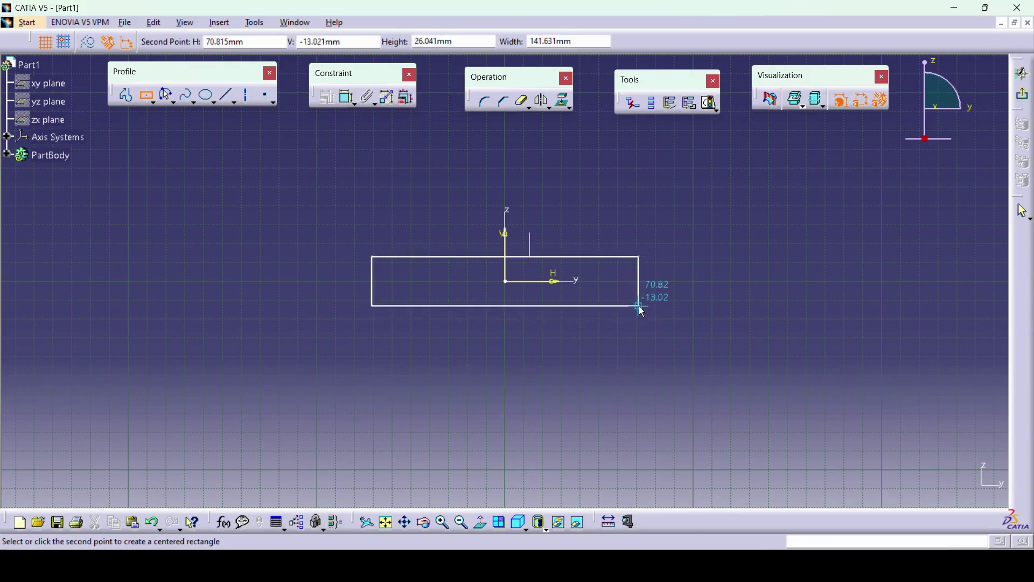
- Finish the centered rectangle at about 142 by 26 mm and sketch the open upper arm profile from its upper-right corner back to the horizontal axis
middle_click_drag(686, 312, 578, 338)
left_click(578, 337)
left_click(125, 95)
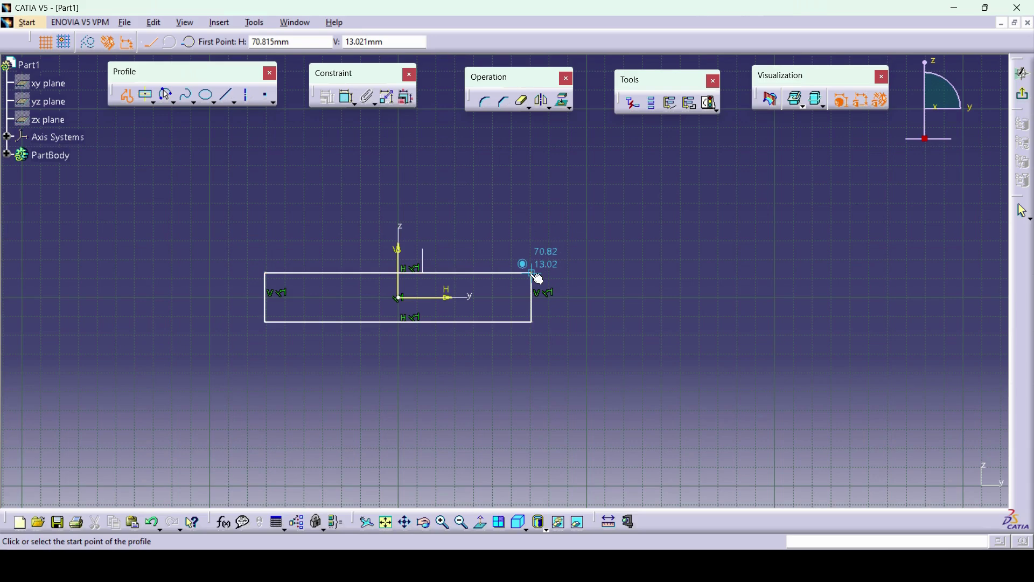
left_click(533, 273)
left_click(658, 194)
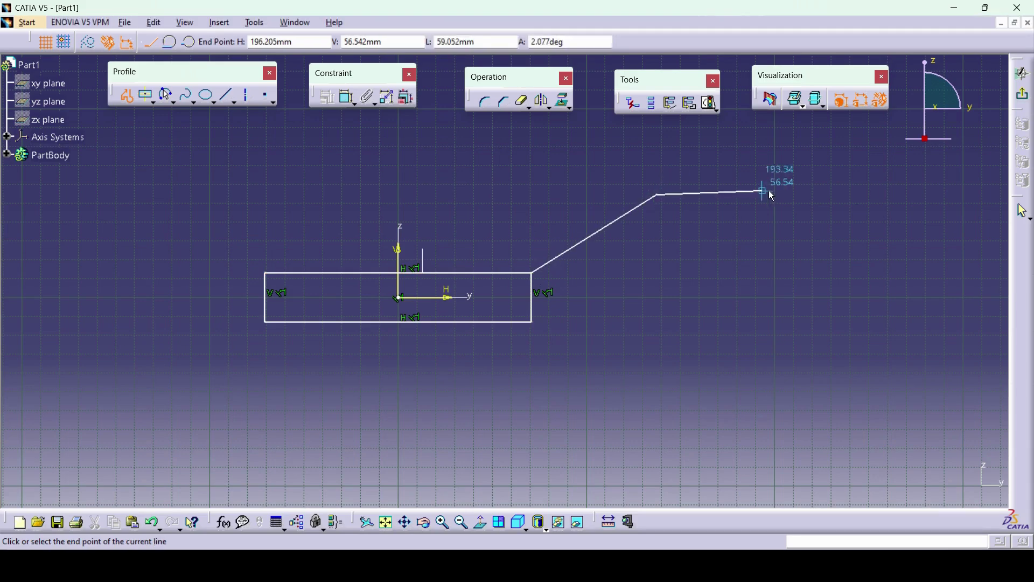
left_click(828, 220)
left_click(696, 220)
double_click(506, 297)
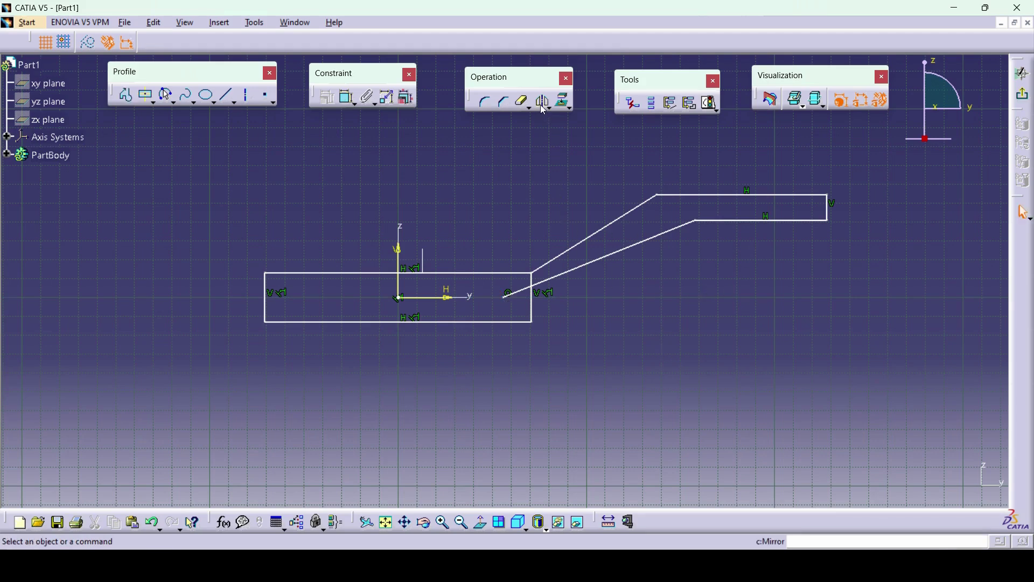
- Mirror the five upper arm lines about the horizontal axis and trim away the rectangle's right edge between the arms
left_click(578, 246)
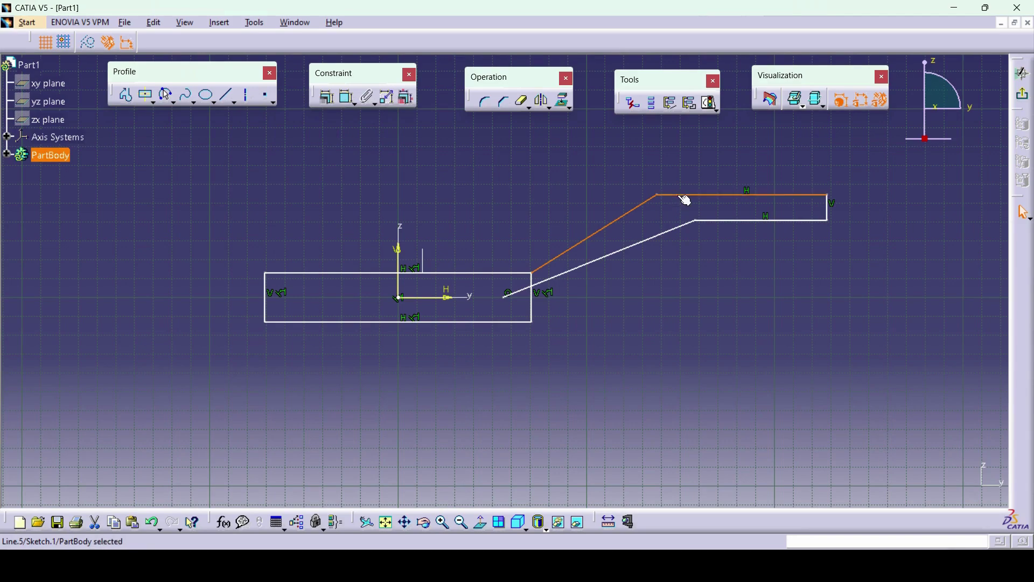
left_click(830, 211, "ctrl")
left_click(776, 221, "ctrl")
left_click(656, 242, "ctrl")
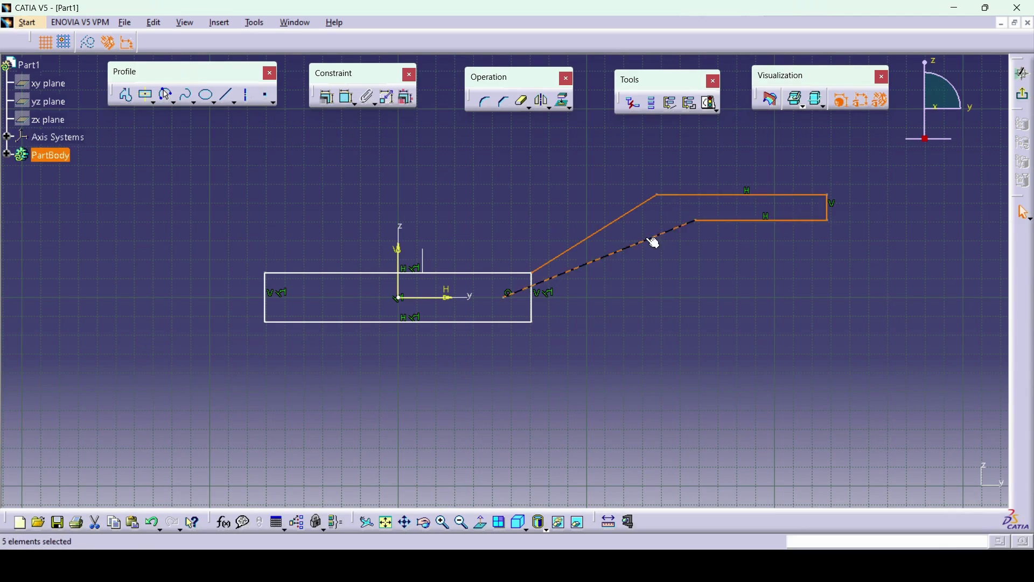
left_click(544, 102)
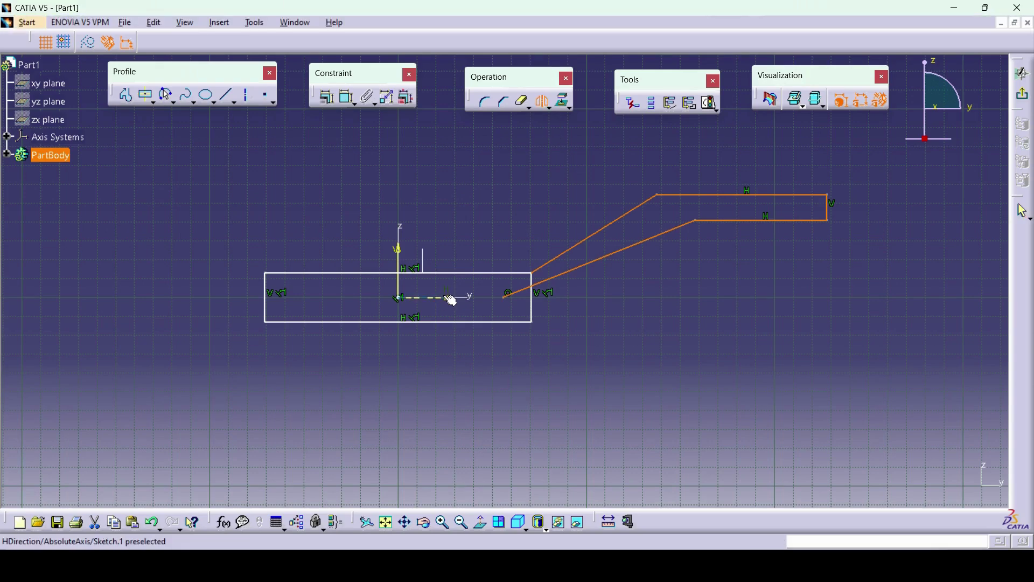
left_click(453, 300)
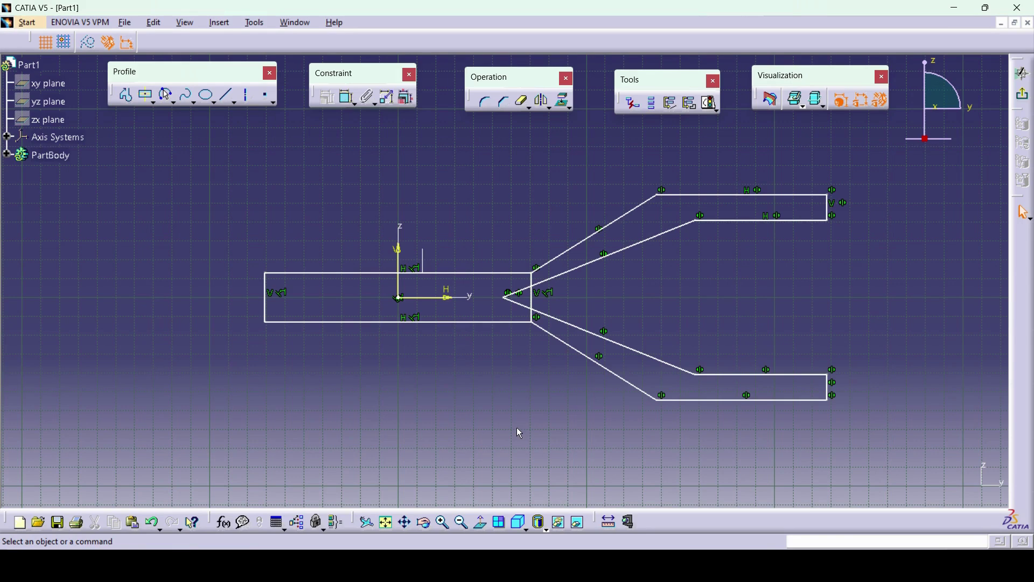
left_click(525, 110)
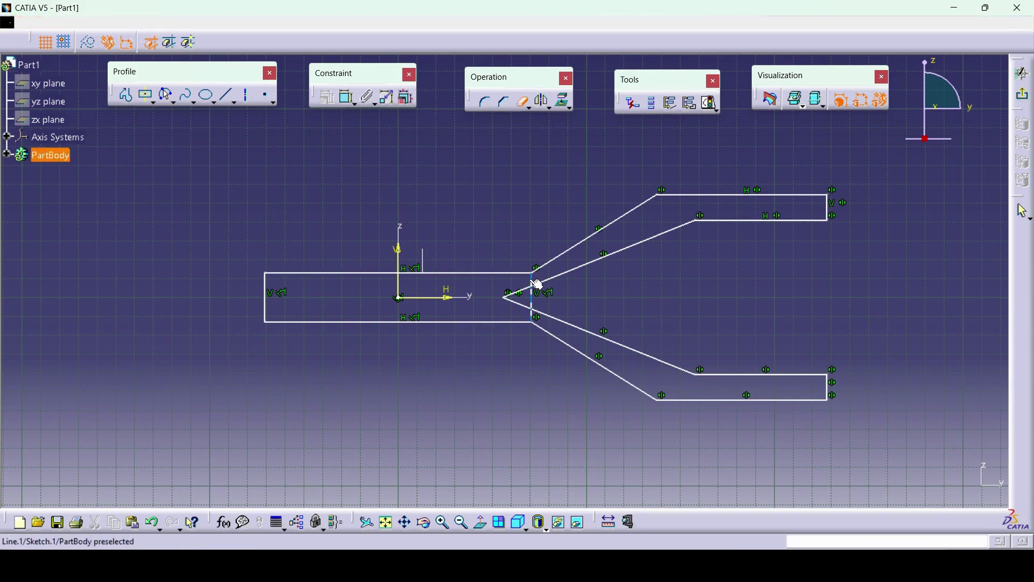
left_click(536, 298)
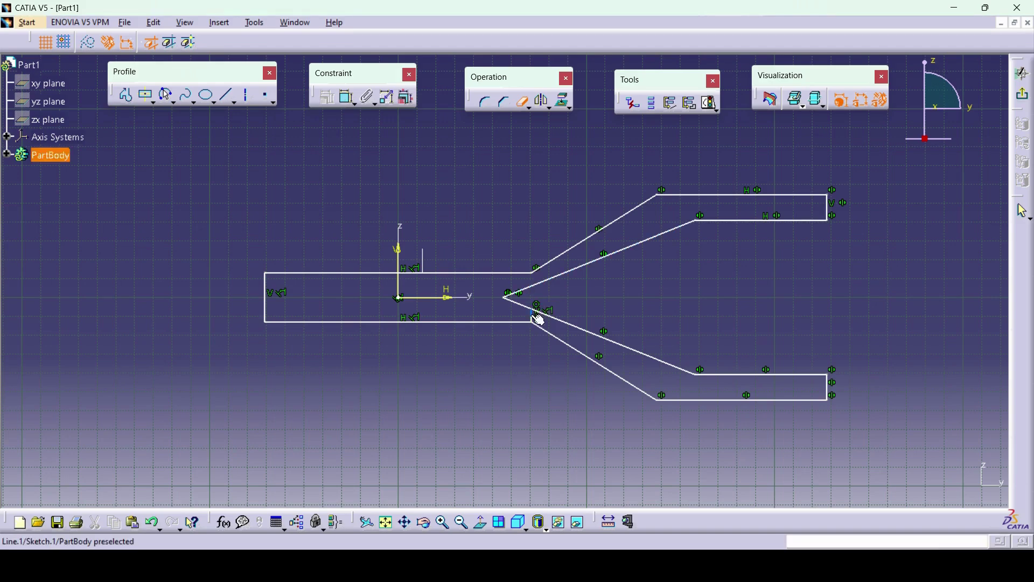
- Apply a parallelism constraint between the two sloped lines of the upper arm
left_click(349, 104)
left_click(596, 234)
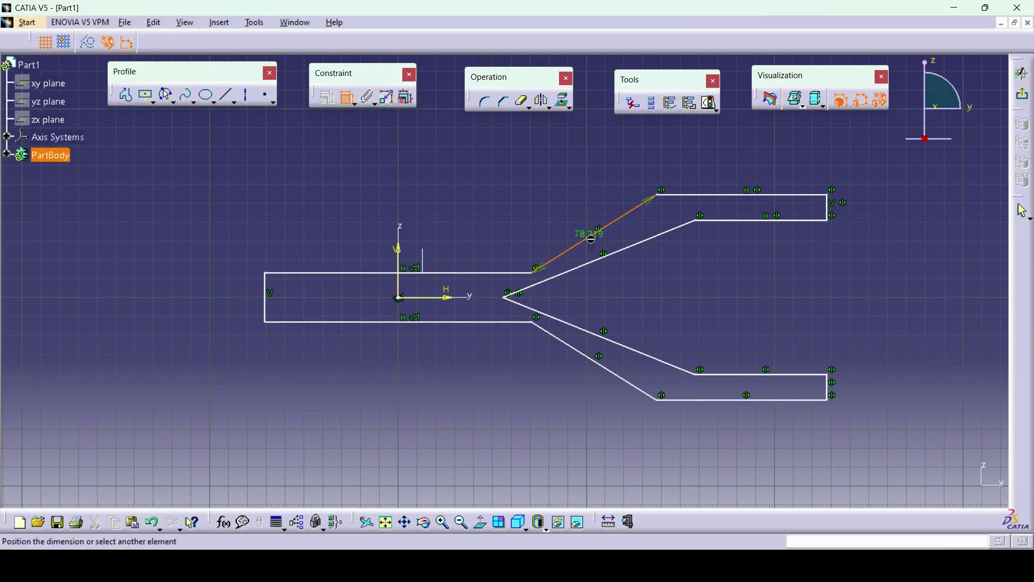
left_click(623, 252)
right_click(616, 237)
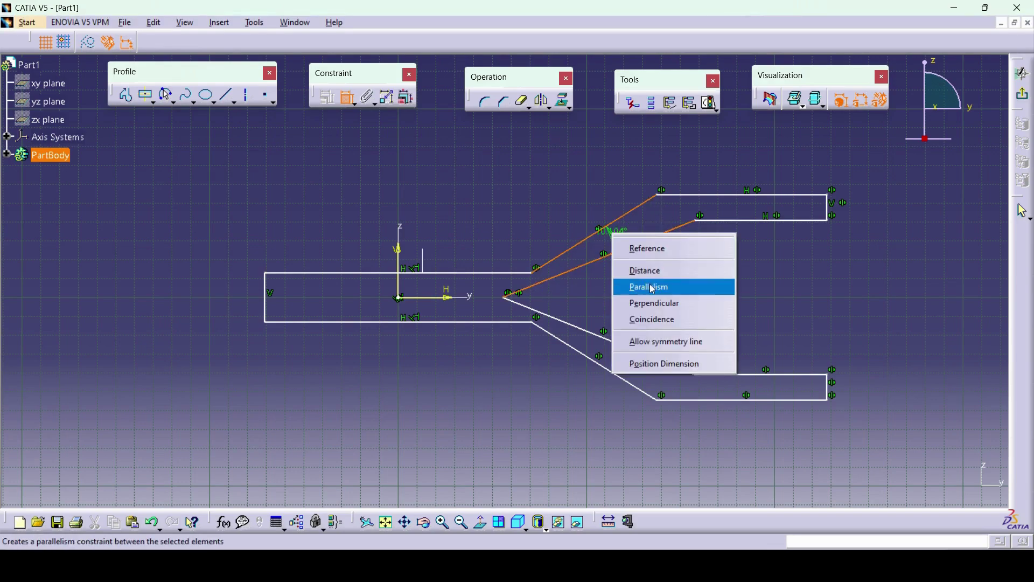
left_click(668, 285)
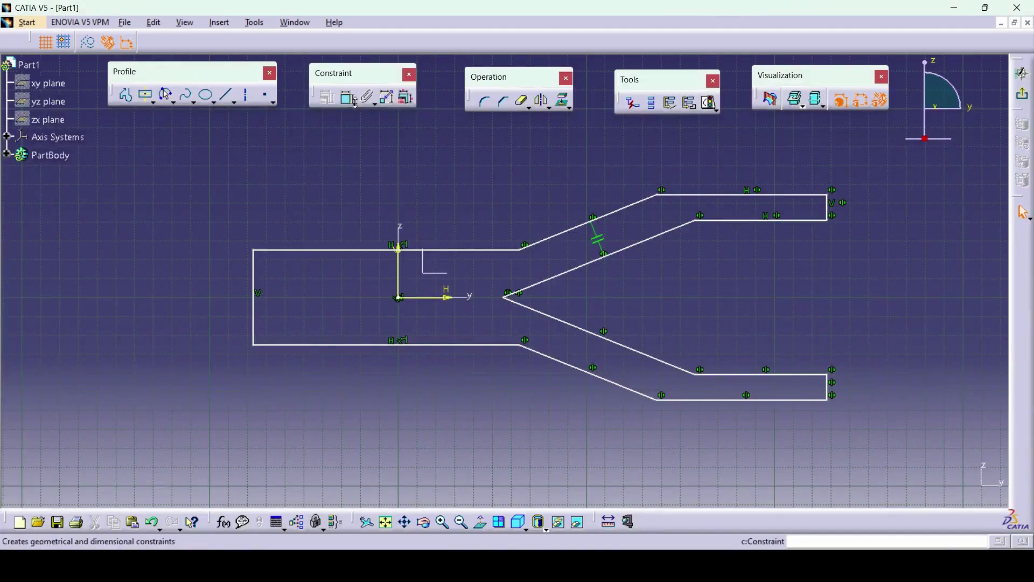
- Dimension the rectangular shank's left edge and set its height to 14 mm
left_click(348, 98)
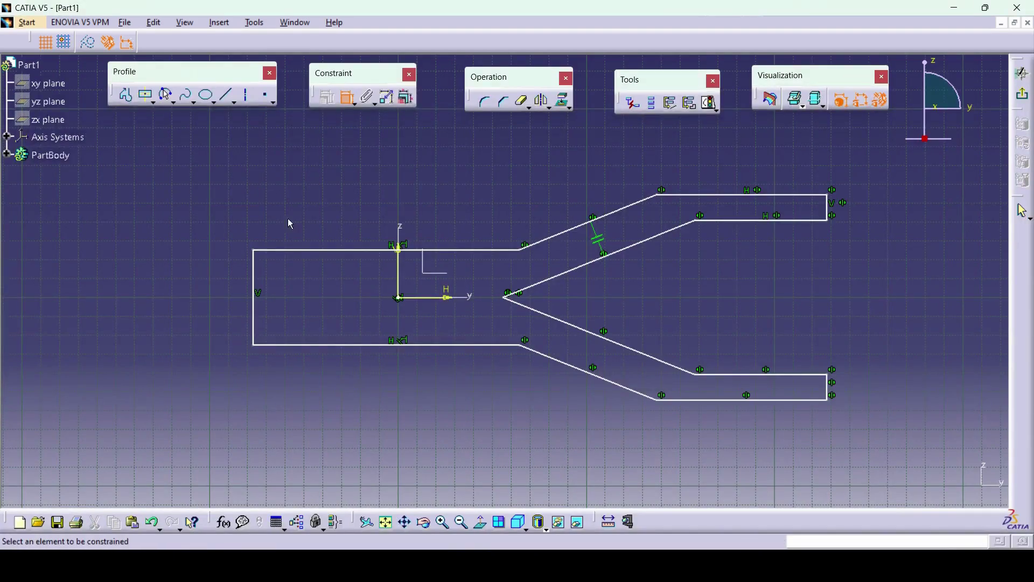
left_click(260, 276)
left_click(227, 289)
double_click(230, 291)
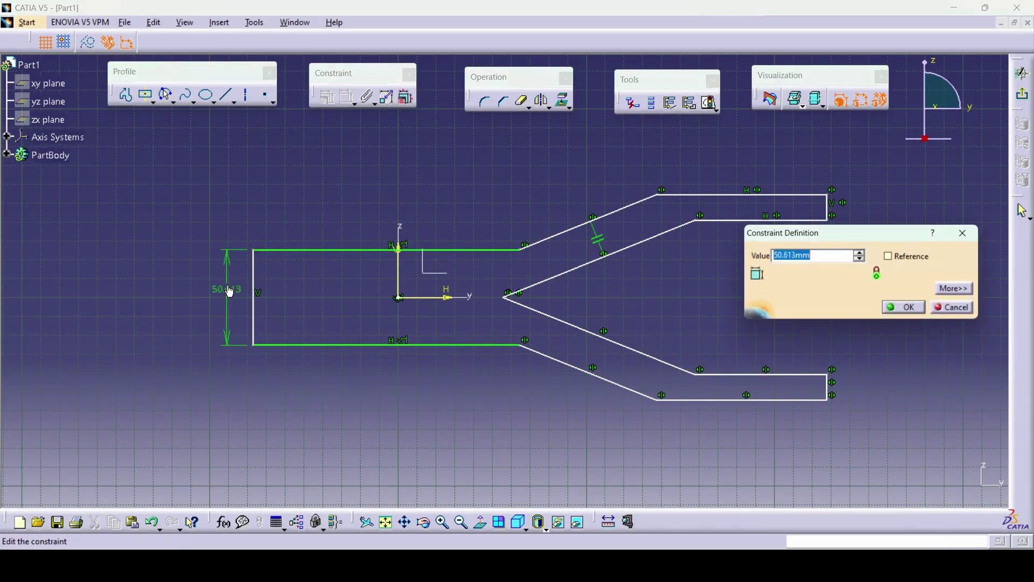
type("14")
key("Return")
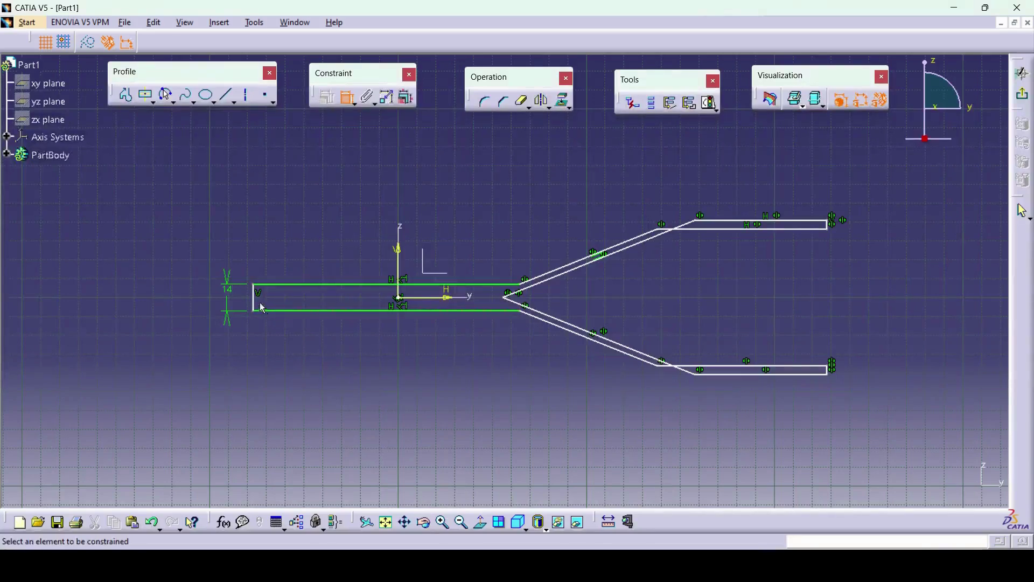
- Dimension the distance from the shank's left edge to the vertical axis and set it to 25 mm
left_click(258, 304)
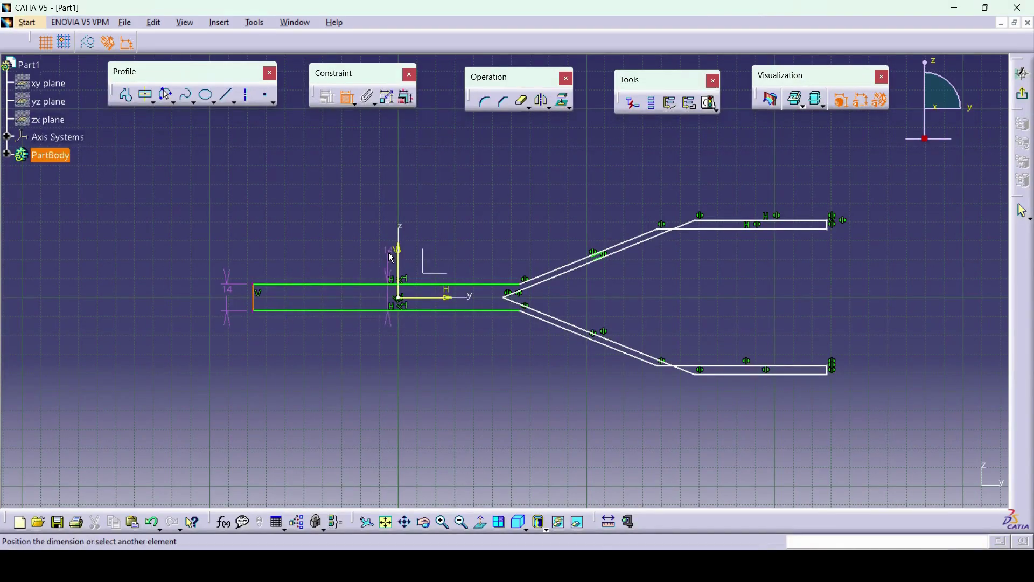
left_click(400, 248)
left_click(340, 356)
double_click(339, 349)
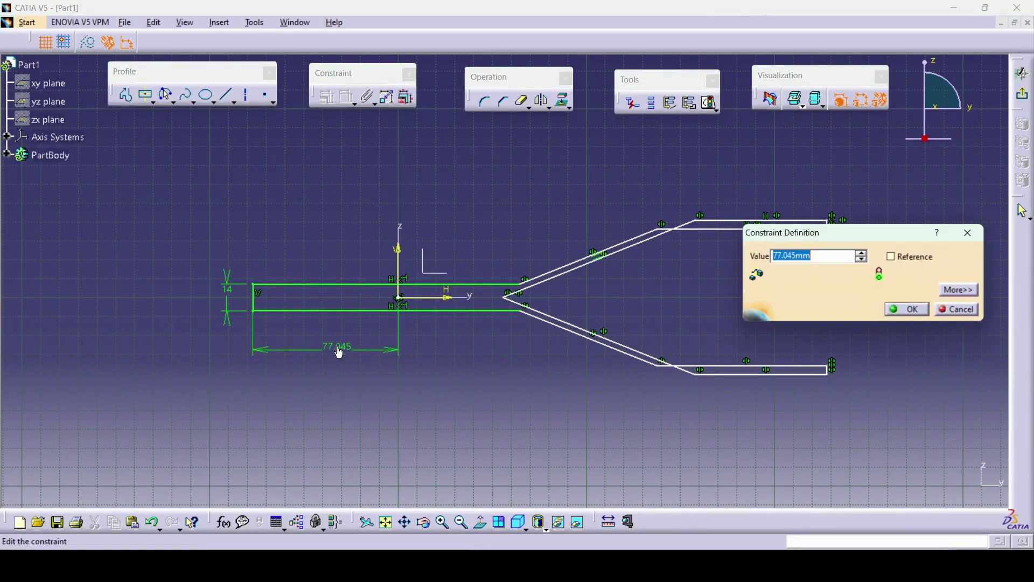
type("25")
key("Return")
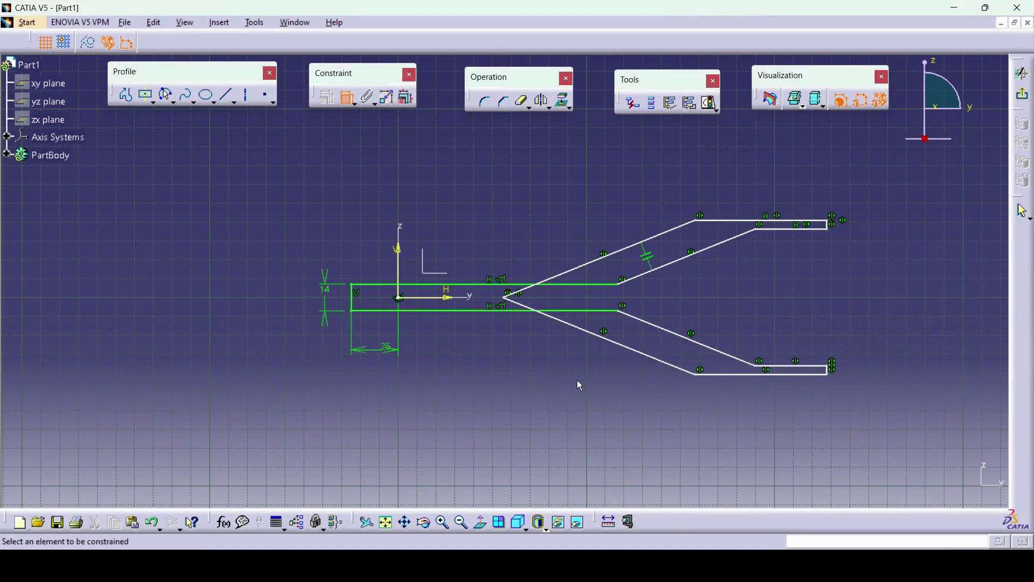
- Reposition the upper arm's sloped geometry so that the inner and outer outlines of the fork no longer cross
key("Escape")
mouse_move(684, 270)
left_mouse_down()
mouse_move(619, 251)
mouse_move(596, 231)
mouse_move(700, 277)
left_mouse_up()
left_click(669, 388)
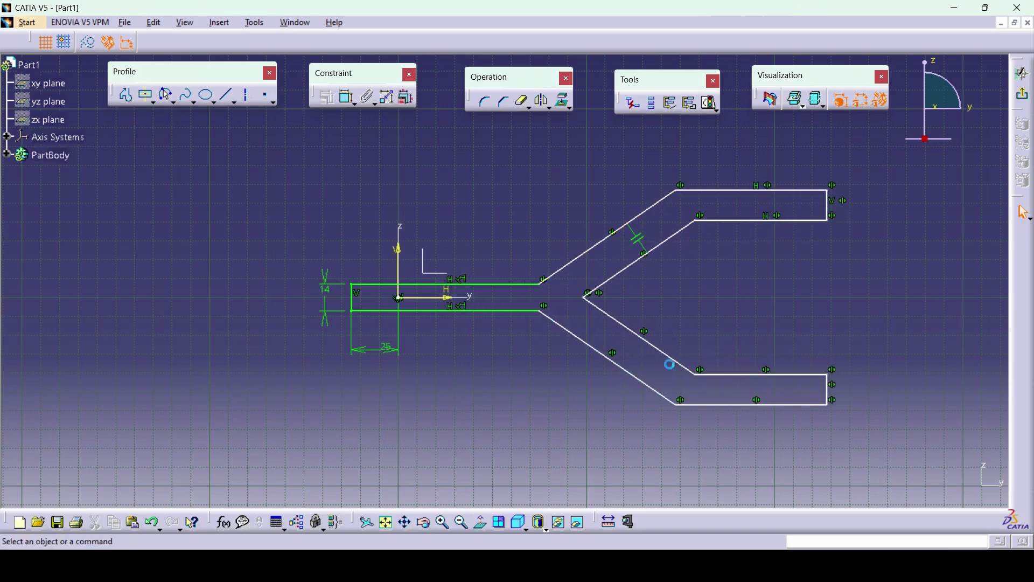
- Dimension the horizontal distance from the origin axis to the lower corner where shank and arm meet, and set it to 35 mm
left_click(349, 98)
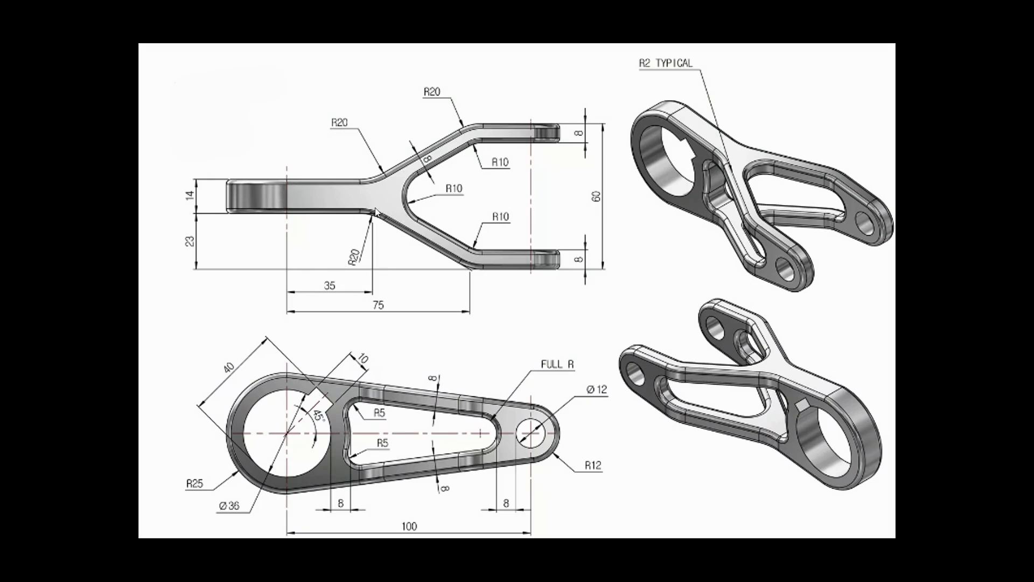
key("alt+Tab")
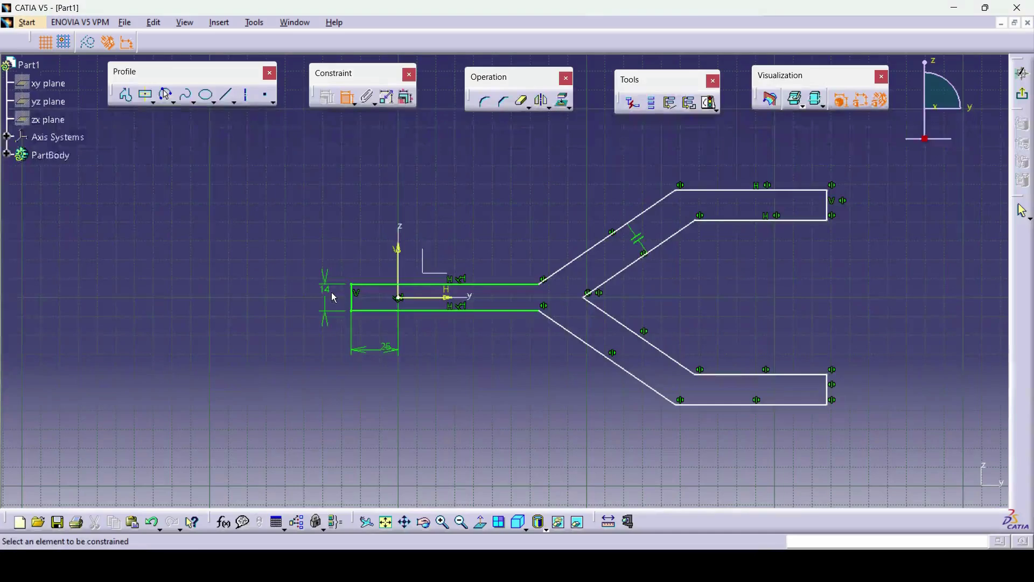
left_click(544, 316)
left_click(451, 365)
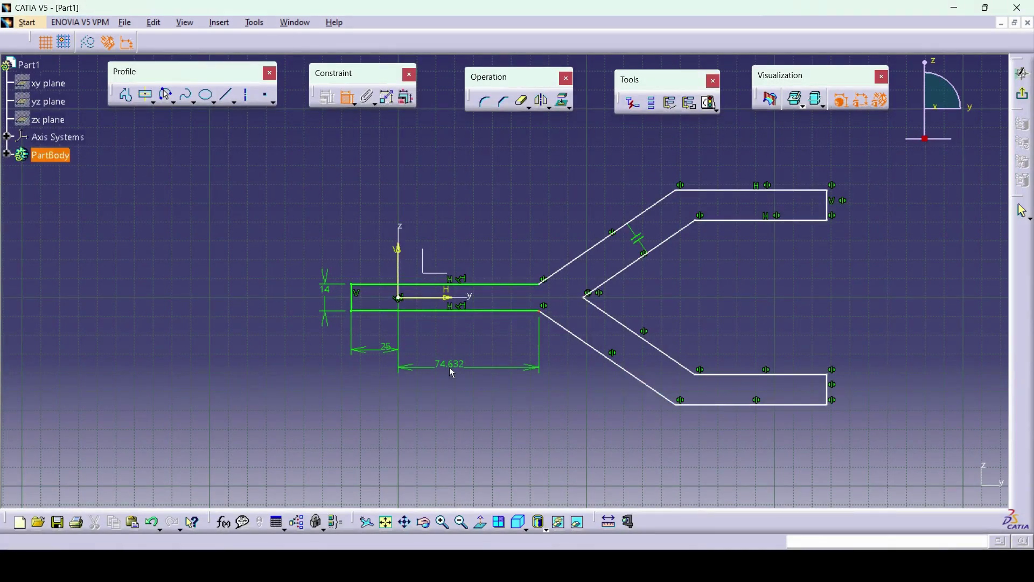
double_click(452, 366)
type("75")
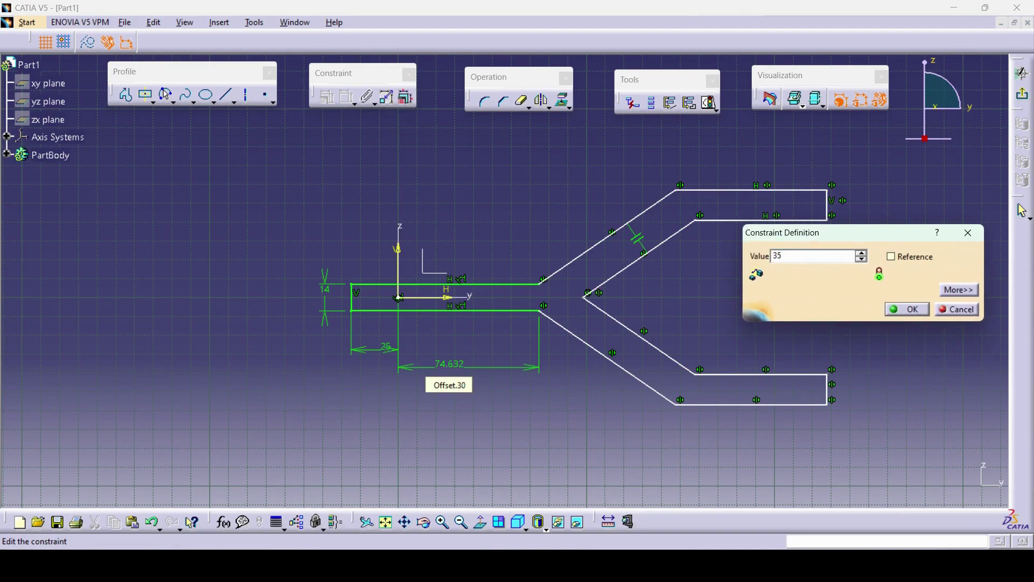
key("Return")
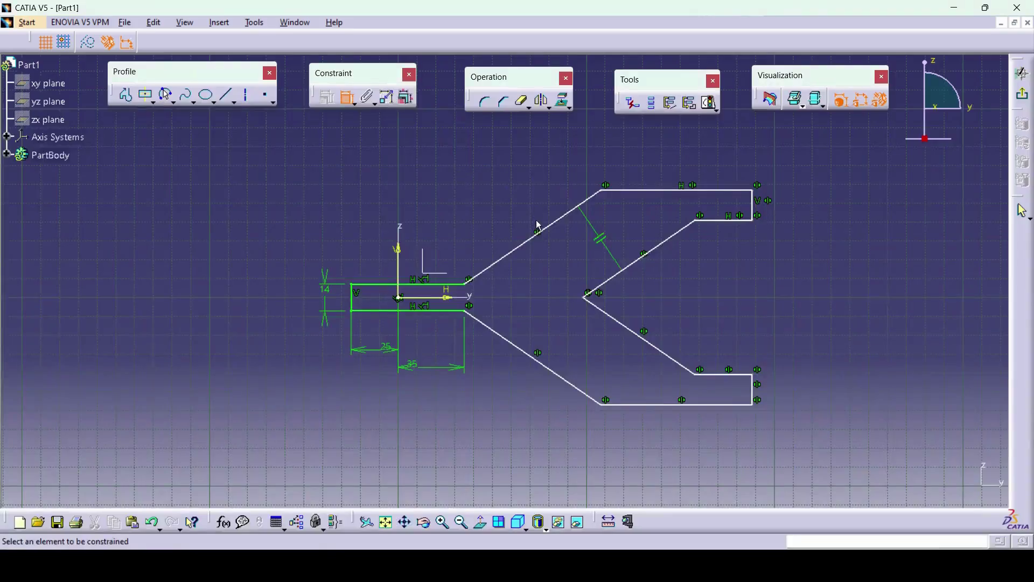
- Dimension the spacing between the upper arm's two parallel sloped lines and set it to 8 mm
left_click(542, 229)
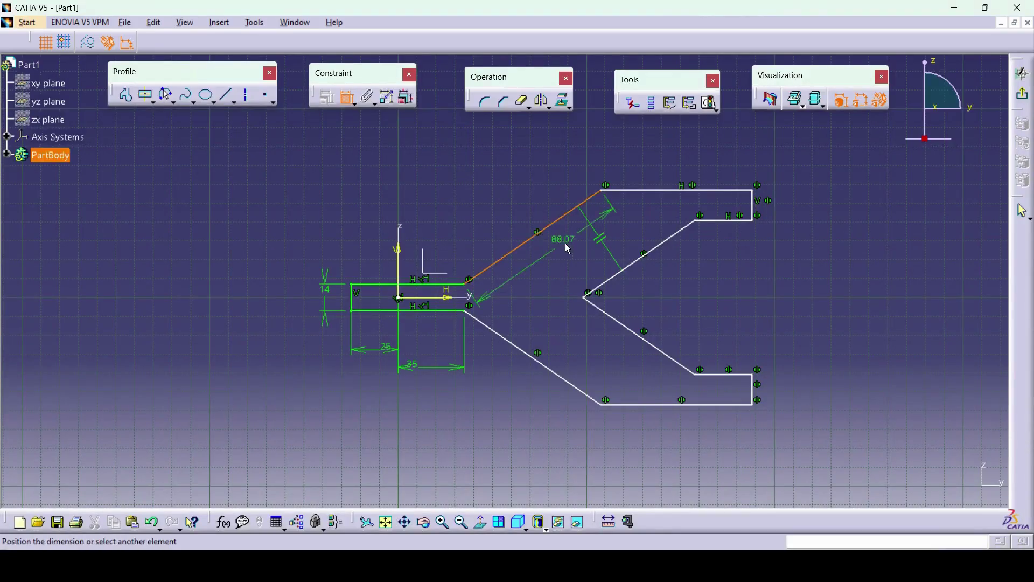
left_click(619, 273)
left_click(571, 259)
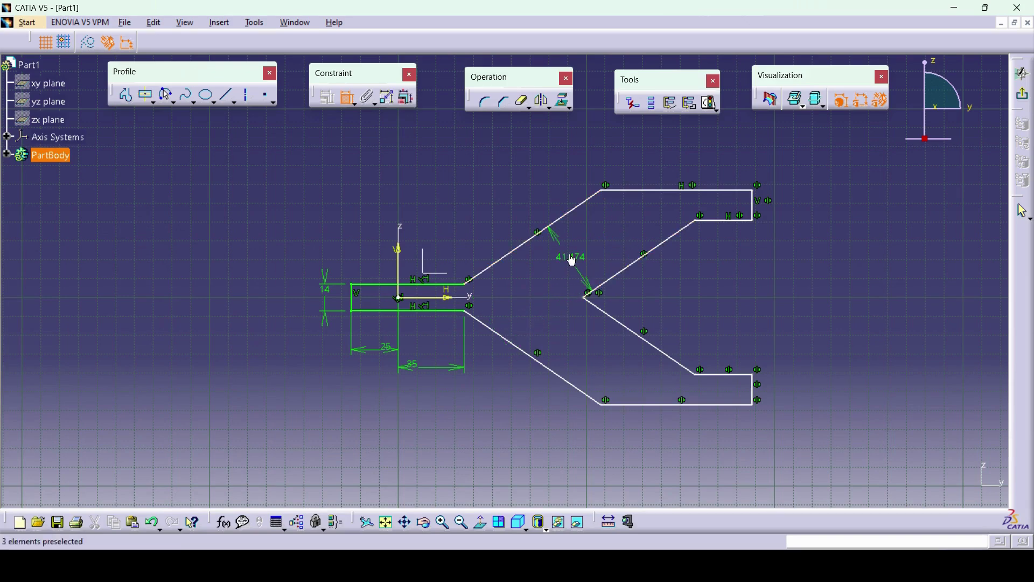
double_click(570, 259)
type("8")
key("Return")
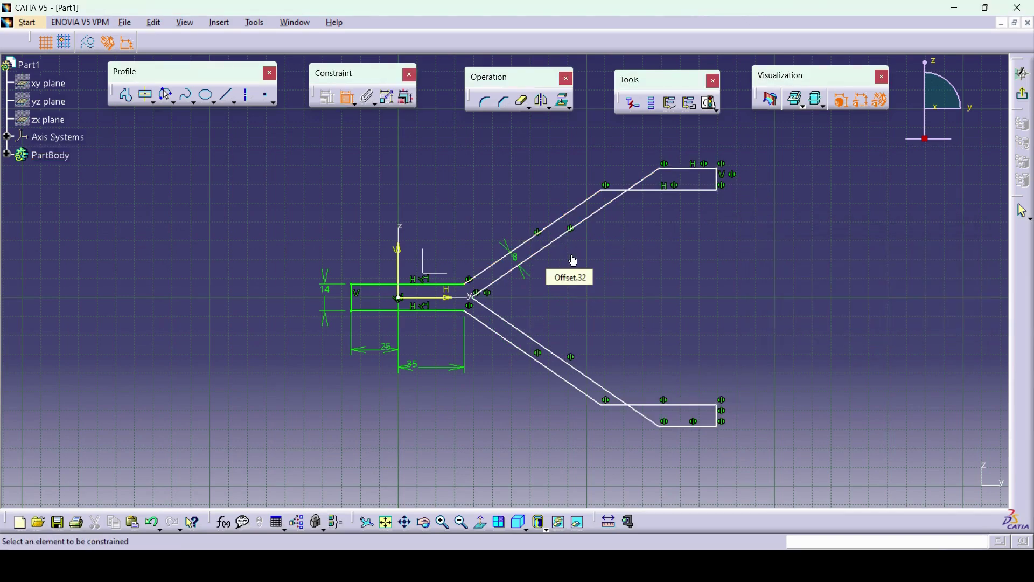
- Move the upper arm's crossing horizontal line down to untangle the outline, and set the length of the arm's vertical end edge to 8 mm
left_click(356, 100)
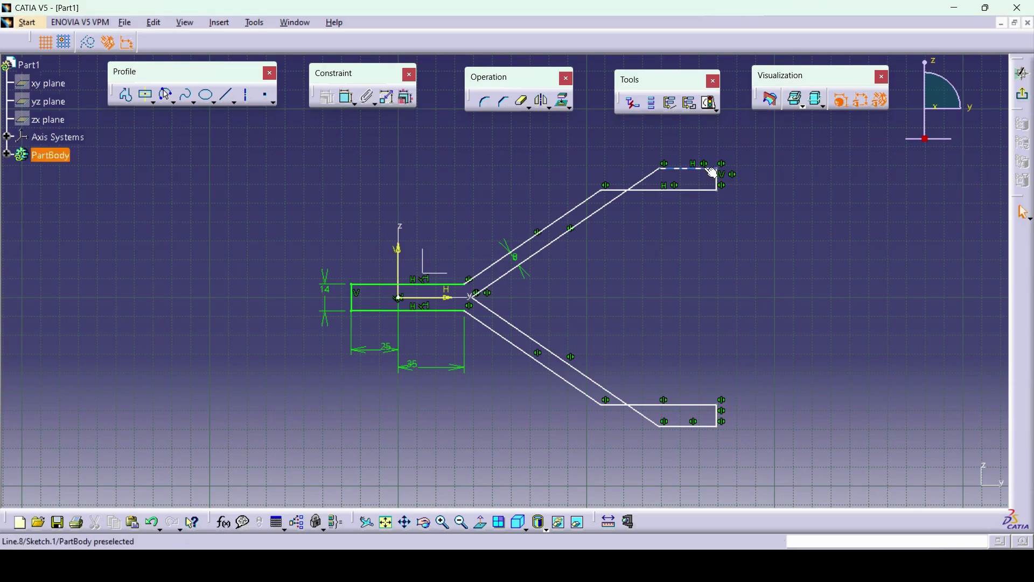
left_click_drag(709, 168, 687, 259)
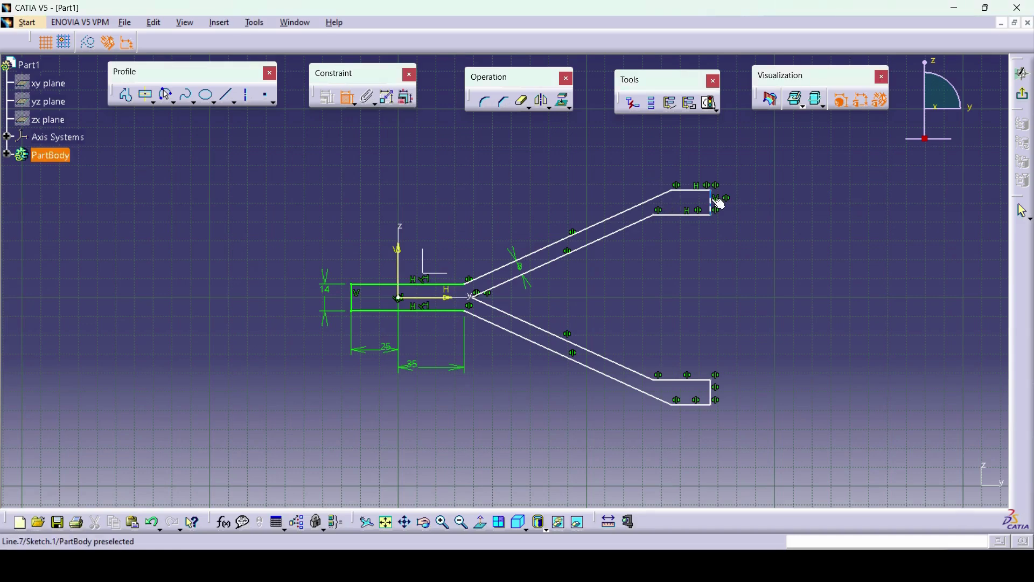
left_click(712, 202)
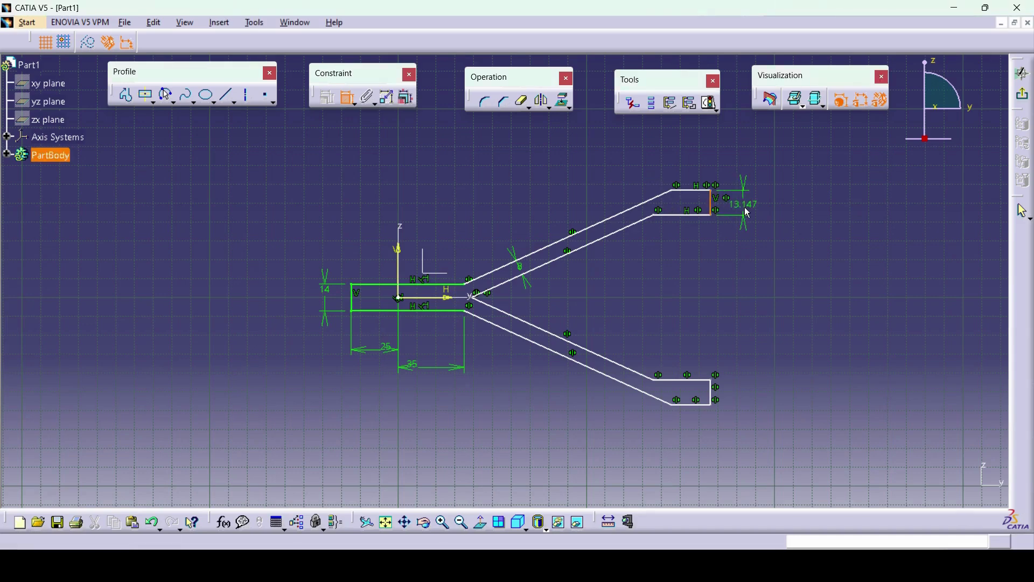
left_click(748, 213)
double_click(746, 207)
type("8")
key("Return")
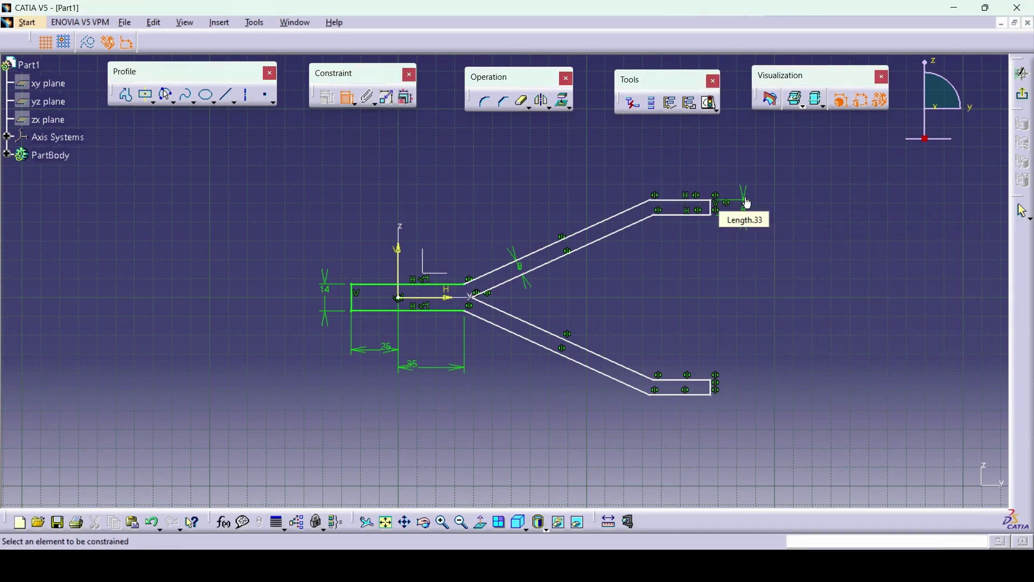
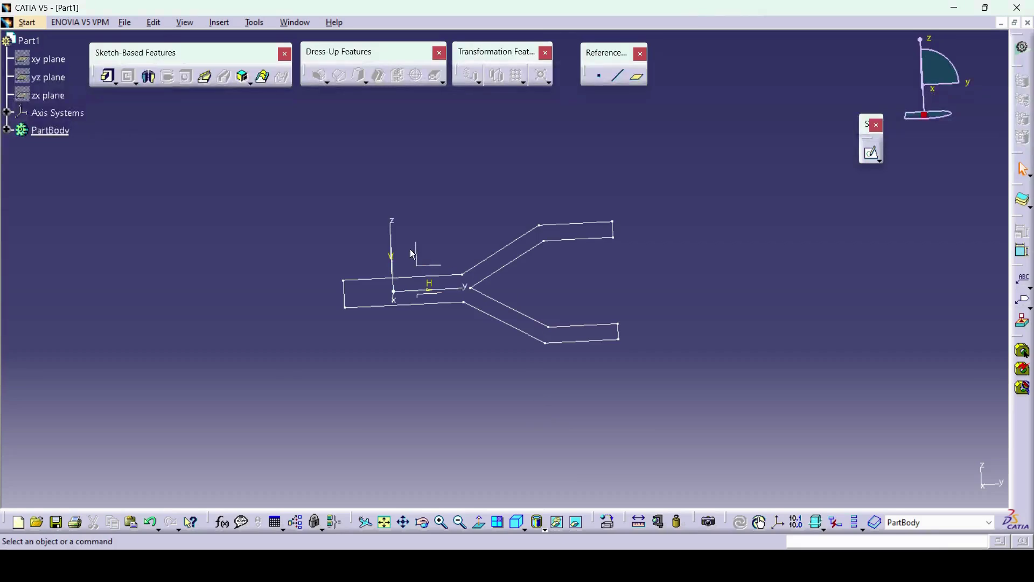
- Create a positioned sketch on the XY plane of the absolute axis system with Swap and Reverse V enabled
middle_click_drag(415, 253, 431, 242)
left_click(883, 157)
left_click(917, 173)
mouse_move(621, 319)
middle_mouse_down()
mouse_move(554, 300)
mouse_move(589, 300)
mouse_move(423, 288)
middle_mouse_up()
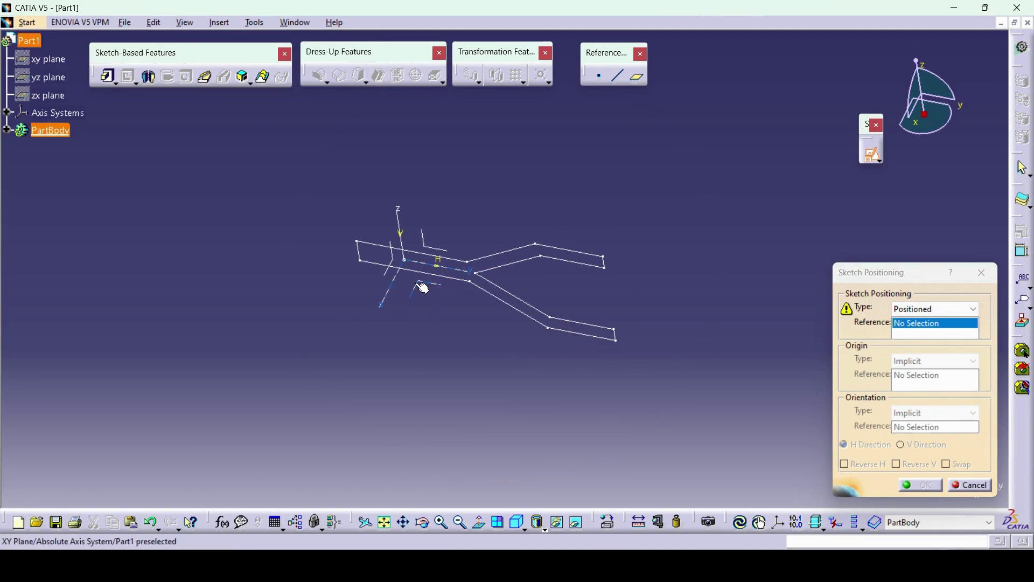
left_click(423, 289)
left_click(963, 464)
left_click(916, 464)
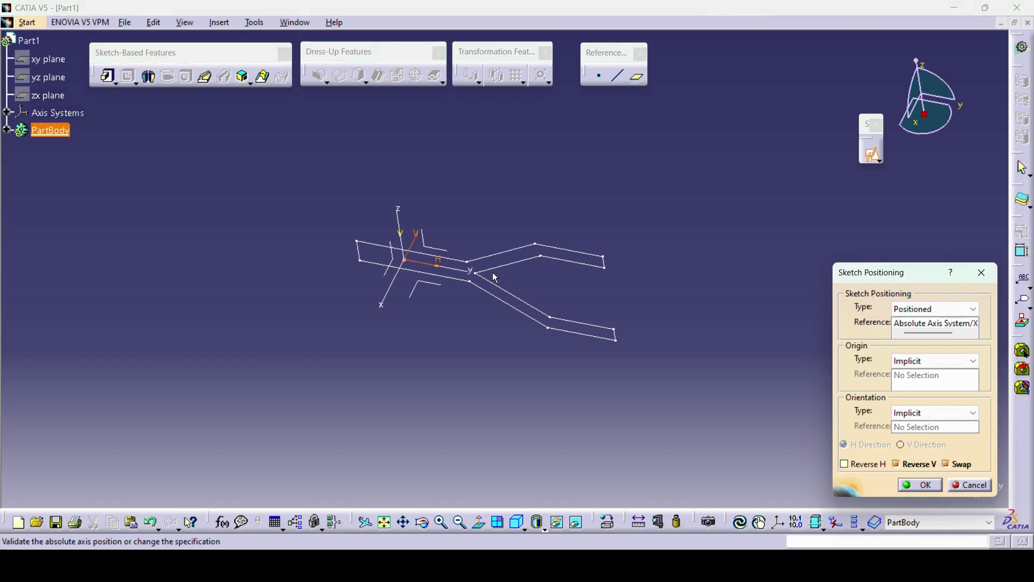
left_click(922, 485)
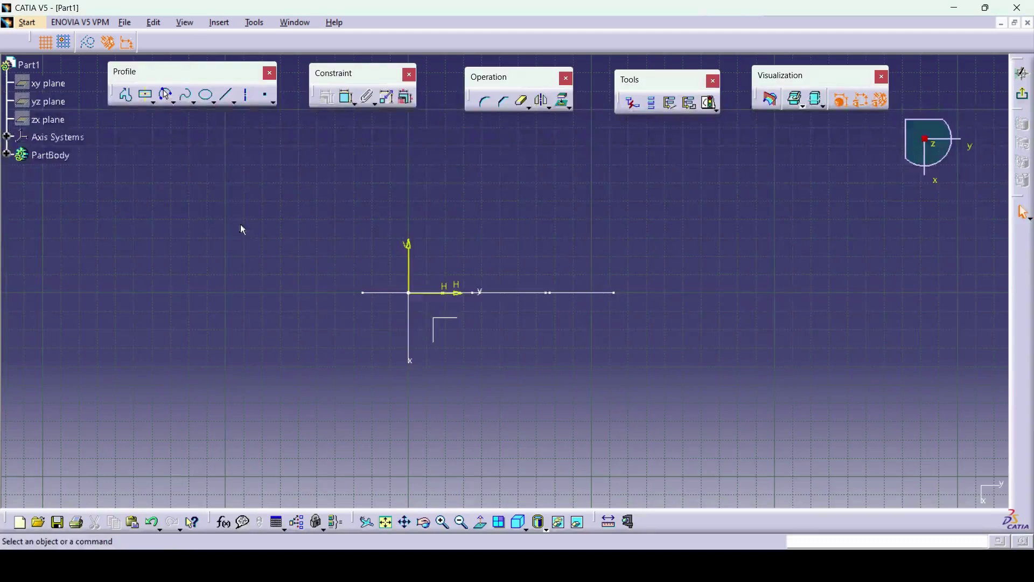
- Draw a circle centred on the sketch origin and dimension it with a radius of 25 mm
left_click(174, 102)
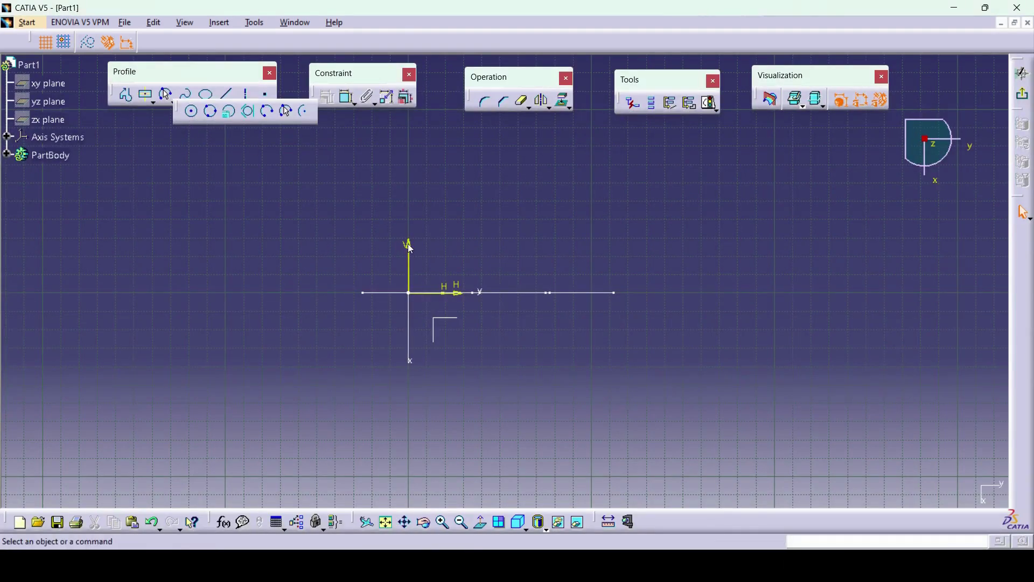
left_click(192, 112)
left_click(414, 293)
left_click(462, 316)
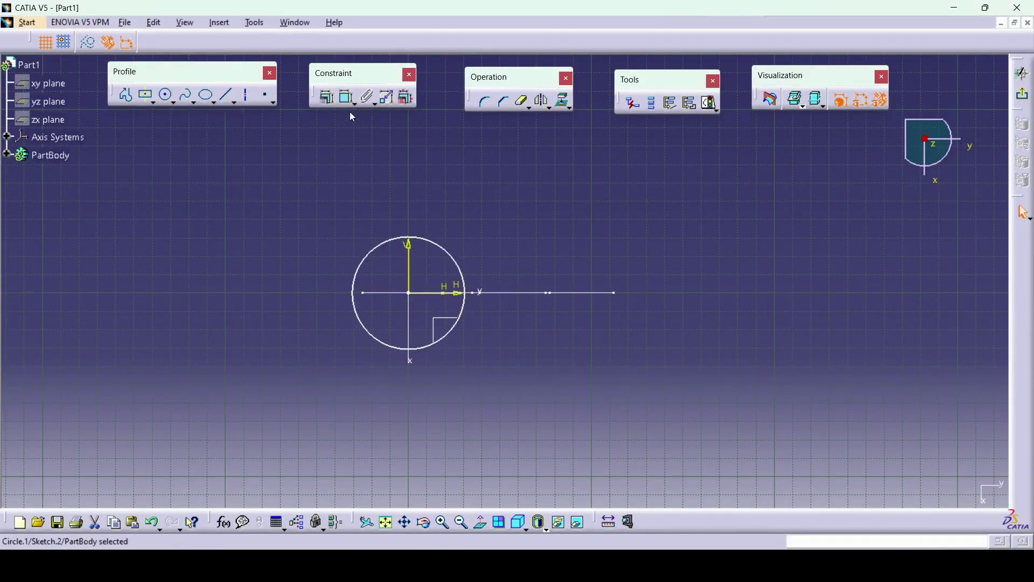
left_click(345, 99)
left_click(345, 184)
double_click(345, 183)
left_click(833, 290)
left_click(818, 305)
double_click(808, 256)
type("25")
key("Return")
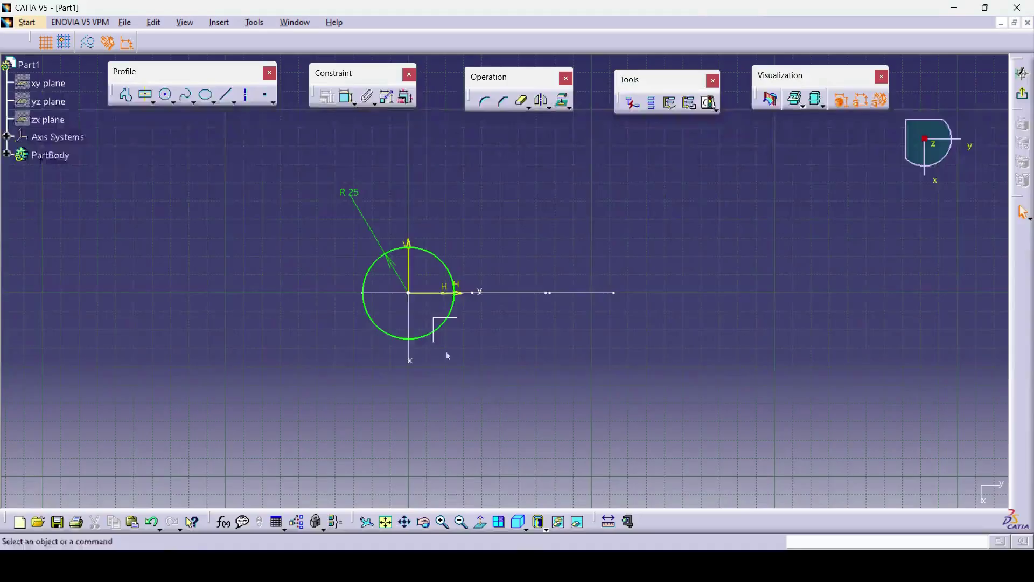
- Draw a second circle centred on the horizontal axis near the arm tips and set its radius to 12 mm
left_click(167, 96)
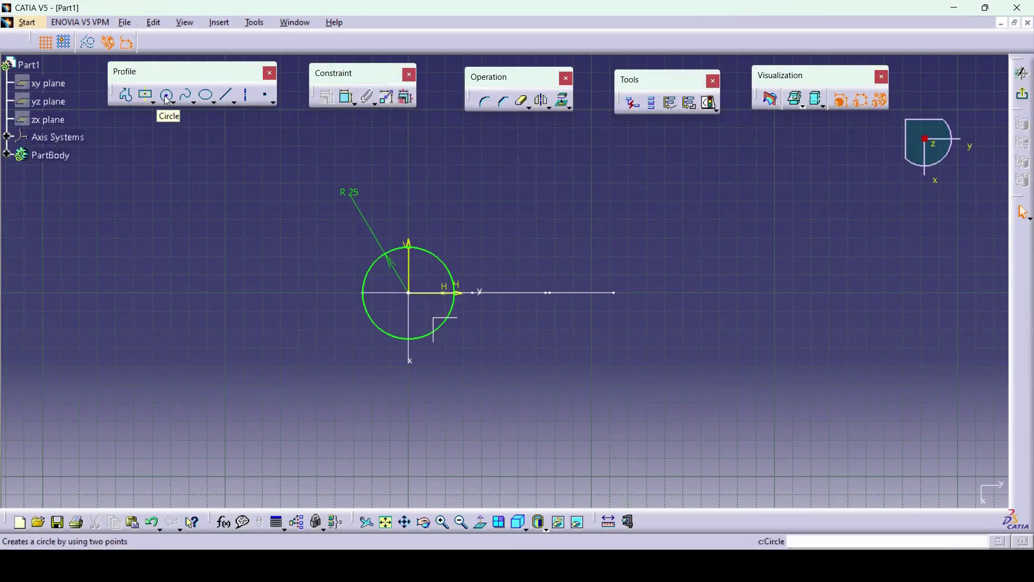
left_click(604, 293)
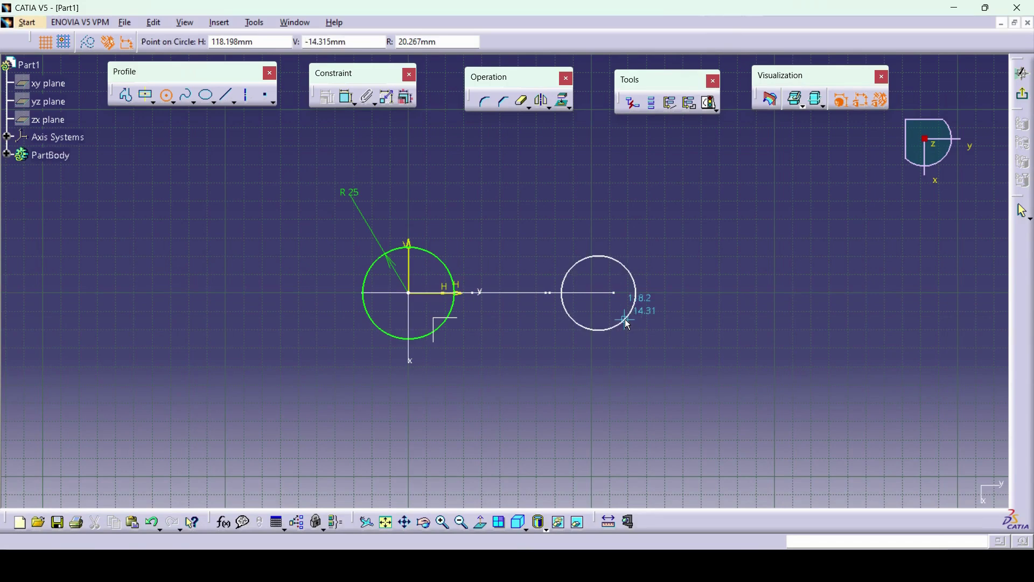
left_click(624, 321)
left_click(348, 97)
left_click(576, 267)
left_click(602, 192)
double_click(595, 180)
type("12mm")
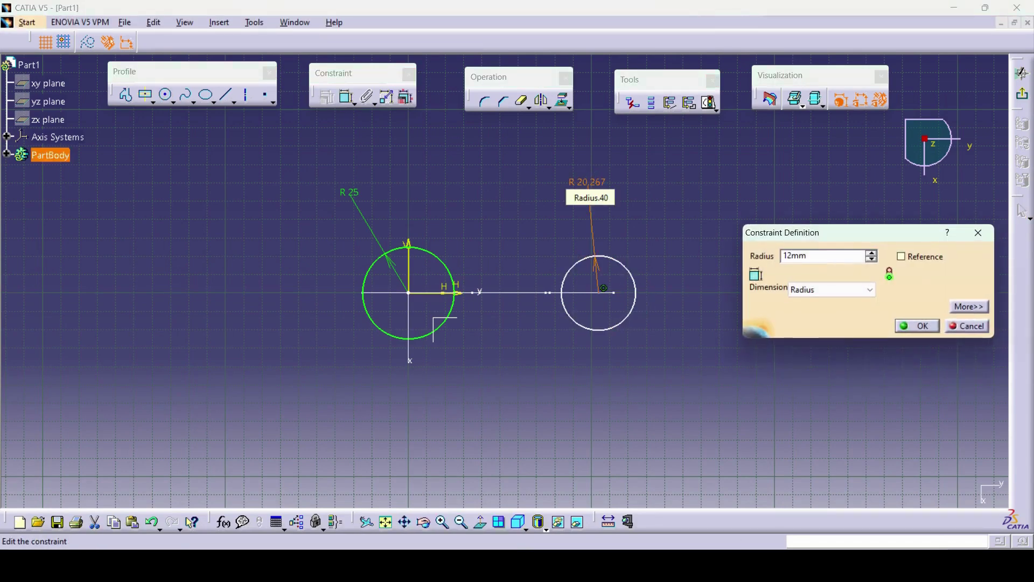
key("Return")
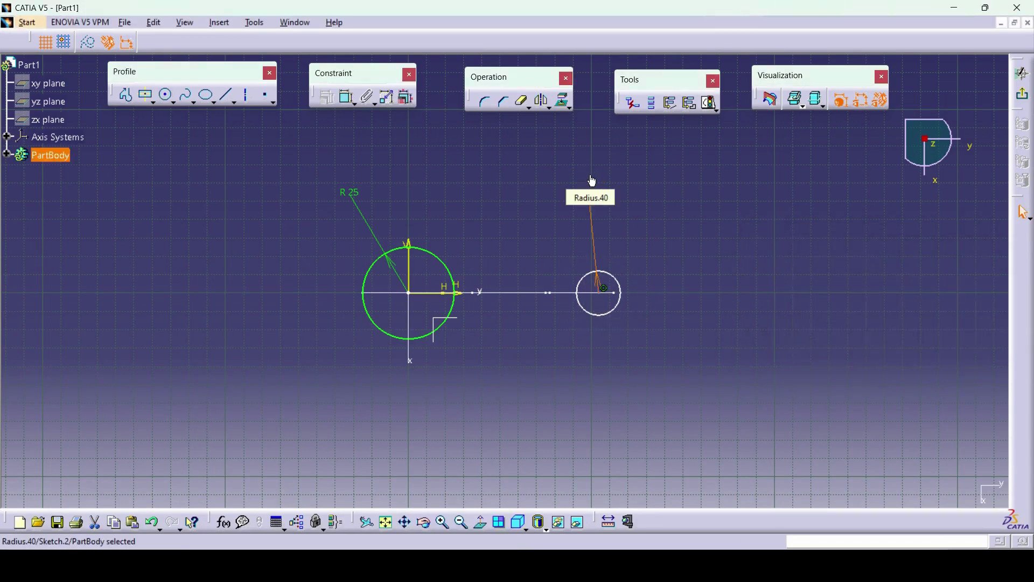
- Dimension the horizontal distance between the origin and the small circle's centre, and set it to 100 mm
left_click(349, 98)
left_click(414, 307)
left_click(602, 300)
left_click(529, 364)
double_click(535, 367)
type("100mm")
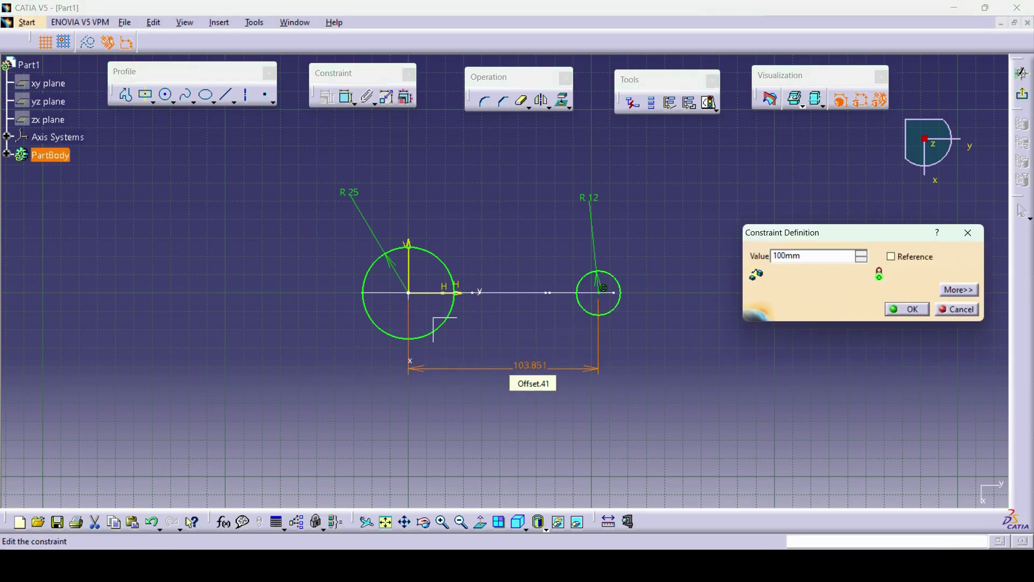
key("Return")
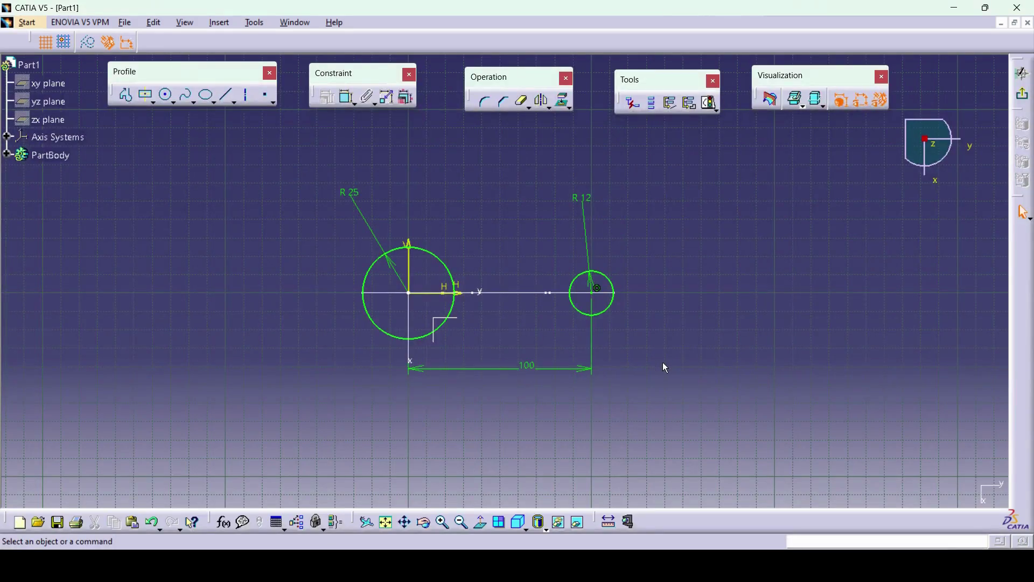
- Draw a bi-tangent line along the upper side of the two circles and mirror it about the horizontal axis
left_click(235, 103)
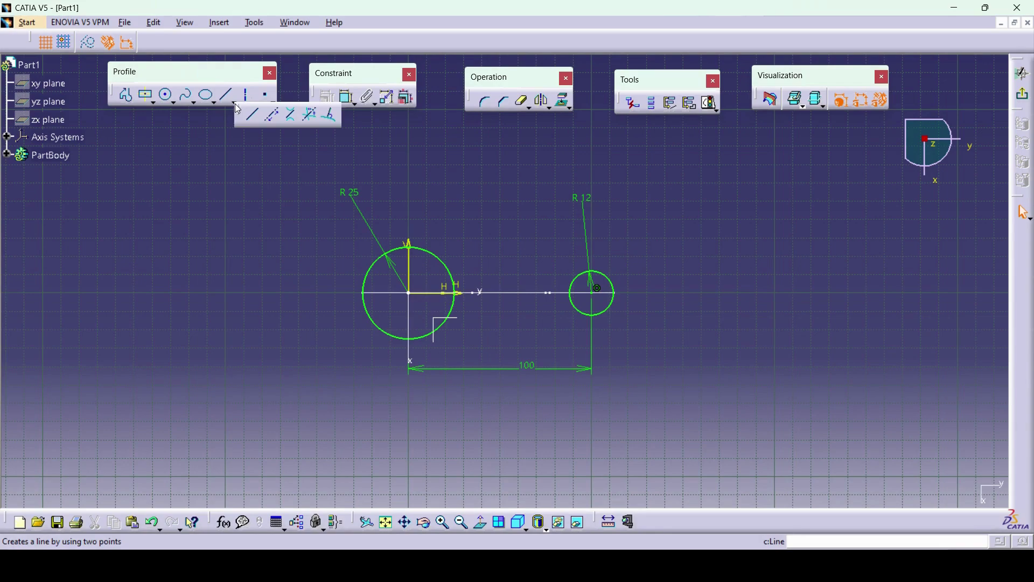
left_click(294, 122)
left_click(428, 249)
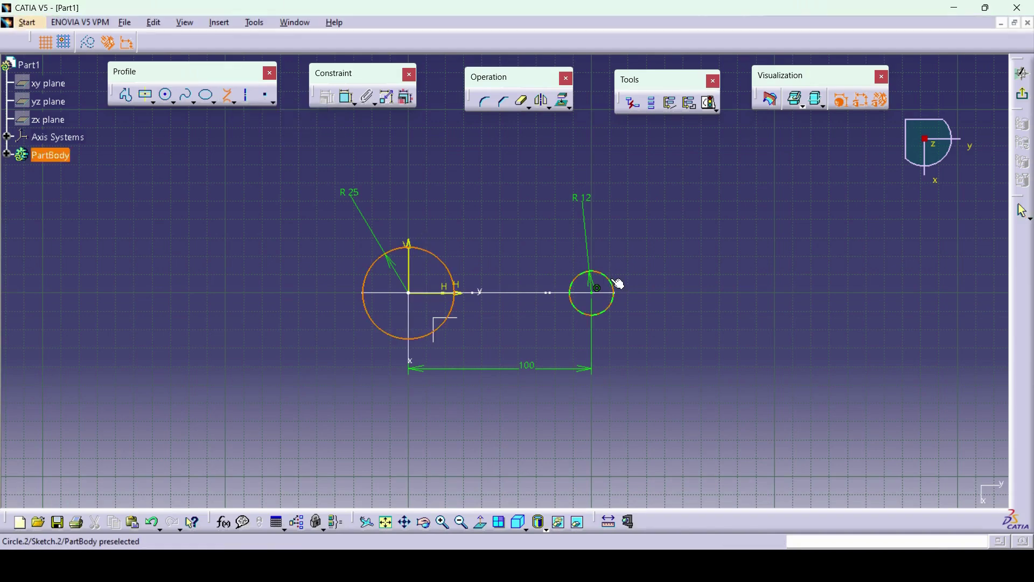
left_click(617, 282)
left_click(496, 258)
left_click(542, 103)
left_click(484, 294)
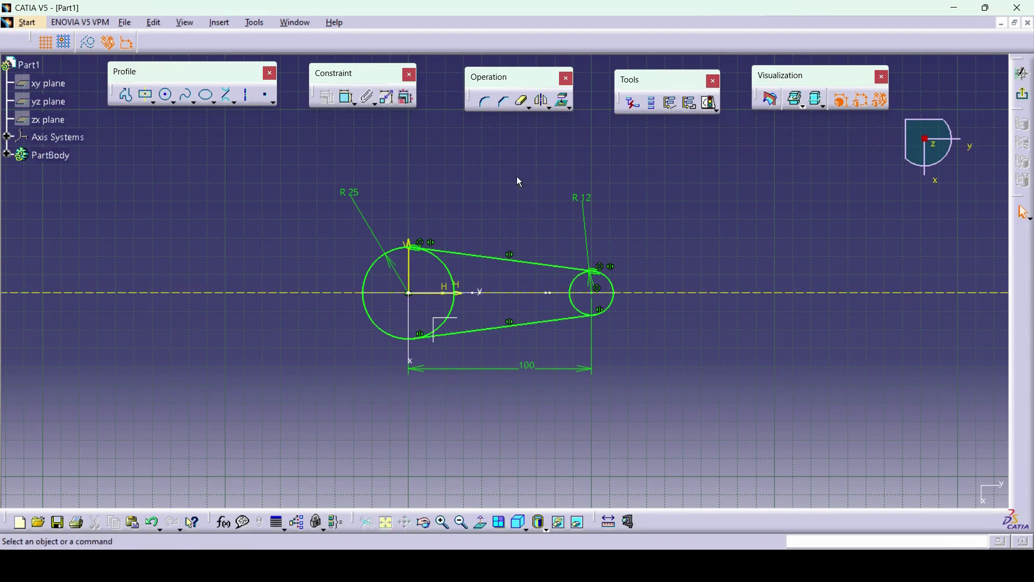
- Trim away the inner arcs of both circles with Quick Trim to leave one closed tapered outline
left_click(526, 111)
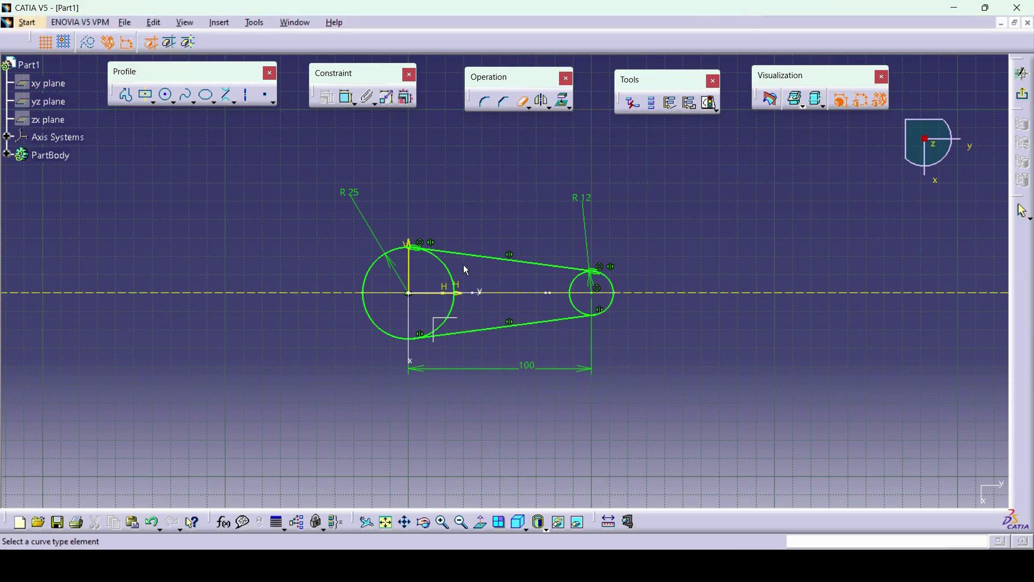
left_click(453, 282)
left_click(573, 293)
left_click(463, 308)
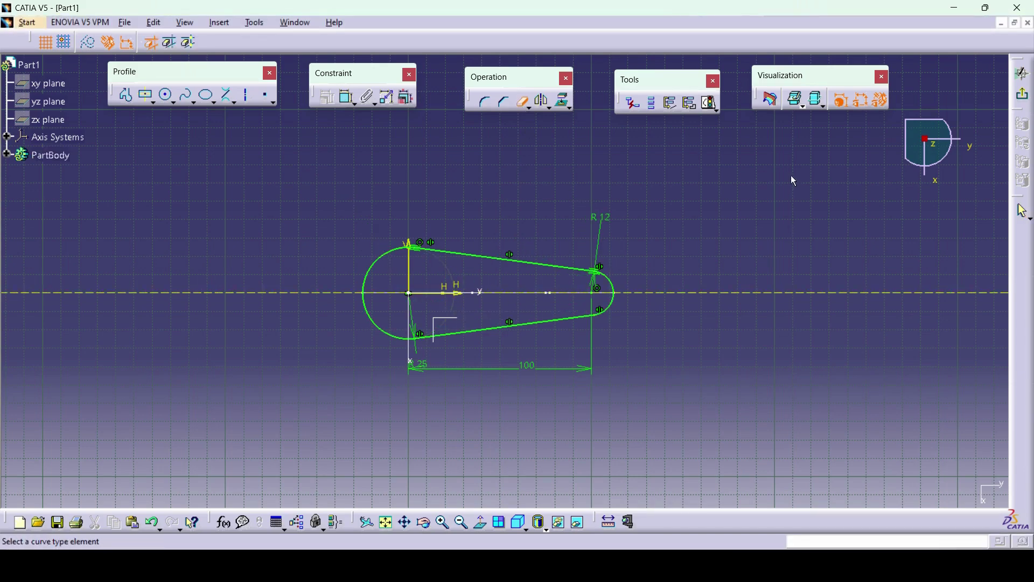
- Check the tapered sketch's solving status and geometry analysis, and exit the sketch
left_click(710, 103)
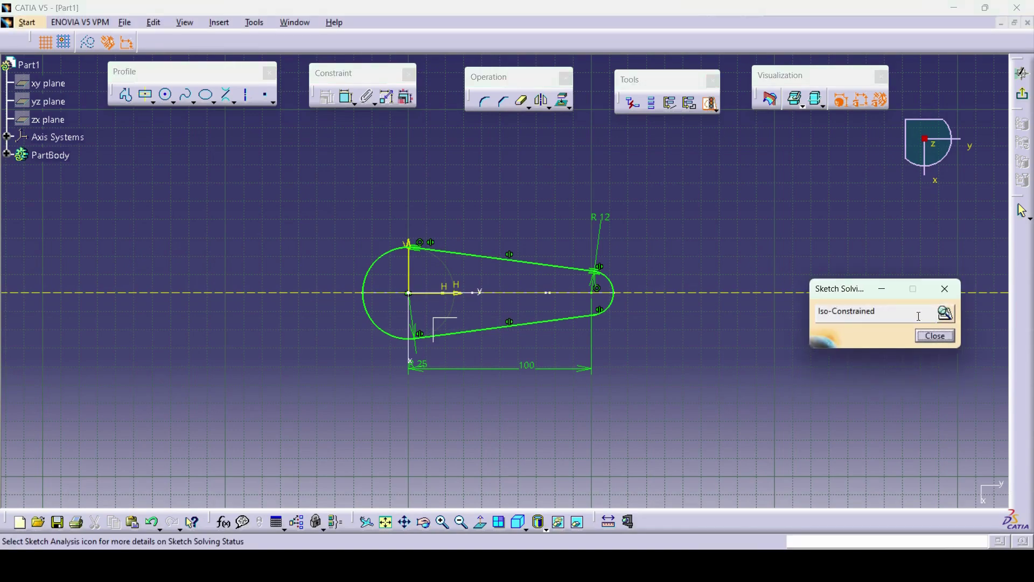
left_click(946, 313)
left_click(665, 107)
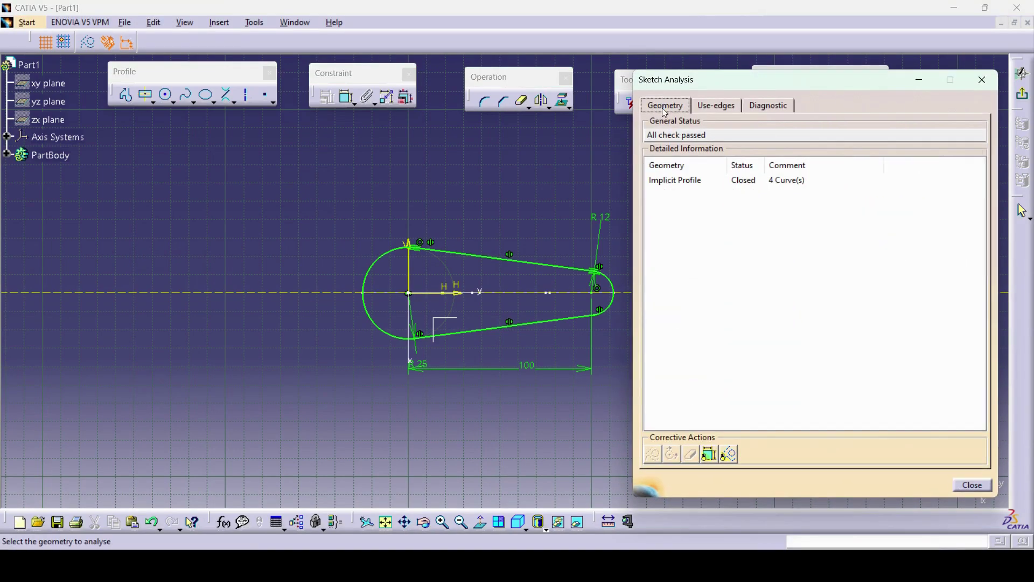
left_click(983, 80)
left_click(1022, 96)
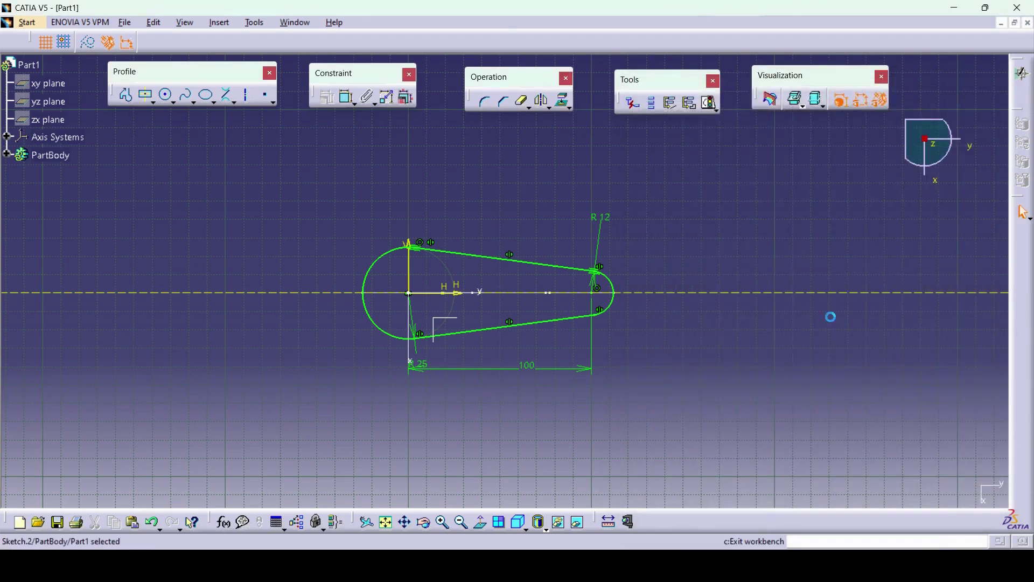
- Create a Combine solid from the Y-shaped side profile and the tapered top-view profile, both normal to profile
mouse_move(492, 432)
middle_mouse_down()
mouse_move(474, 393)
mouse_move(518, 493)
mouse_move(613, 313)
mouse_move(560, 273)
middle_mouse_up()
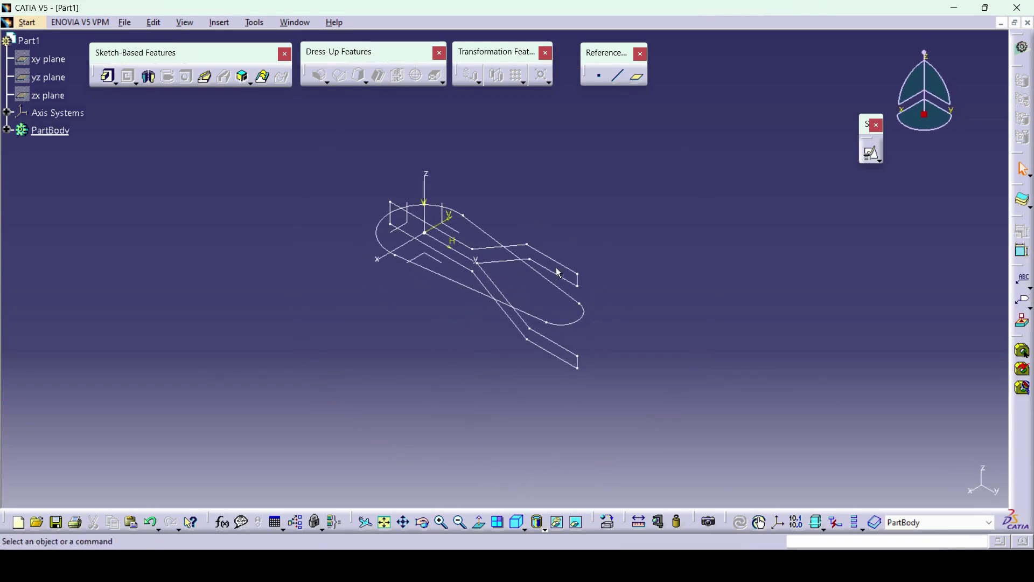
mouse_move(466, 363)
middle_mouse_down()
mouse_move(483, 388)
mouse_move(575, 342)
mouse_move(510, 380)
middle_mouse_up()
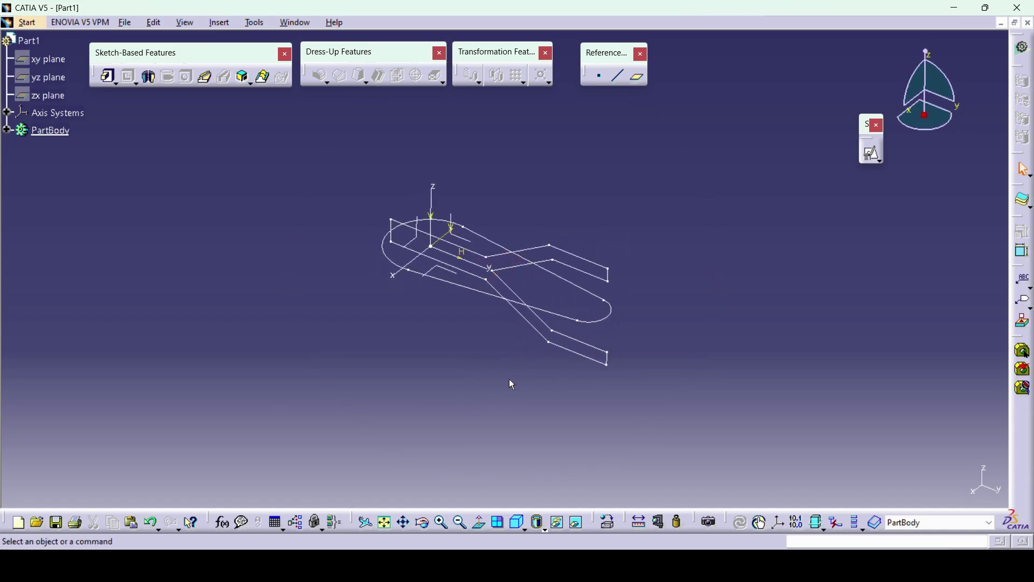
left_click(246, 88)
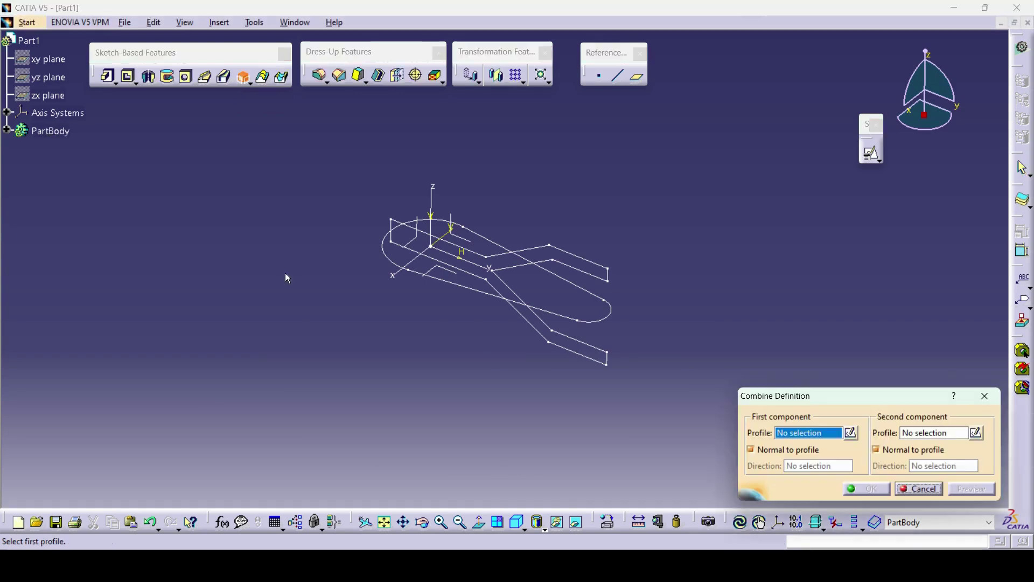
left_click(593, 262)
left_click(614, 324)
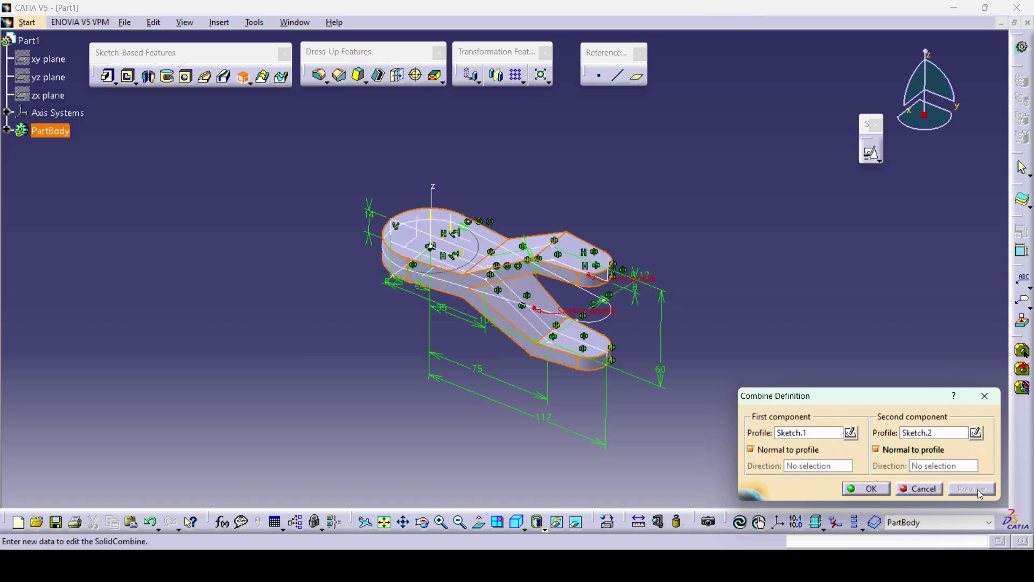
left_click(866, 489)
- Create a positioned sketch on the flat top face of the upper arm's tip with Swap and Reverse V enabled
mouse_move(725, 315)
middle_mouse_down()
mouse_move(358, 374)
mouse_move(626, 233)
mouse_move(282, 342)
mouse_move(310, 376)
mouse_move(409, 365)
mouse_move(337, 362)
mouse_move(428, 272)
mouse_move(536, 238)
mouse_move(645, 295)
mouse_move(582, 351)
mouse_move(628, 291)
mouse_move(609, 353)
middle_mouse_up()
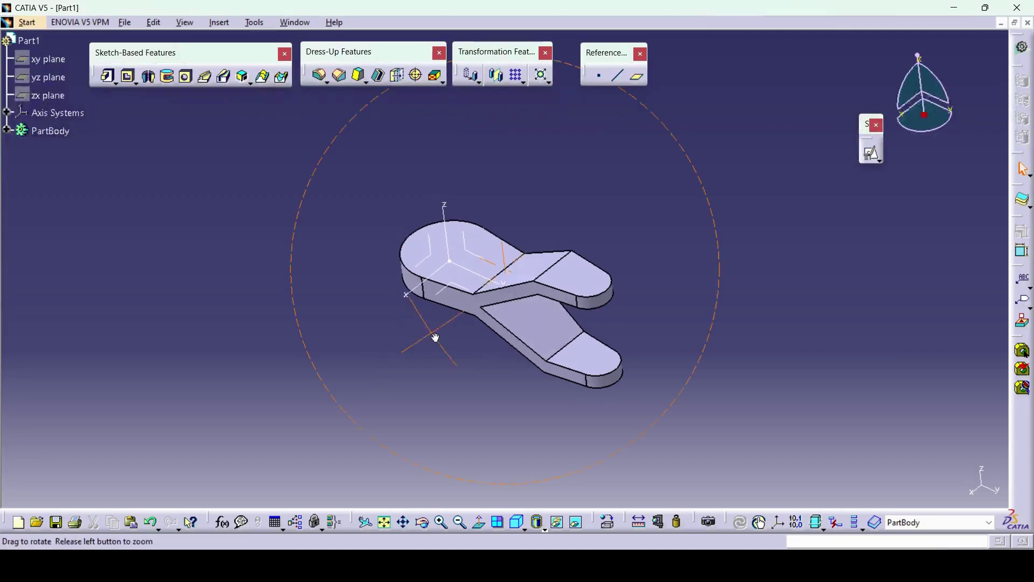
middle_click_drag(435, 340, 451, 365)
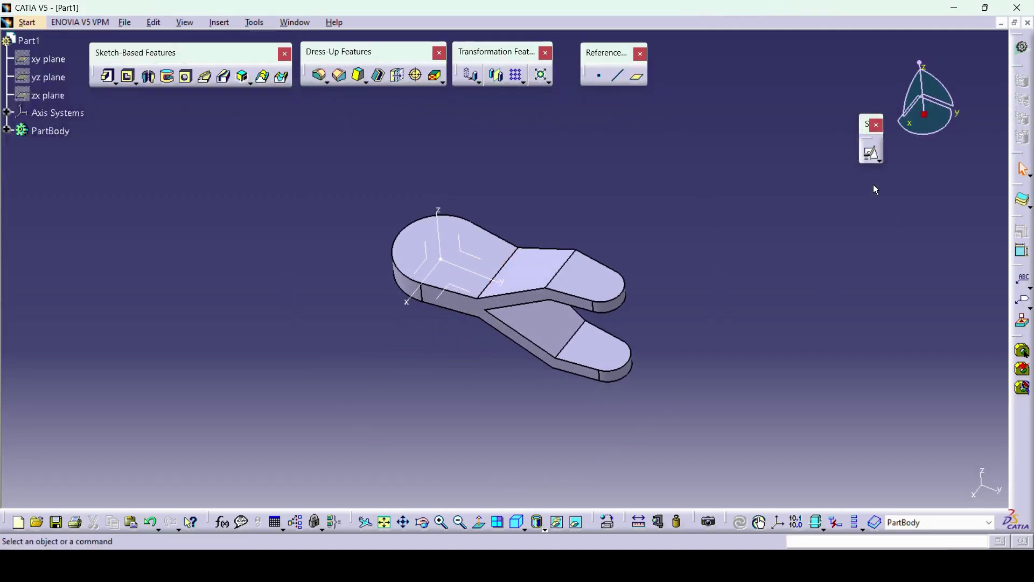
left_click(870, 156)
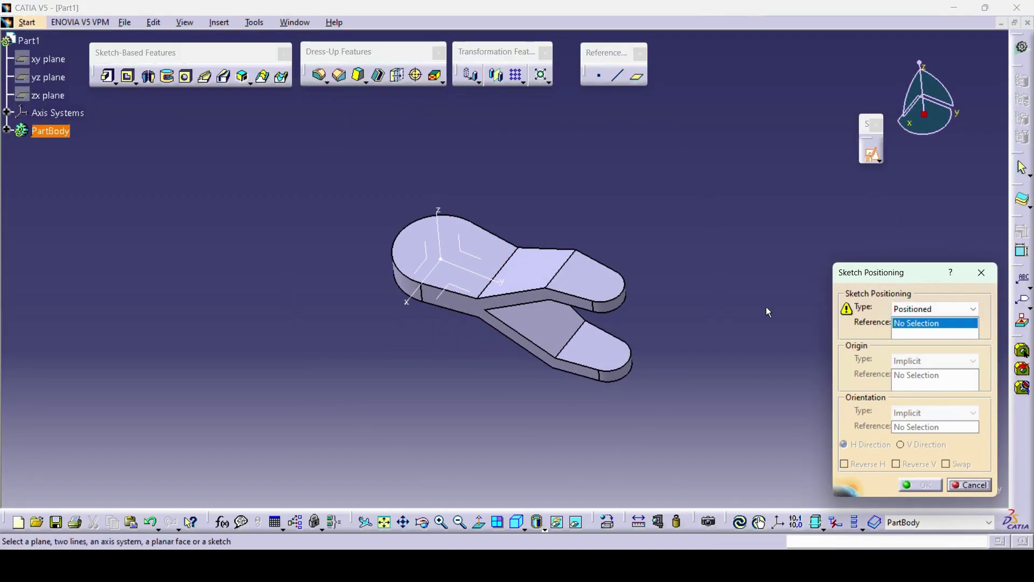
left_click(589, 278)
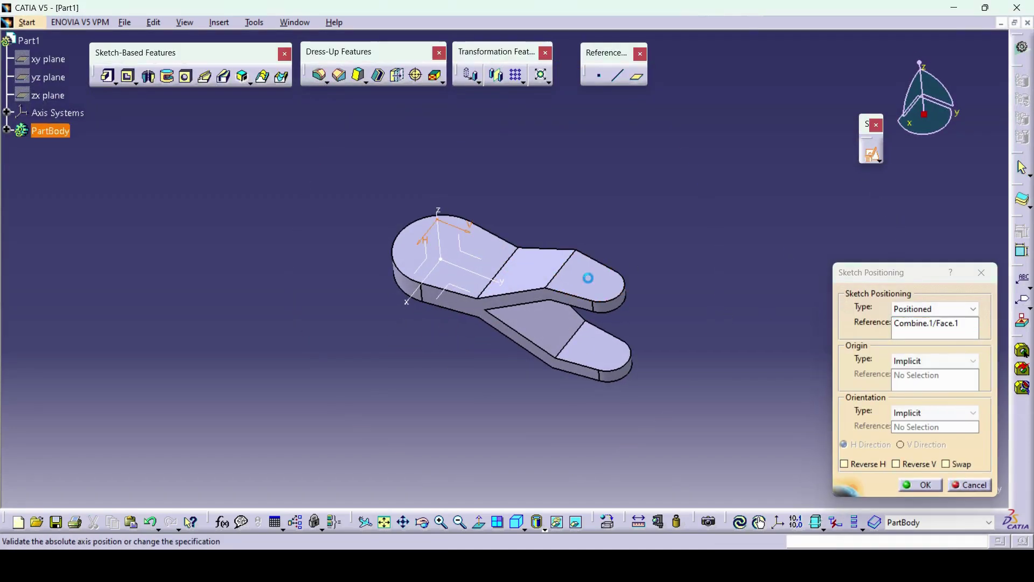
left_click(946, 464)
left_click(912, 464)
middle_click_drag(551, 445, 542, 248)
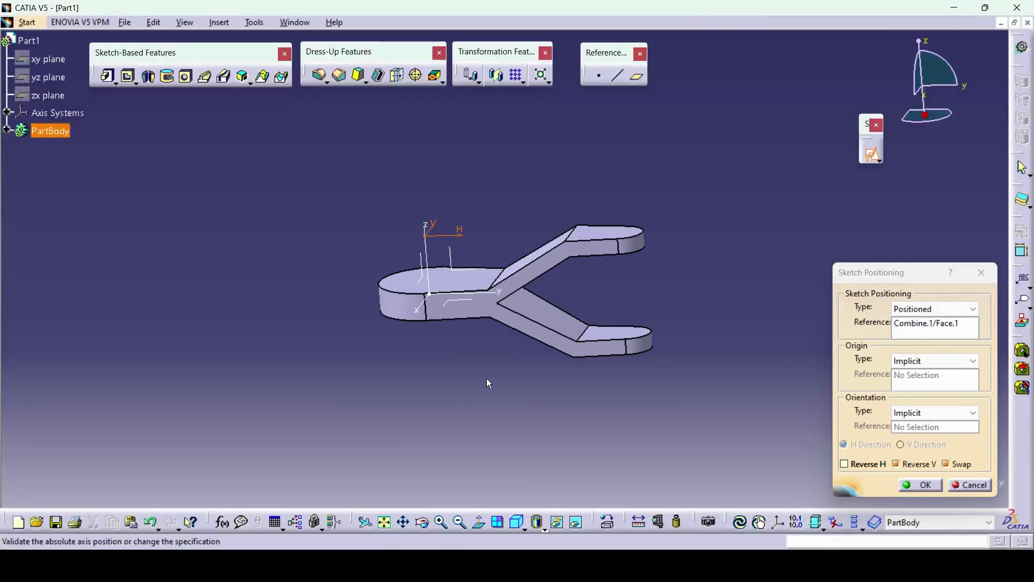
middle_click_drag(487, 378, 483, 407)
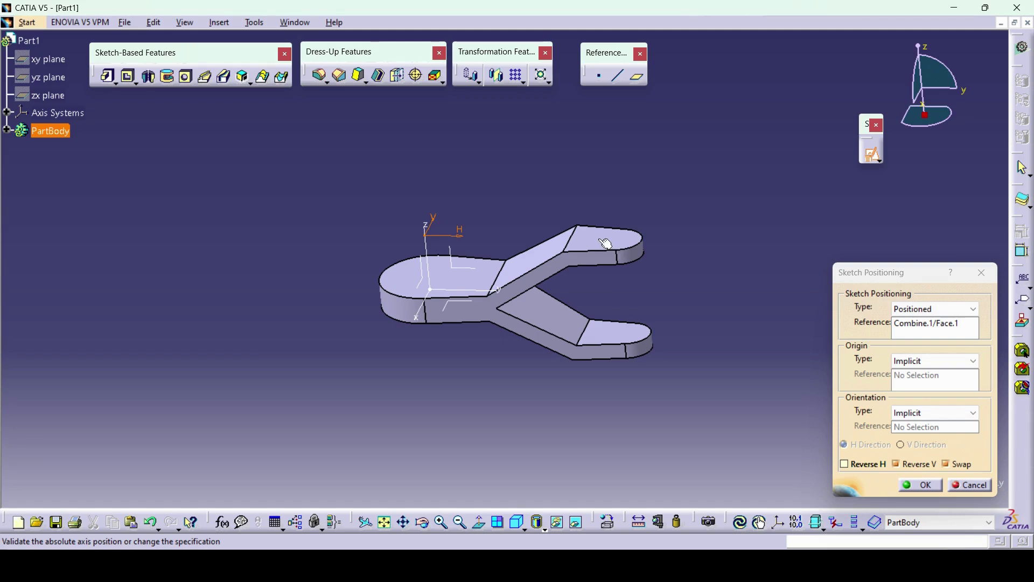
left_click(920, 488)
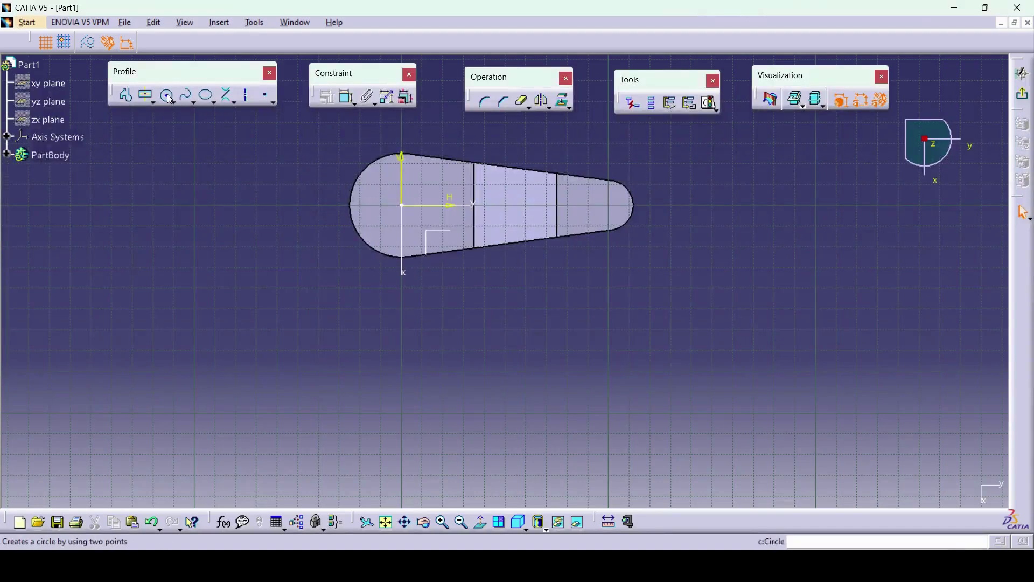
- Draw a circle centred on the origin and dimension it with a diameter of 36 mm
left_click(167, 95)
left_click(402, 205)
left_click(431, 207)
left_click(349, 107)
left_click(375, 200)
left_click(327, 264)
double_click(326, 261)
left_click(832, 289)
left_click(809, 312)
type("36")
key("Return")
- Draw a sloped axis line from the origin up and outward past the 36 mm circle and the body's upper edge
middle_click_drag(623, 267, 673, 365)
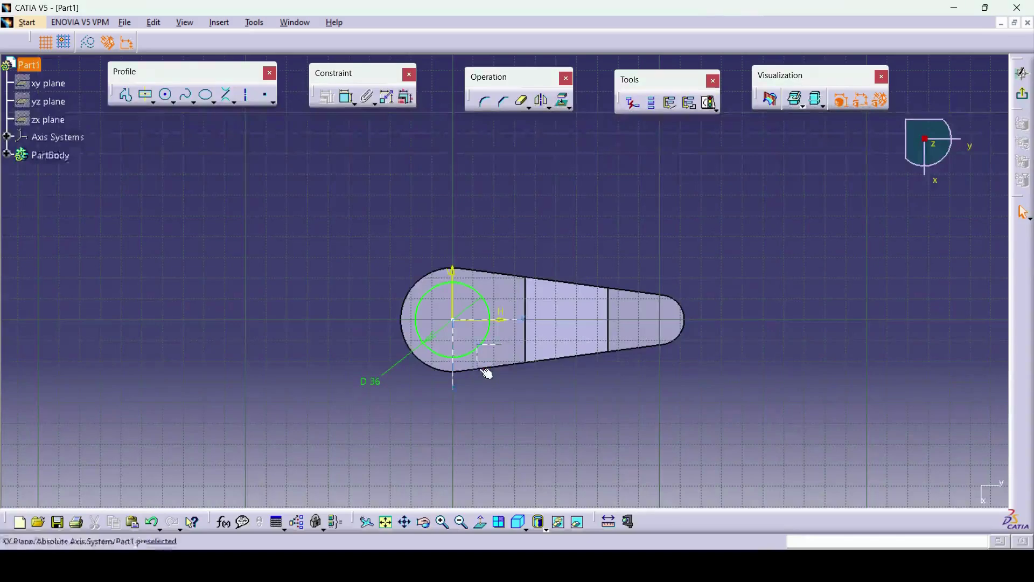
middle_click_drag(485, 370, 517, 232)
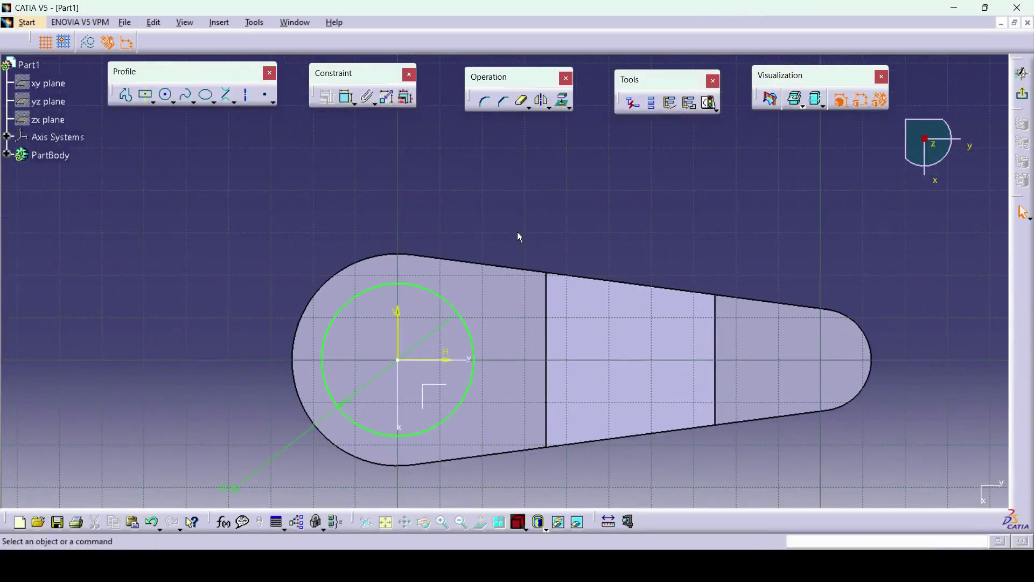
left_click(247, 95)
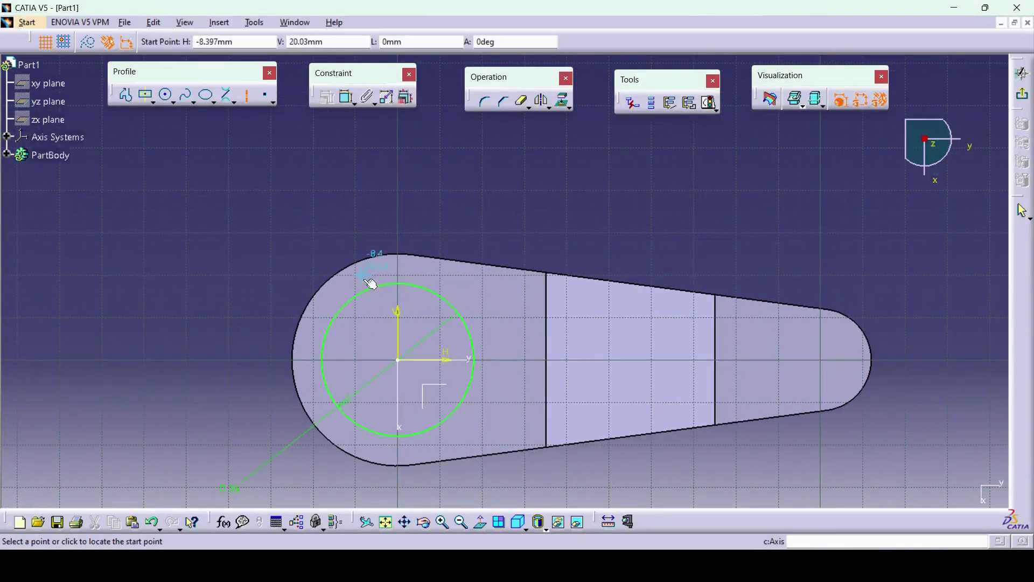
left_click(401, 363)
left_click(497, 253)
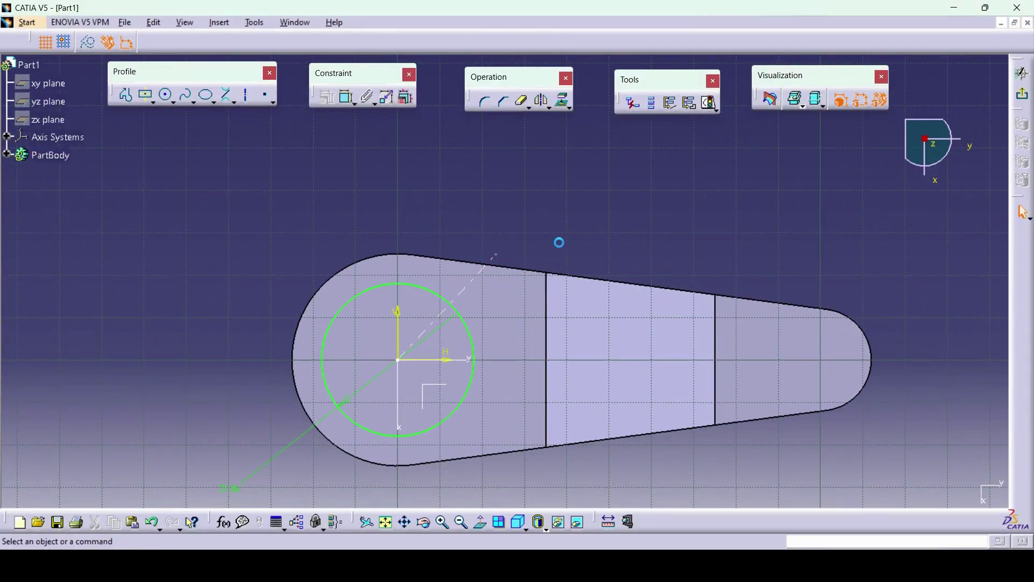
- Dimension the angle between the sloped axis line and the horizontal axis, and set it to 45 degrees
left_click(348, 98)
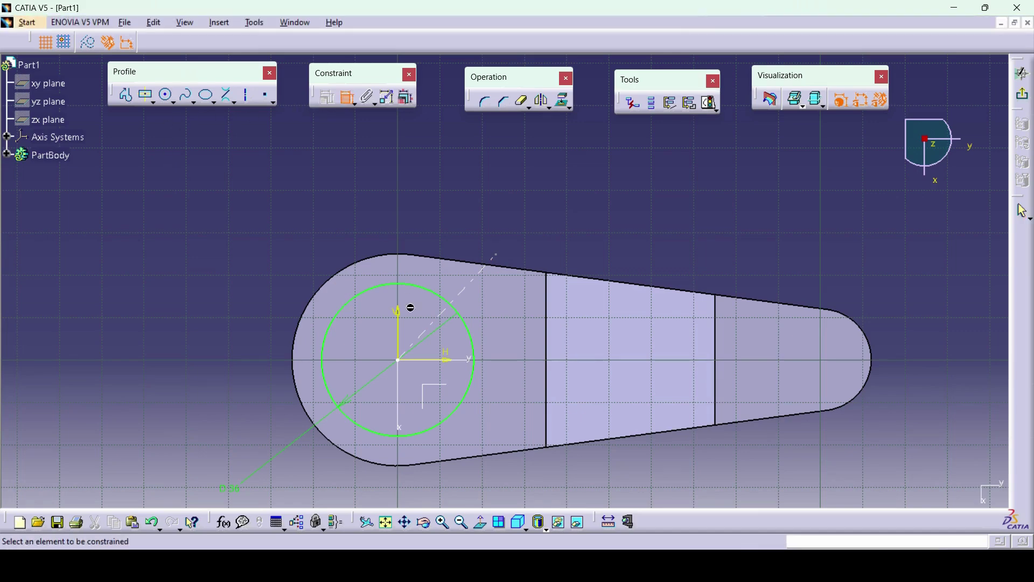
left_click(431, 329)
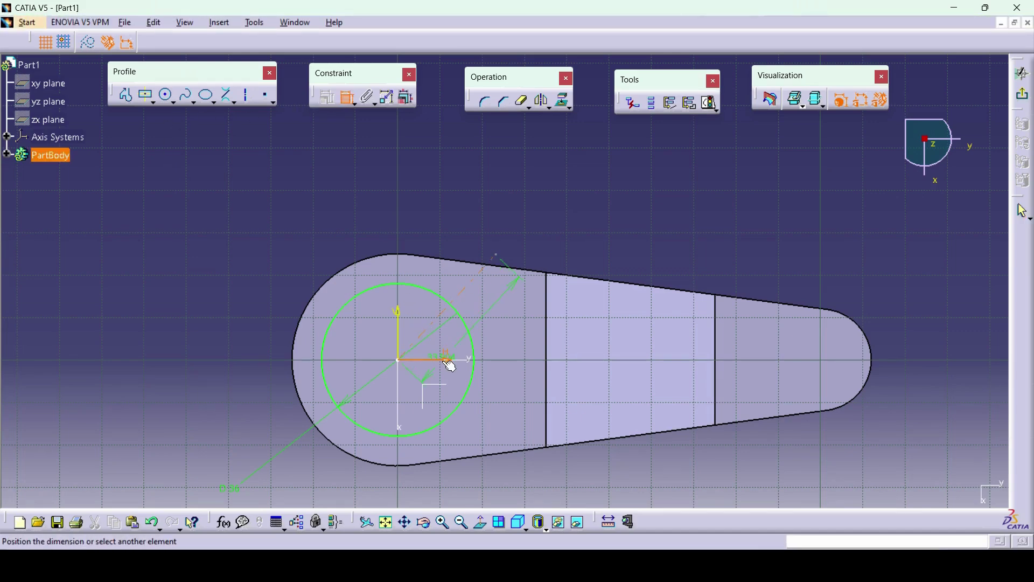
left_click(439, 341)
double_click(434, 346)
type("45")
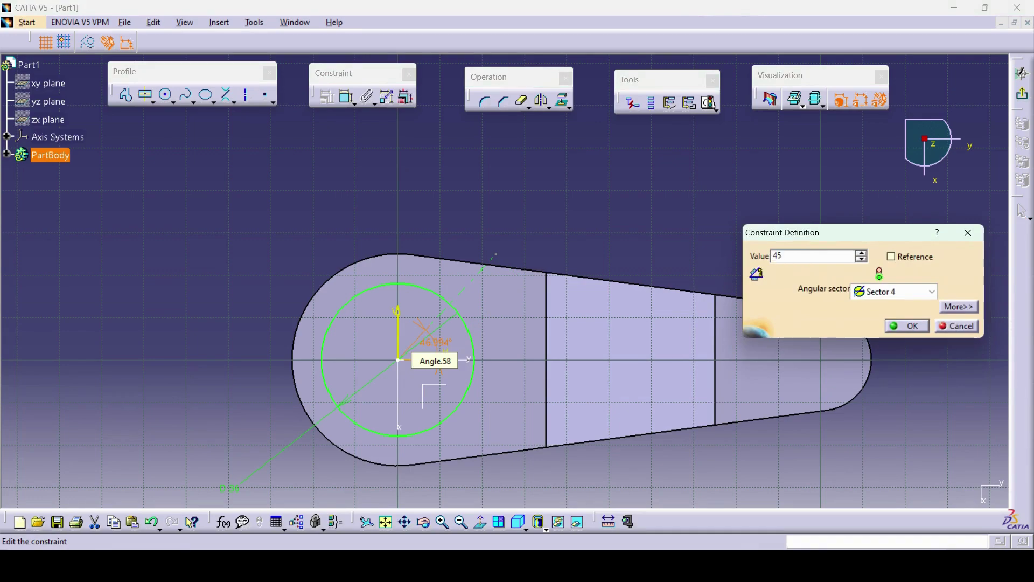
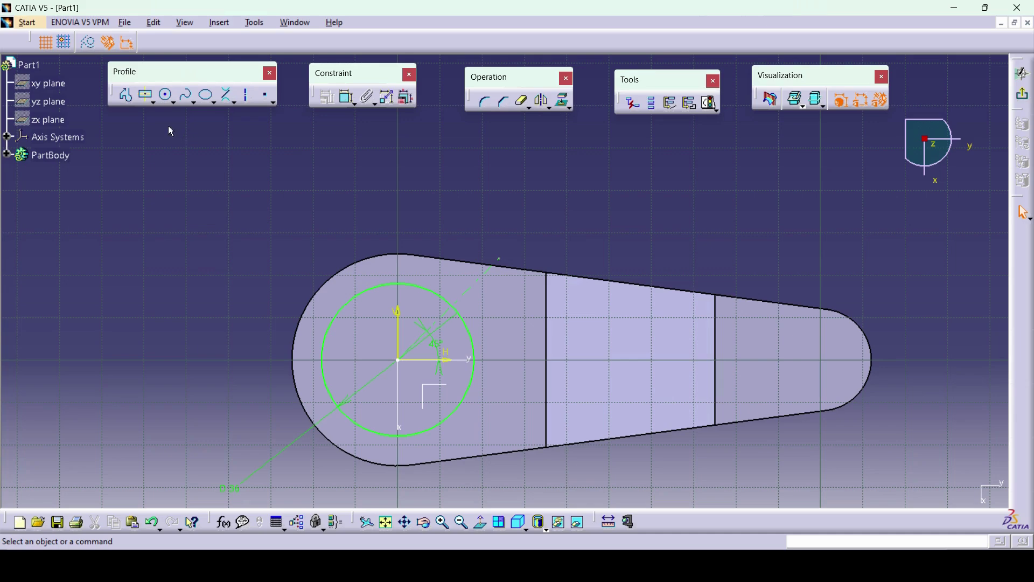
- Sketch a three-sided rectangular notch on the circle along the sloped axis and trim away the arc inside its opening
left_click(127, 96)
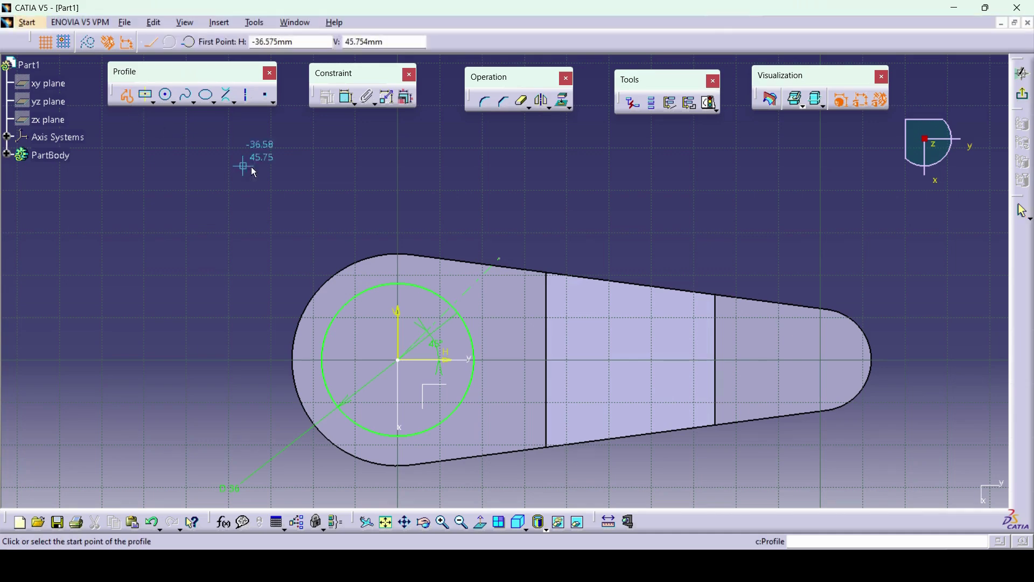
left_click(442, 290)
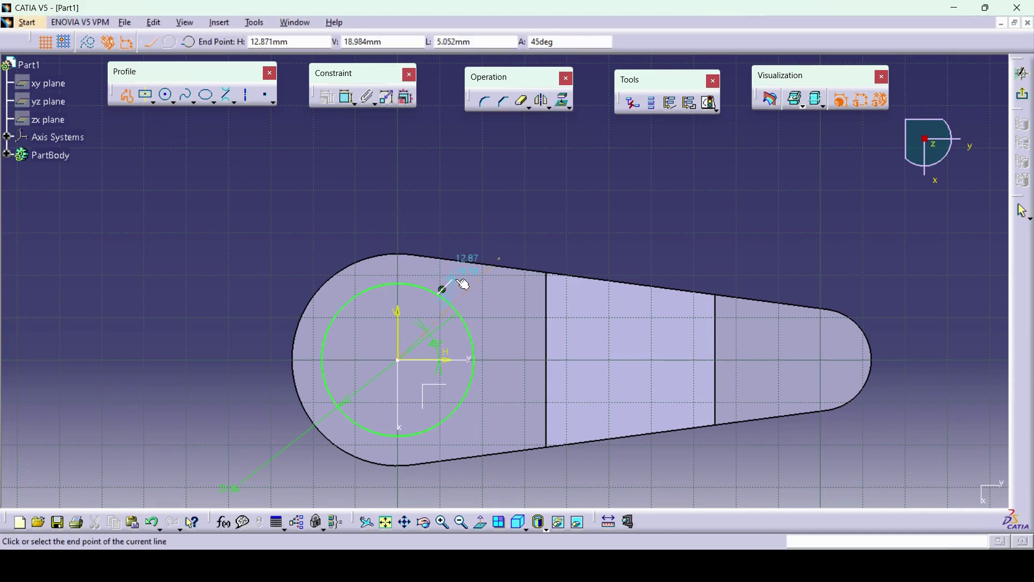
left_click(481, 304)
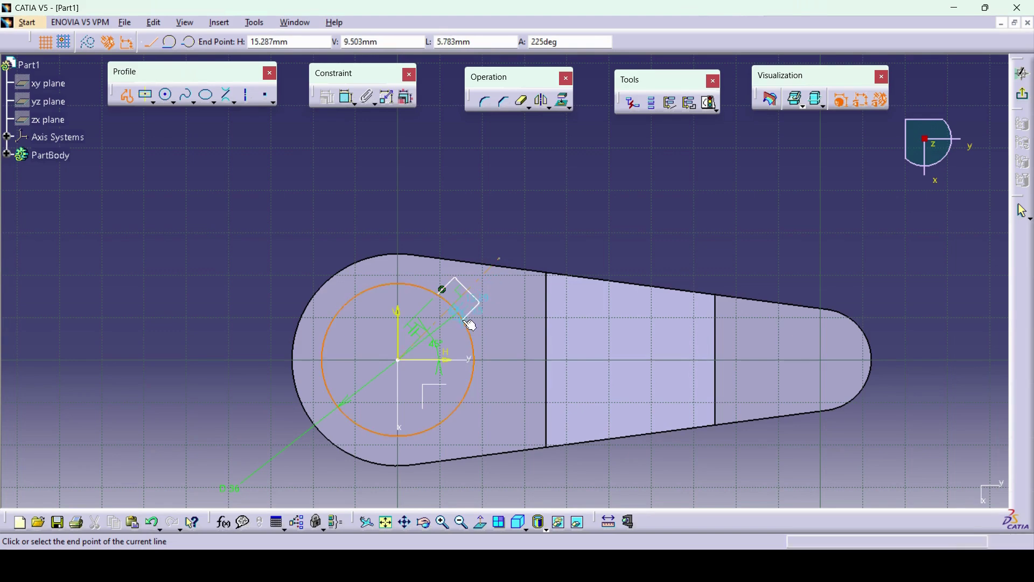
left_click(468, 315)
key("Escape")
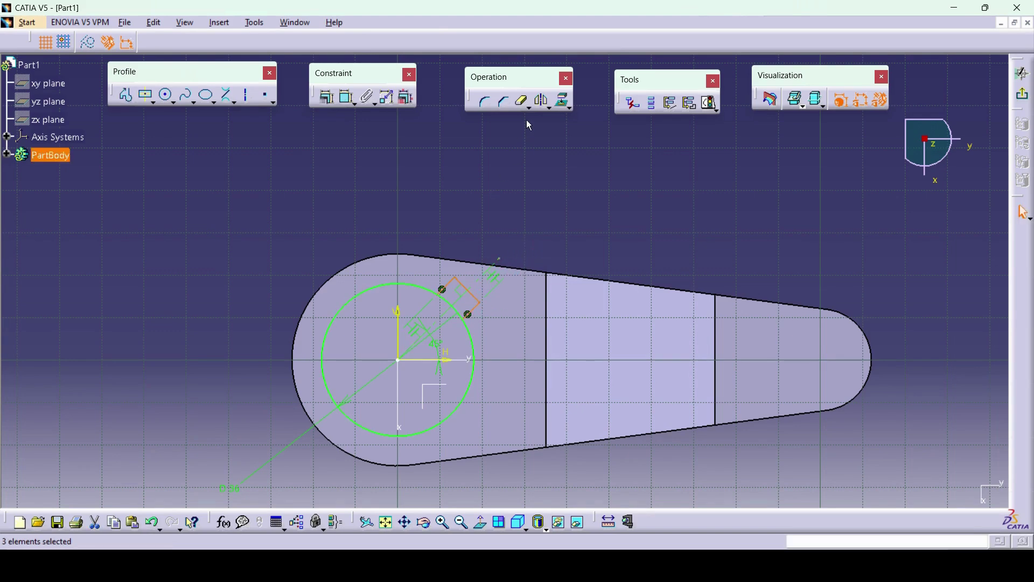
left_click_drag(452, 322, 422, 149)
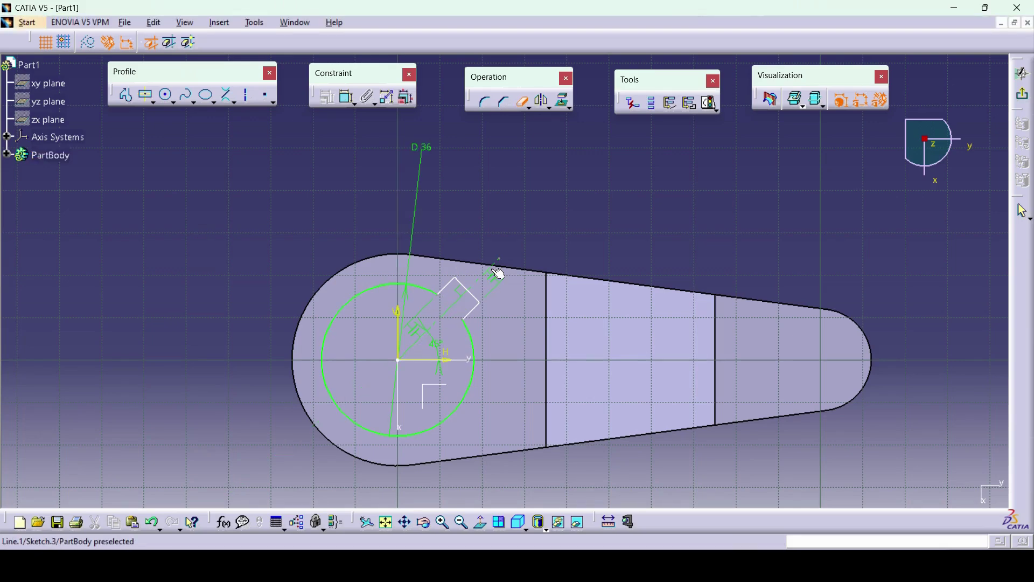
- Dimension the notch's outer edge with a width of 10 mm, following the reference drawing
left_click(348, 98)
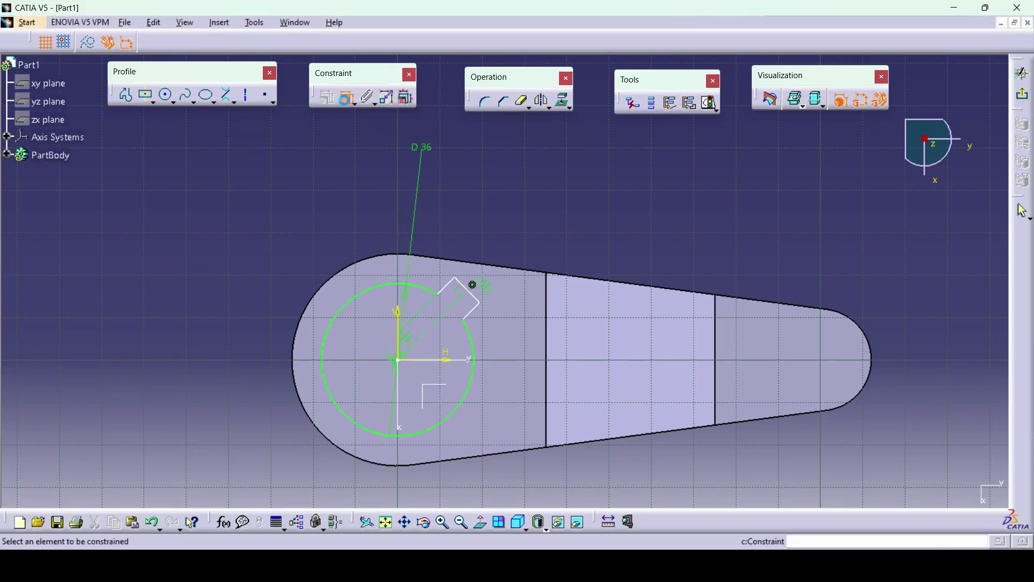
key("alt+Tab")
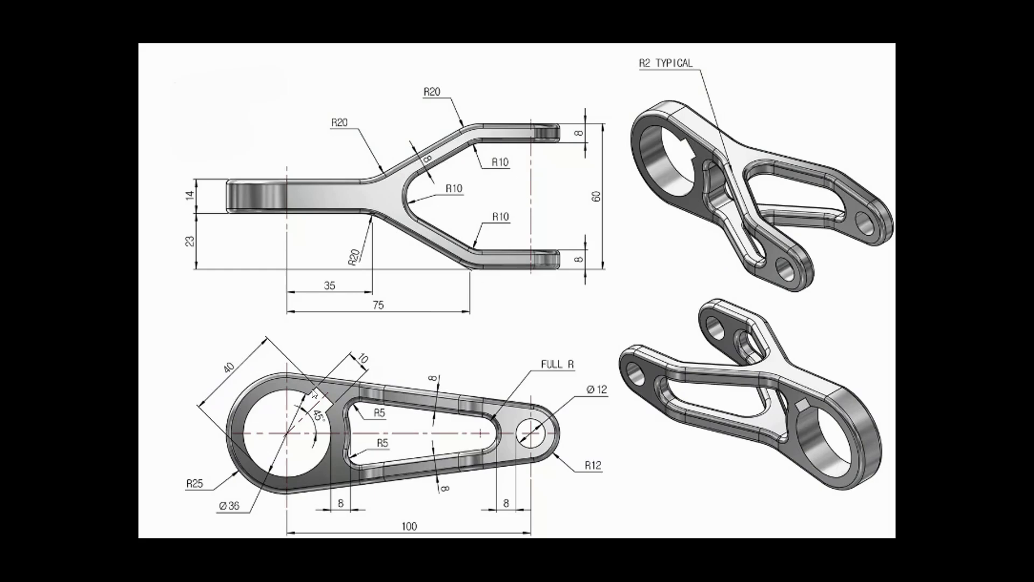
key("alt+Tab")
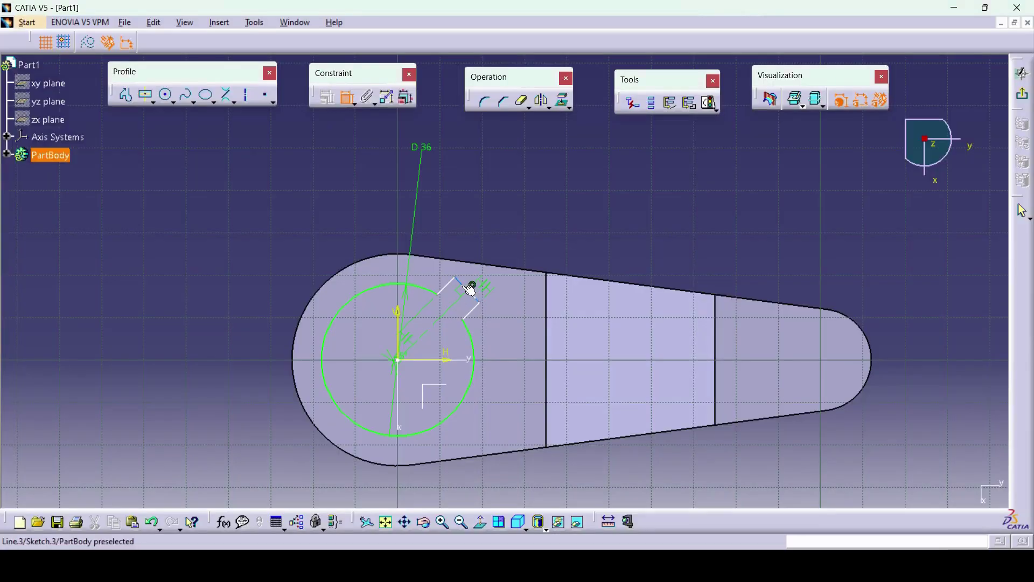
left_click(468, 290)
left_click(512, 232)
double_click(512, 232)
type("66")
key("Return")
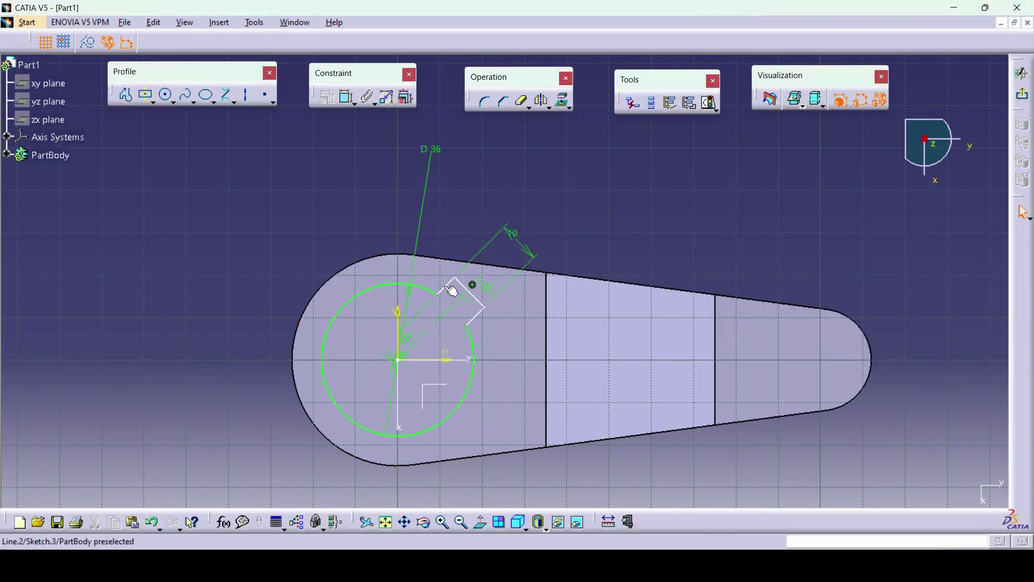
- Dimension the distance from the notch's outer edge to the opposite side of the circle and set it to 40 mm
mouse_move(453, 291)
left_mouse_down()
mouse_move(439, 281)
mouse_move(471, 286)
mouse_move(480, 272)
mouse_move(464, 293)
left_mouse_up()
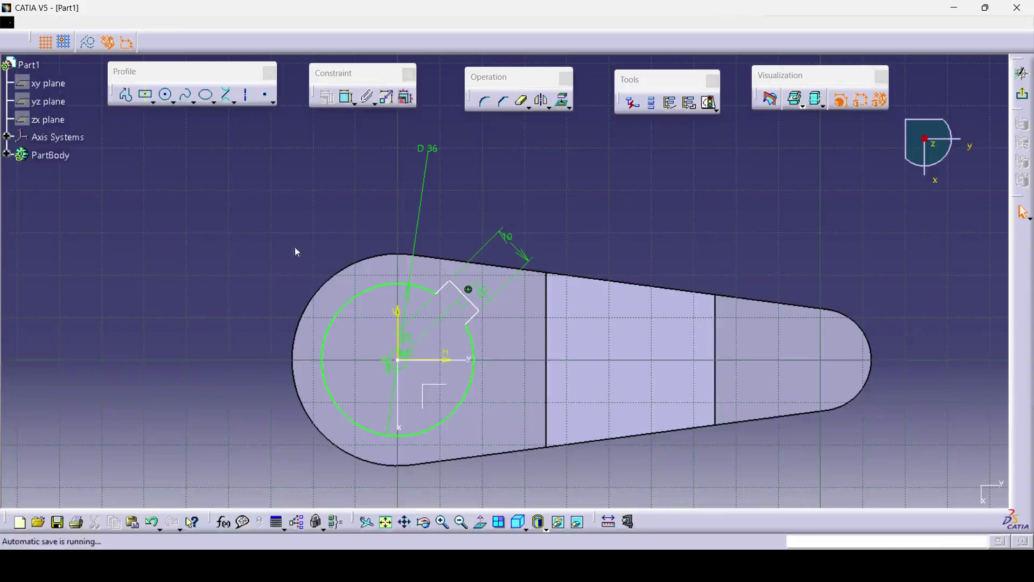
left_click(348, 98)
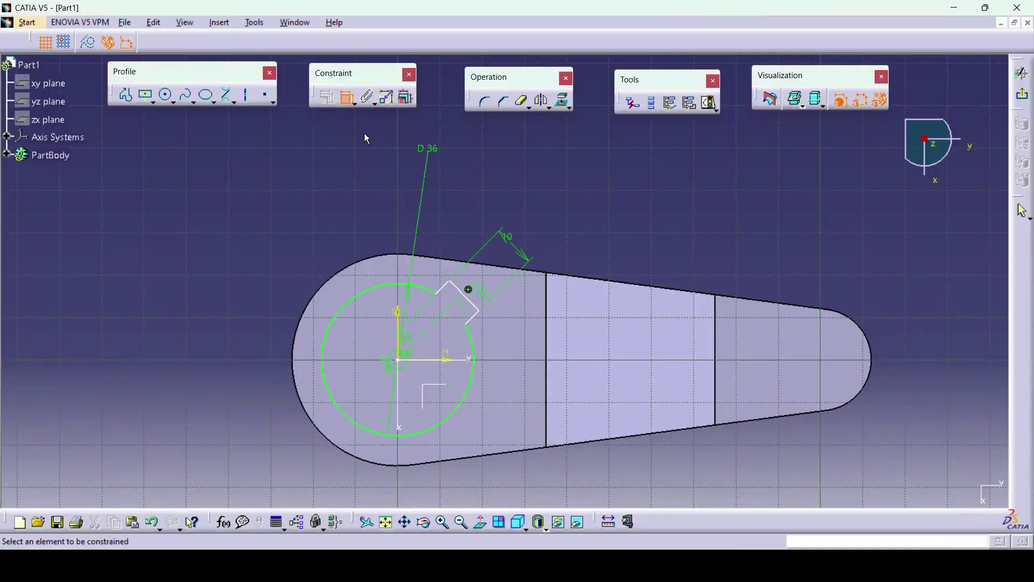
left_click(466, 294)
left_click(355, 425)
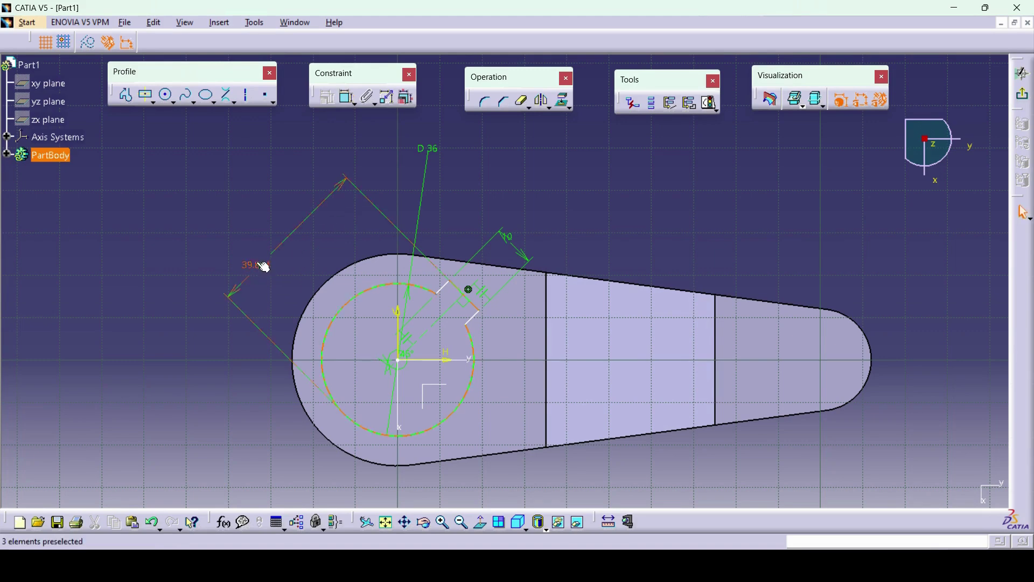
double_click(257, 267)
type("40")
key("Return")
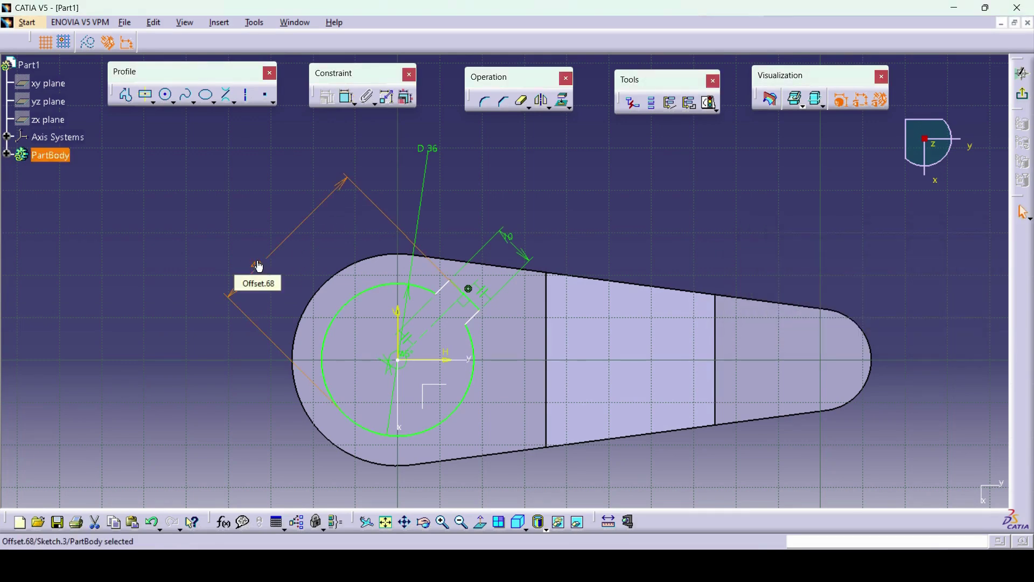
- Constrain the notch's two side lines symmetric about the sloped axis line and check the sketch's solving status
left_click_drag(478, 324, 474, 307)
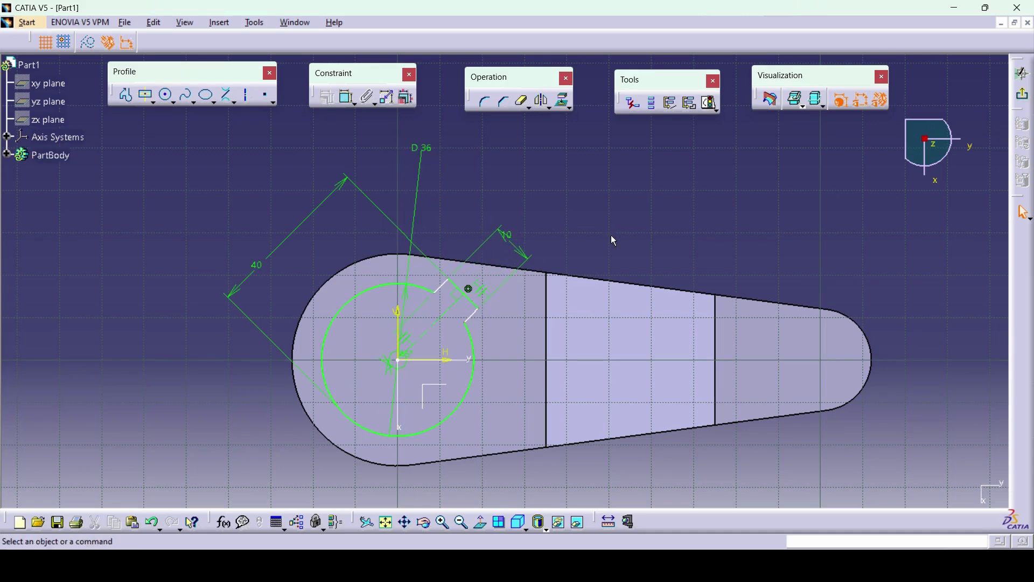
left_click_drag(519, 240, 531, 238)
left_click(350, 102)
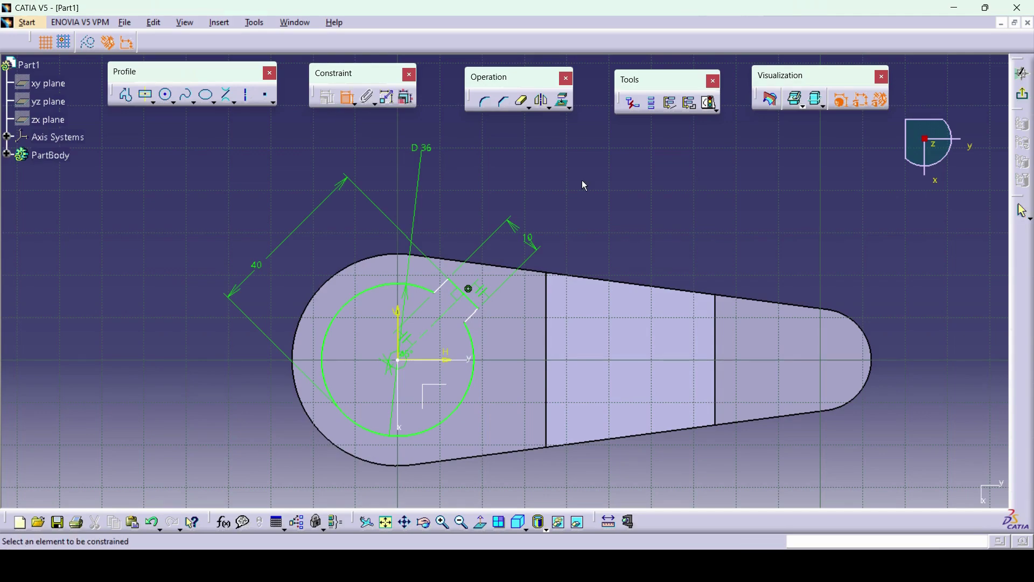
left_click(448, 292)
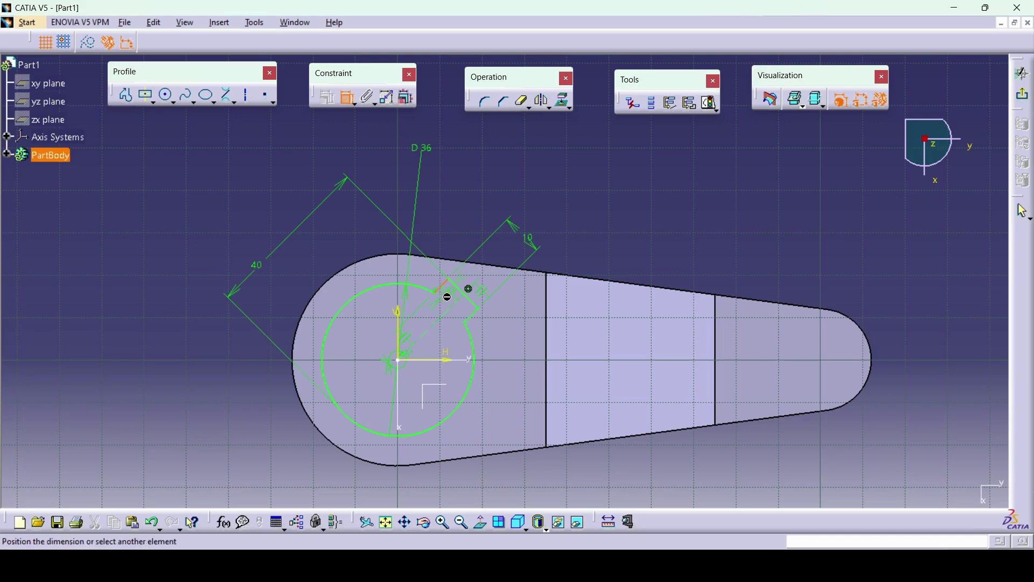
left_click(481, 318)
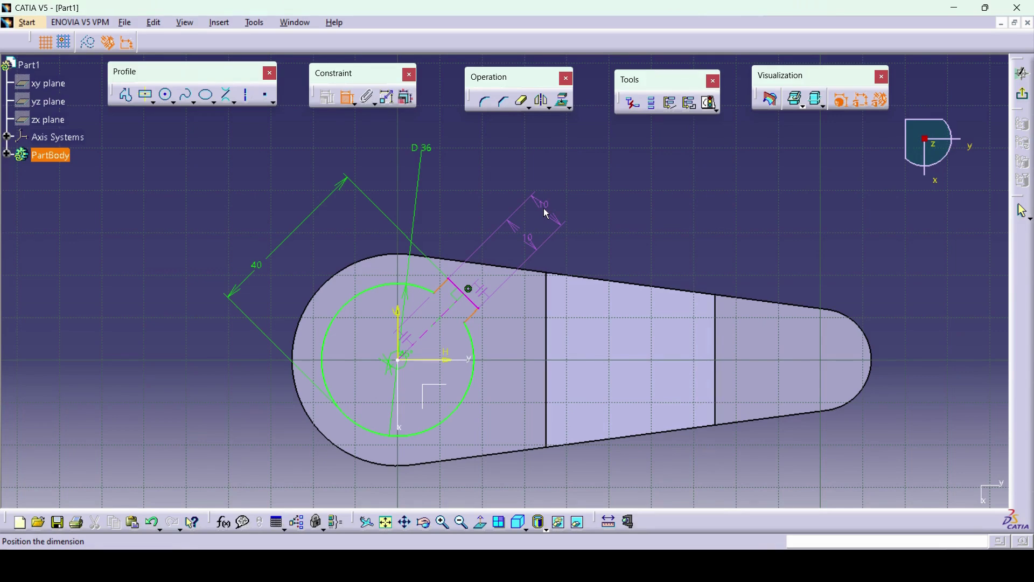
right_click(544, 209)
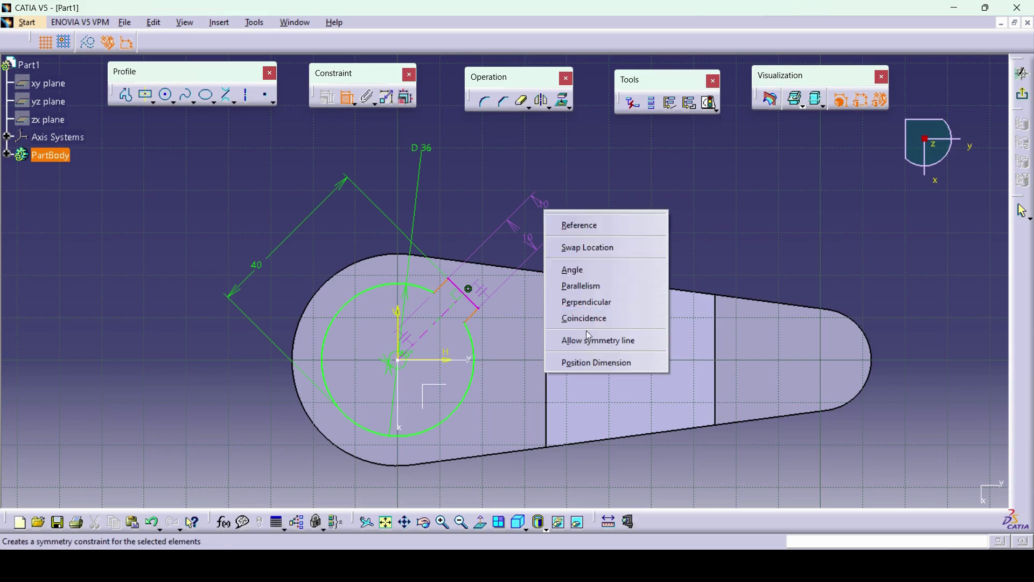
left_click(623, 341)
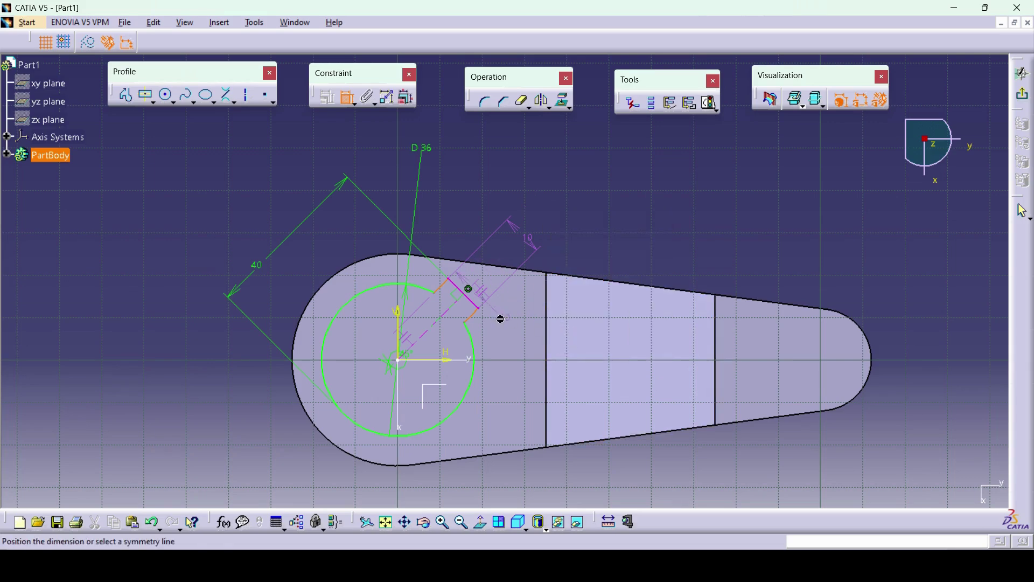
left_click(453, 321)
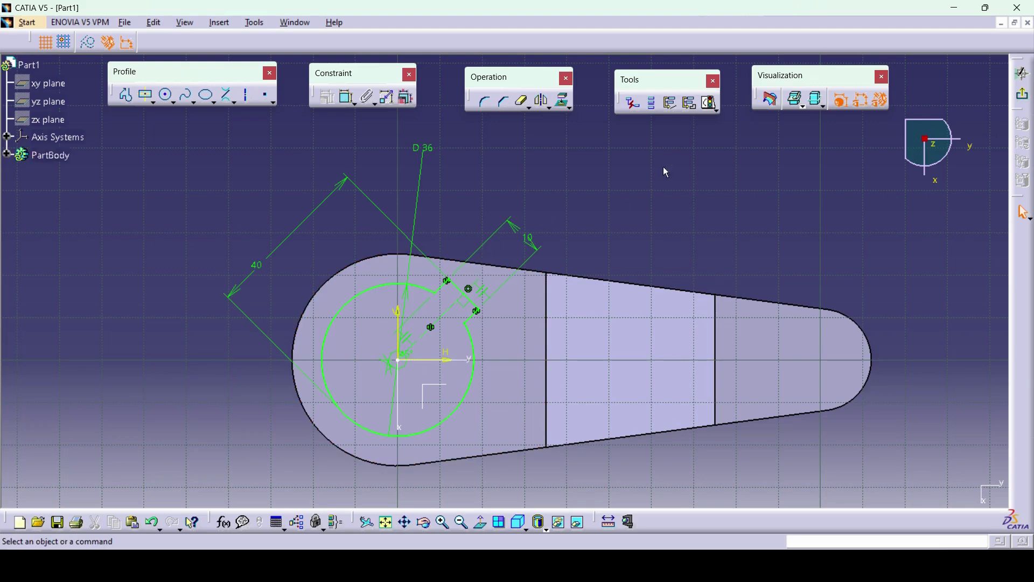
left_click(711, 102)
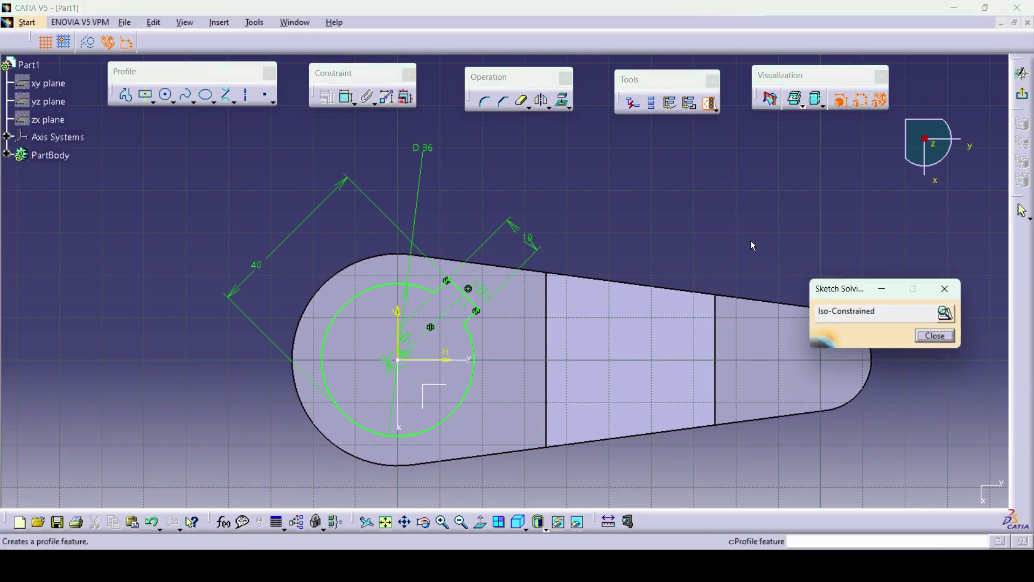
left_click(937, 337)
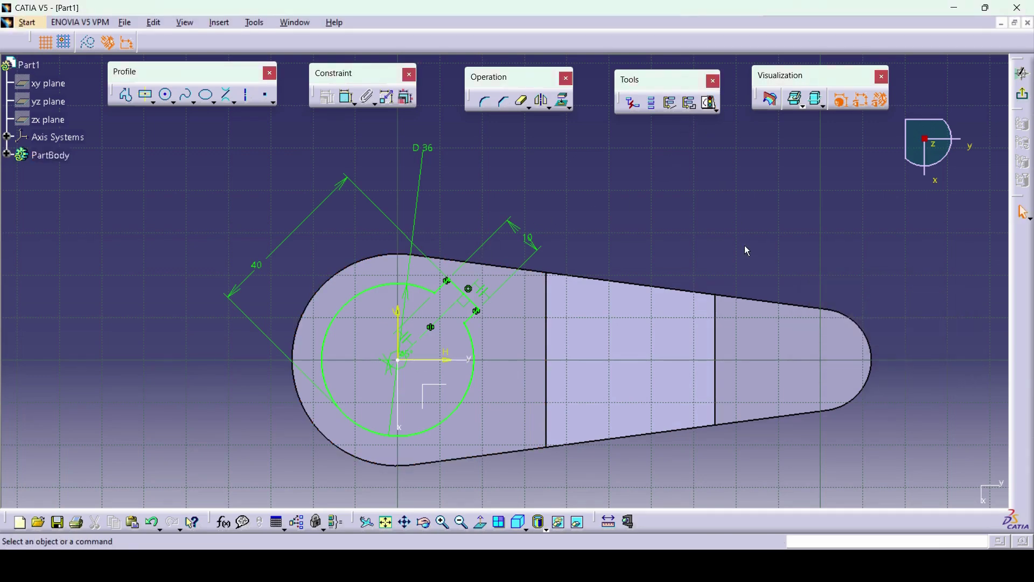
- Draw a sloped line just inside the body's upper edge, from beside the notch toward the small end, and mirror it about the horizontal axis
key("alt+Tab")
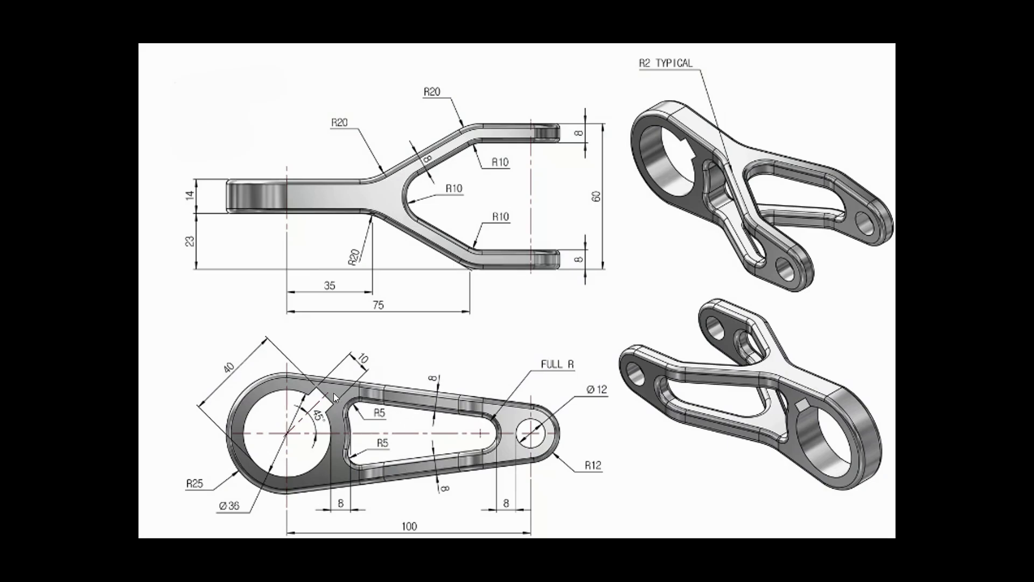
key("alt+Tab")
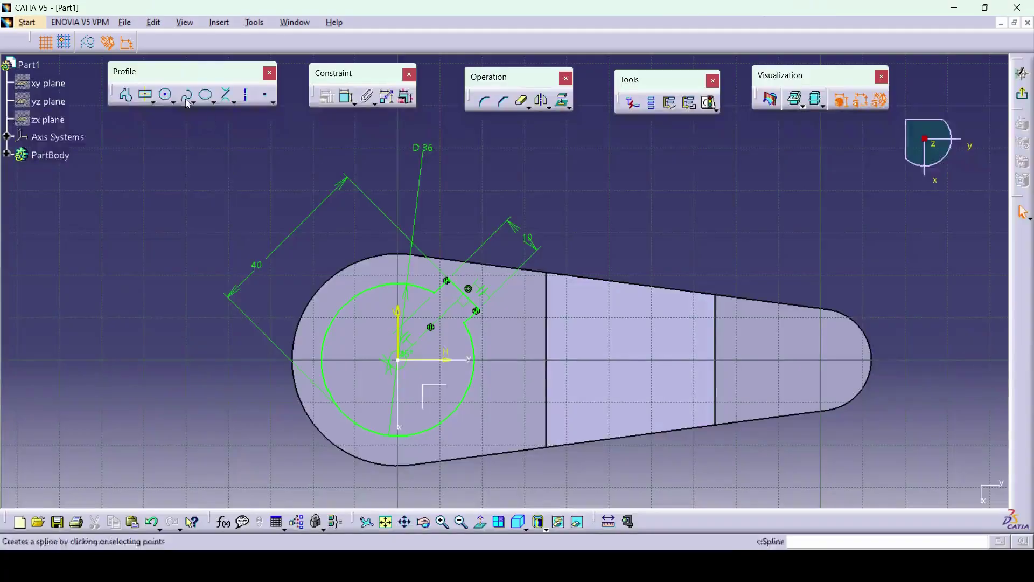
left_click(227, 98)
left_click(258, 116)
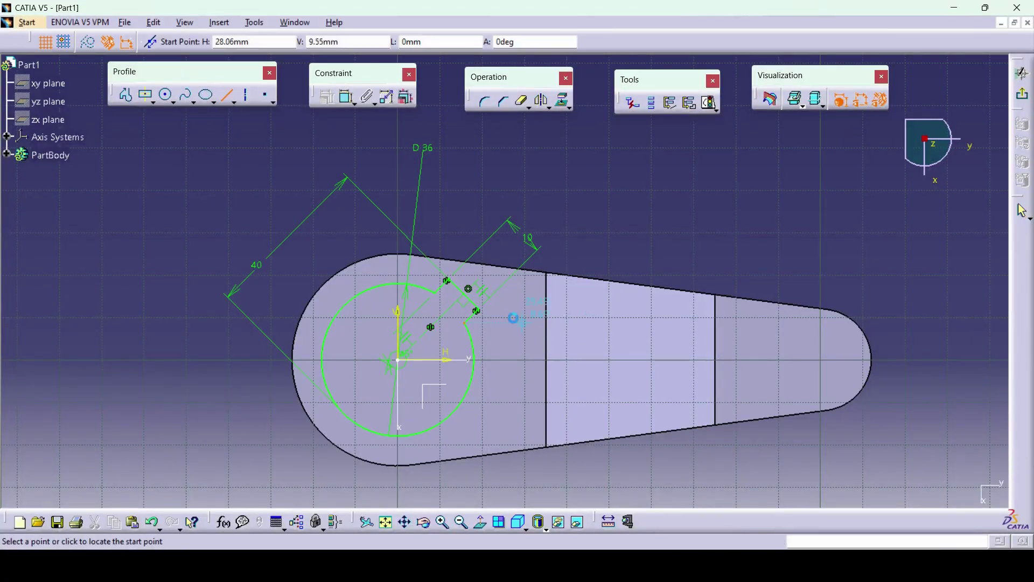
left_click(483, 286)
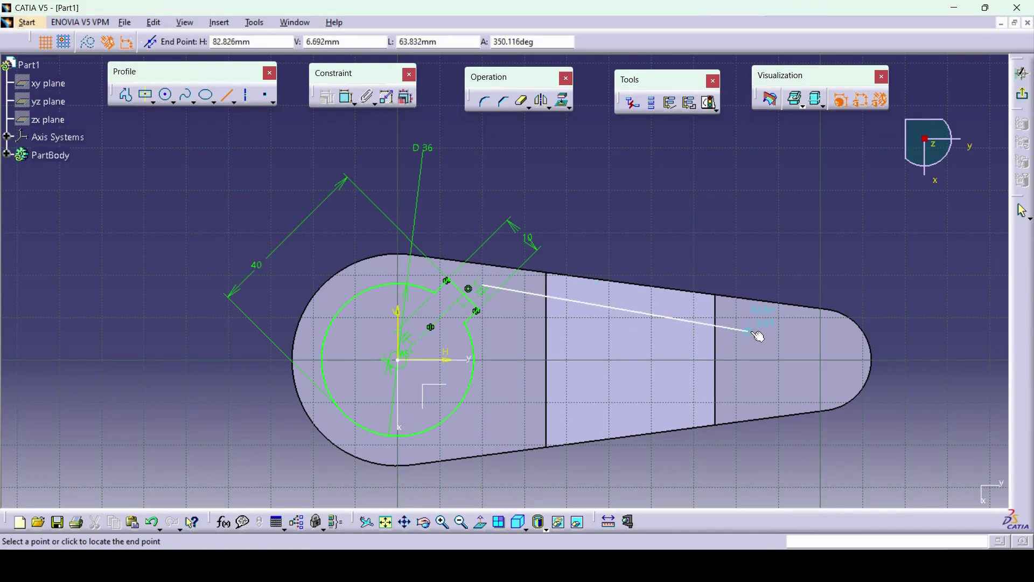
left_click(778, 324)
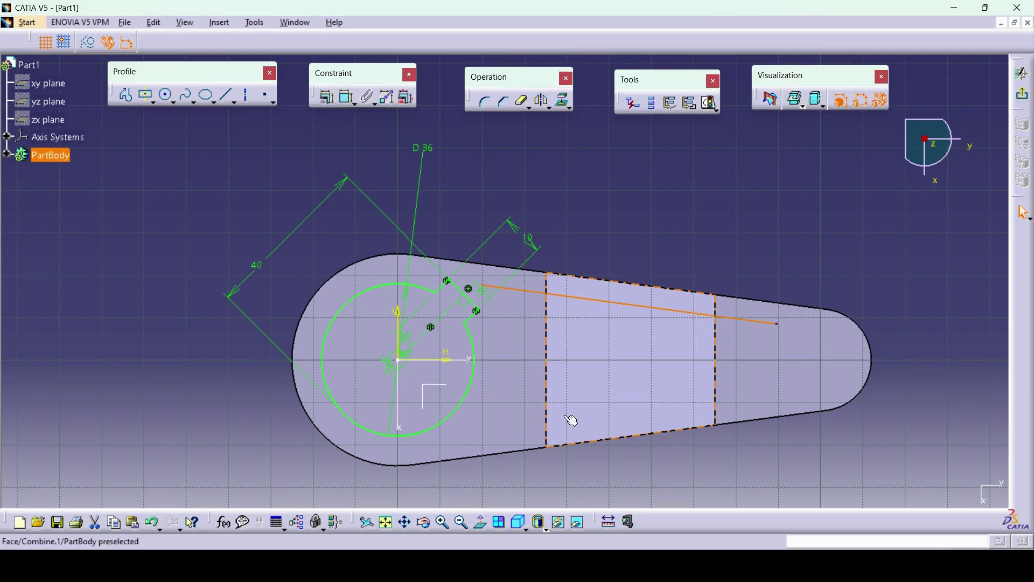
left_click(544, 103)
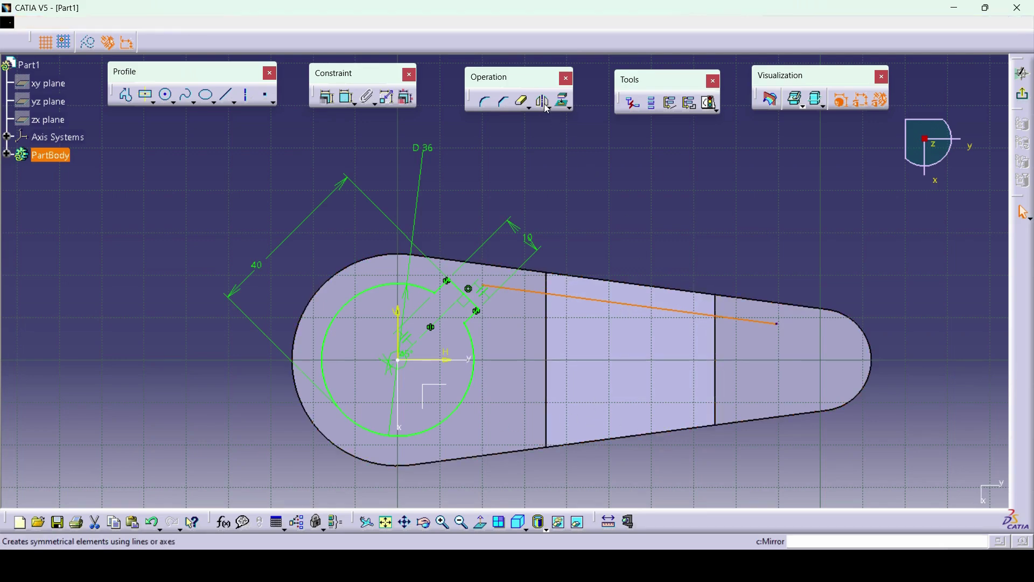
left_click(443, 359)
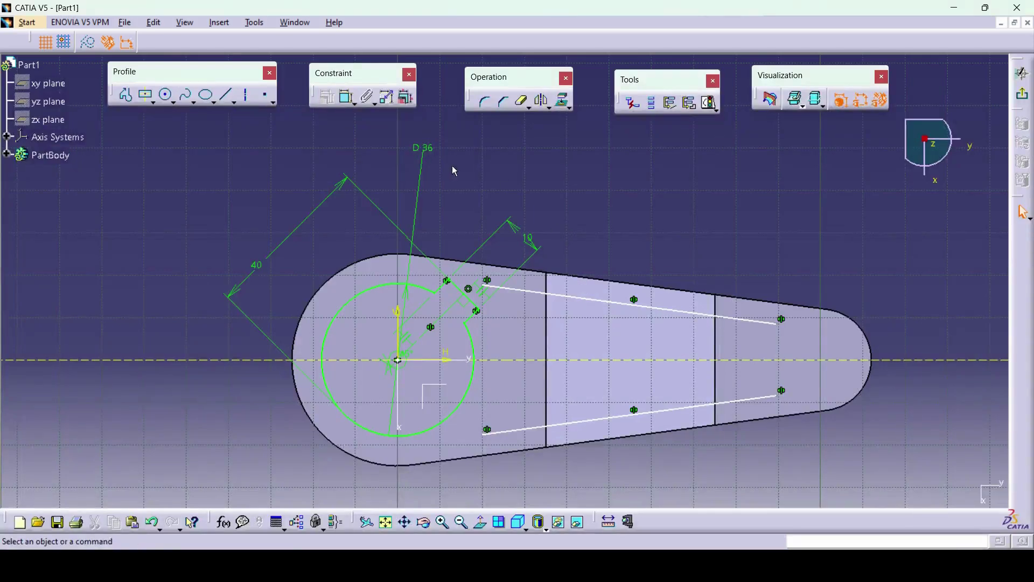
- Draw a three-point arc joining the small-end endpoints of the two sloped lines, bulging toward the small end
left_click(173, 101)
left_click(292, 115)
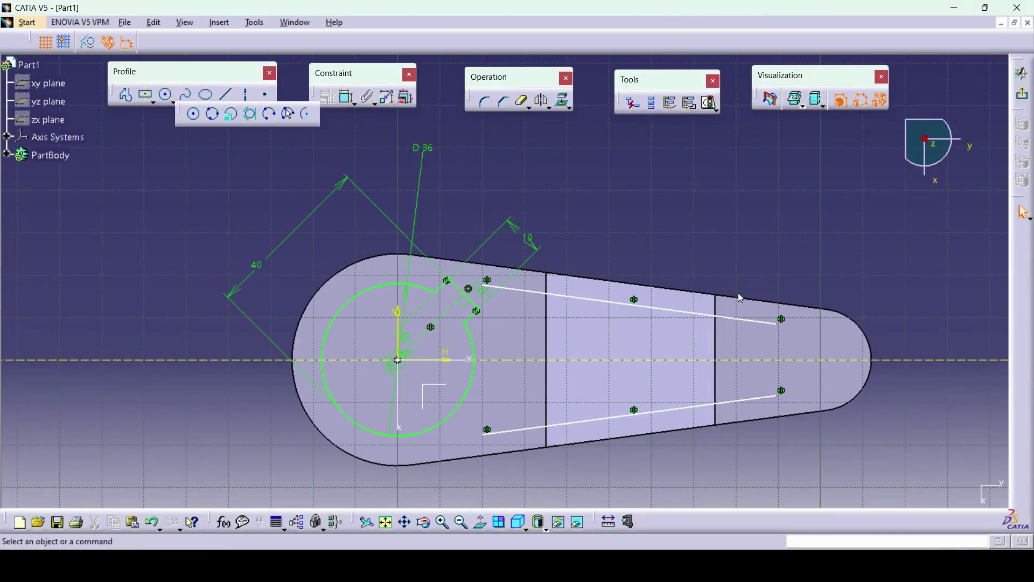
left_click(782, 320)
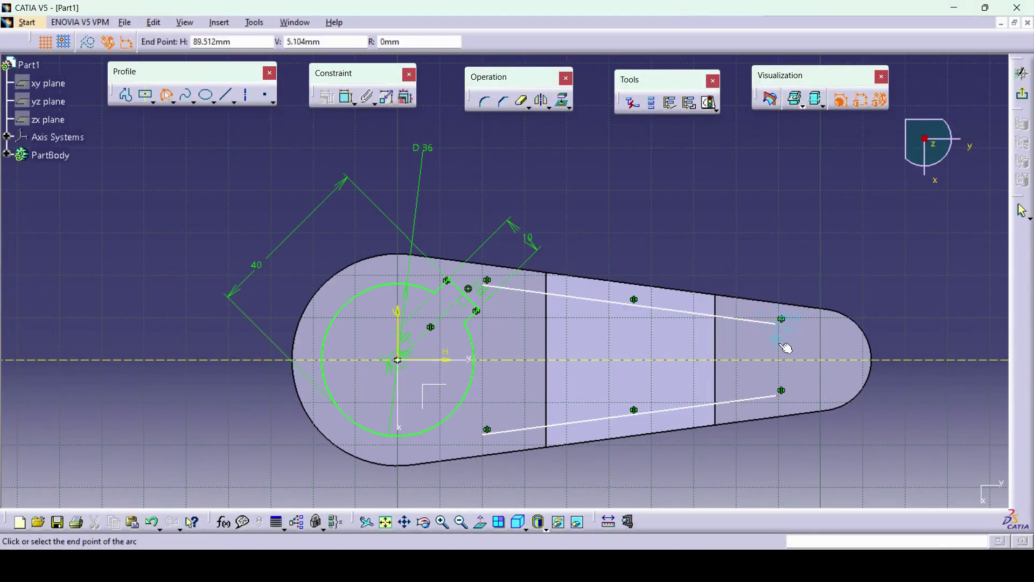
left_click(782, 391)
left_click(813, 353)
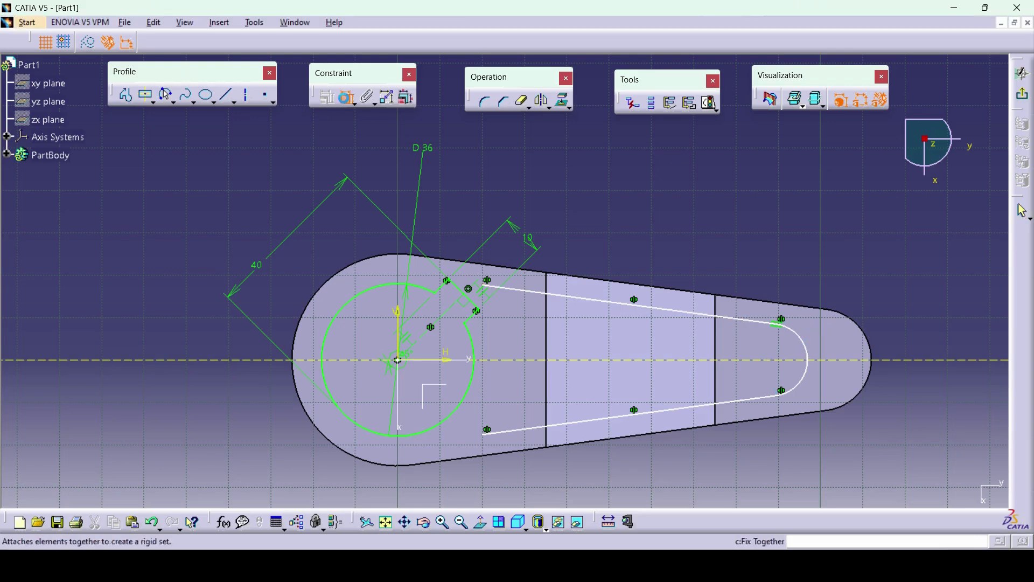
- Constrain the small-end arc tangent to the lower sloped line
left_click(801, 396)
left_click(762, 400)
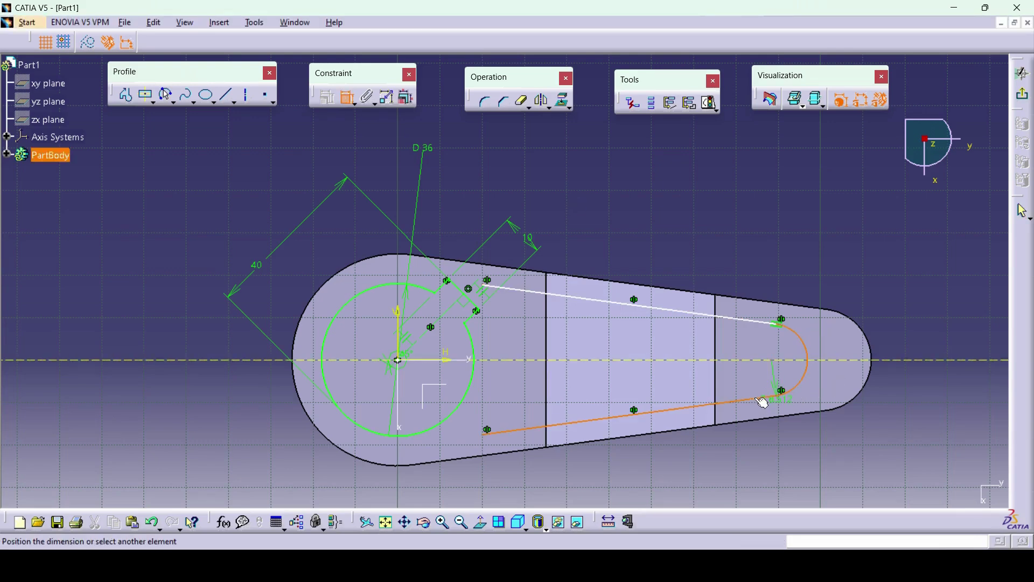
right_click(797, 444)
left_click(833, 505)
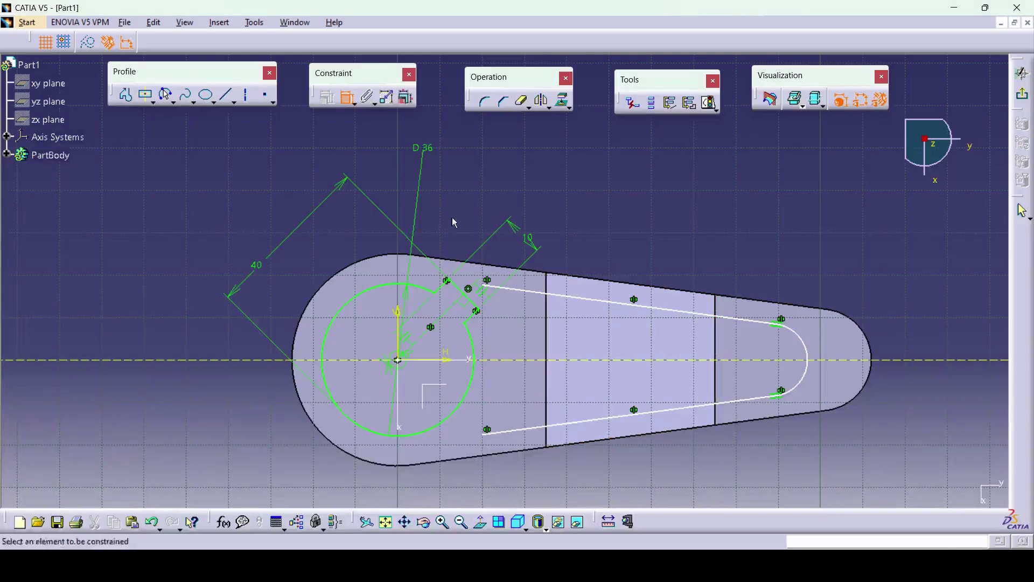
- Close the cutout beside the notched bore with a three-point arc between the sloped lines' endpoints, bulging toward the small end
left_click(168, 96)
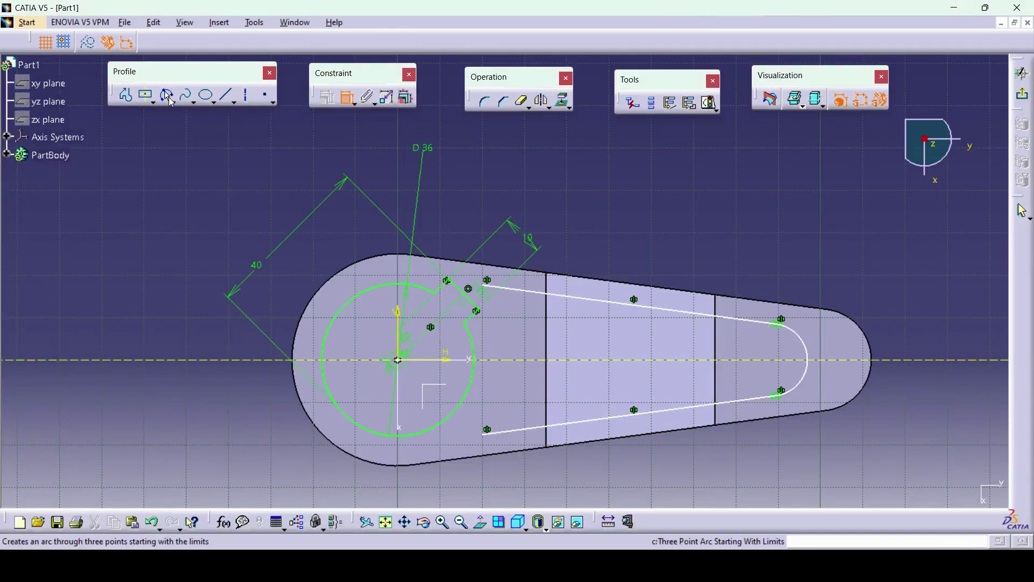
left_click(488, 281)
left_click(488, 430)
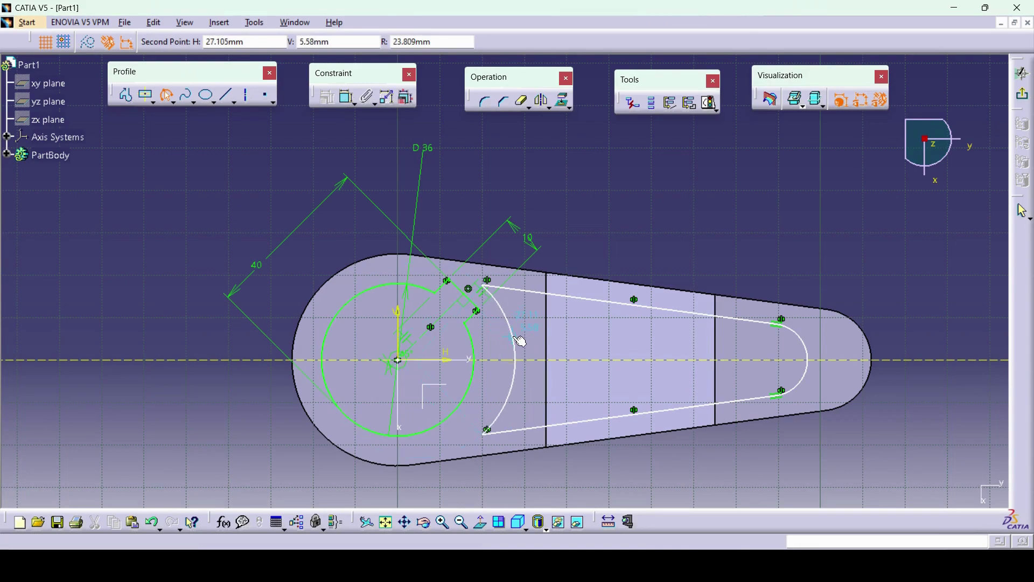
left_click(520, 341)
- Constrain the upper sloped line parallel to the body's upper edge
left_click(348, 98)
left_click(625, 278)
left_click(620, 302)
right_click(616, 296)
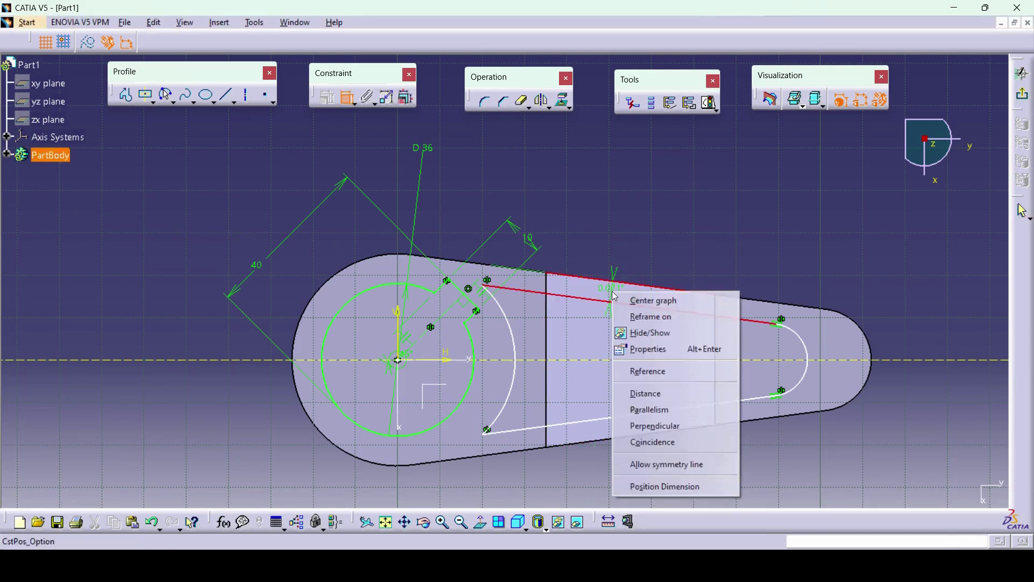
left_click(646, 411)
- Dimension the distance between the upper sloped line and the body's upper edge and set it to 8 mm, following the reference drawing
key("alt+Tab")
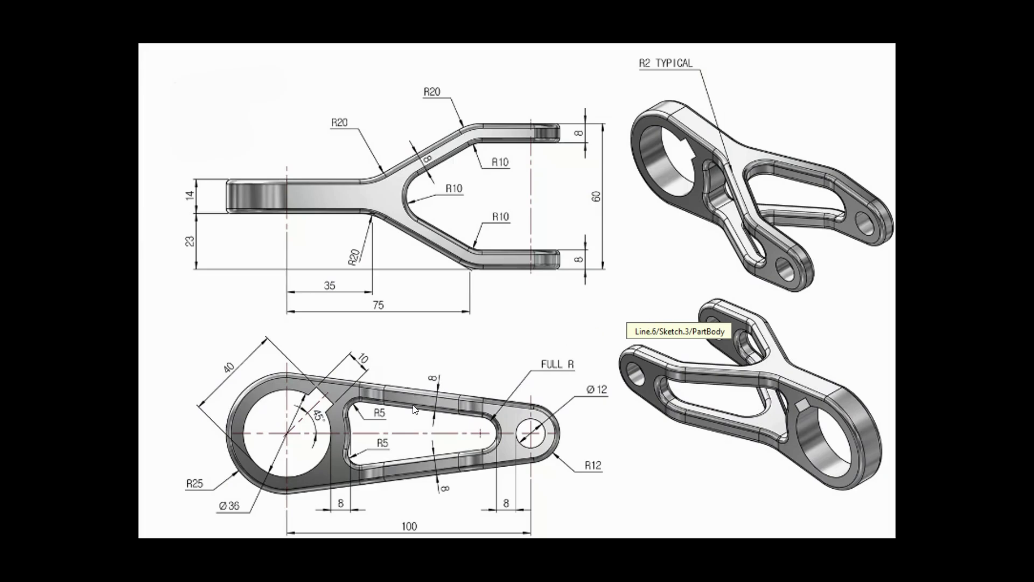
key("alt+Tab")
left_click(660, 289)
left_click(668, 309)
left_click(676, 261)
double_click(677, 258)
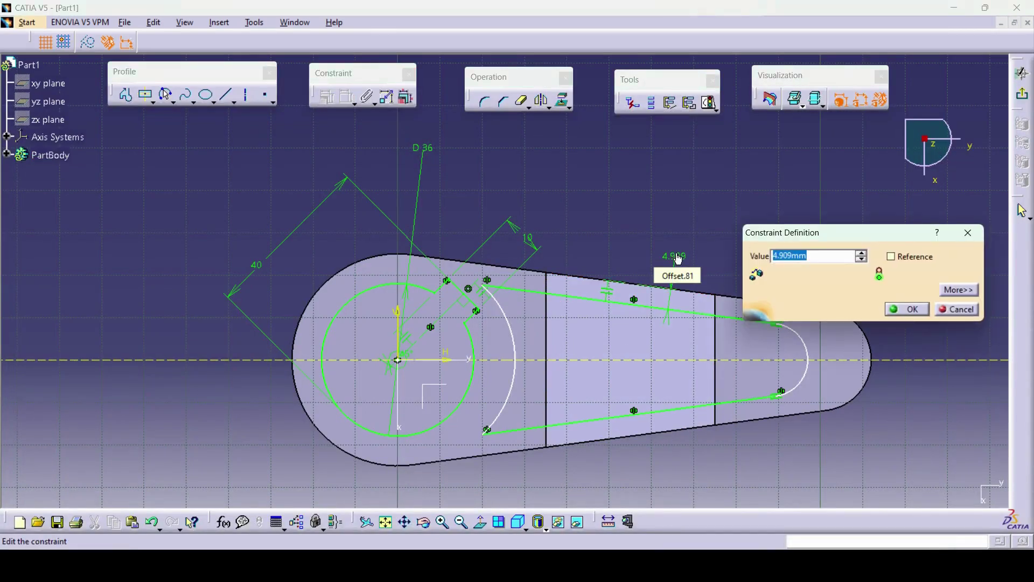
type("8")
key("Return")
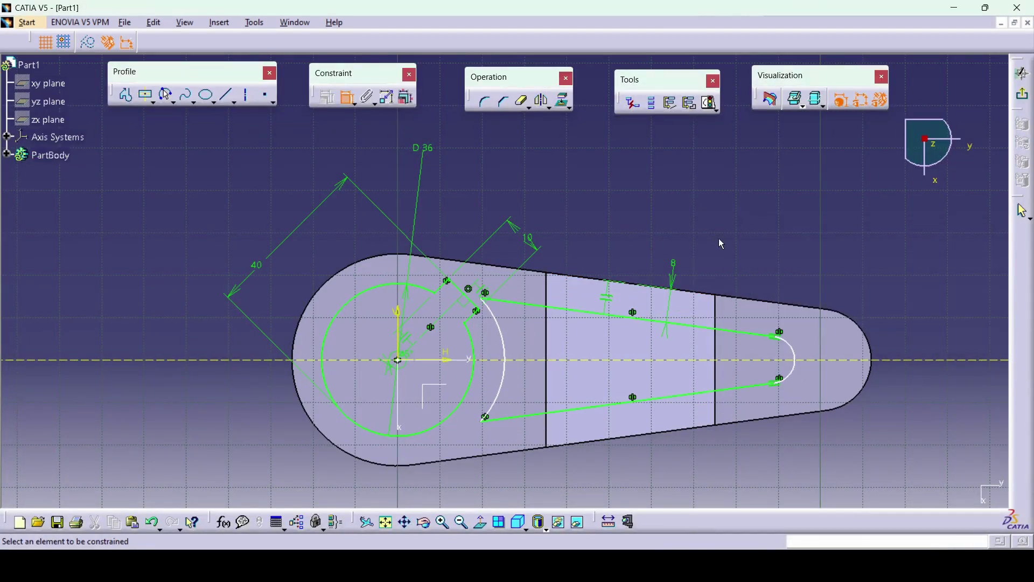
- Dimension the distance between the 36 mm circle and the cutout's adjacent arc and set it to 8 mm, per the reference drawing
key("alt+Tab")
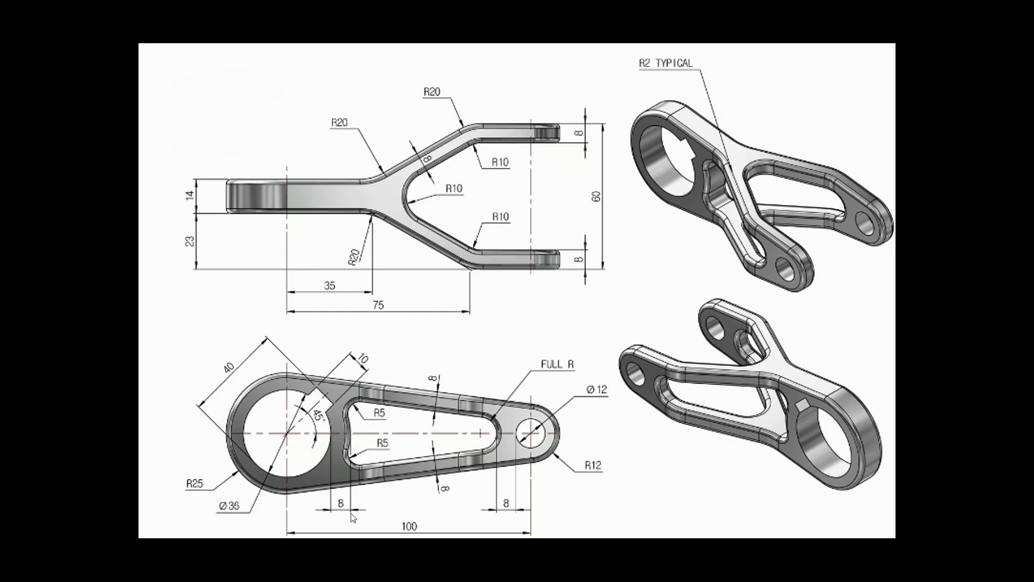
key("alt+Tab")
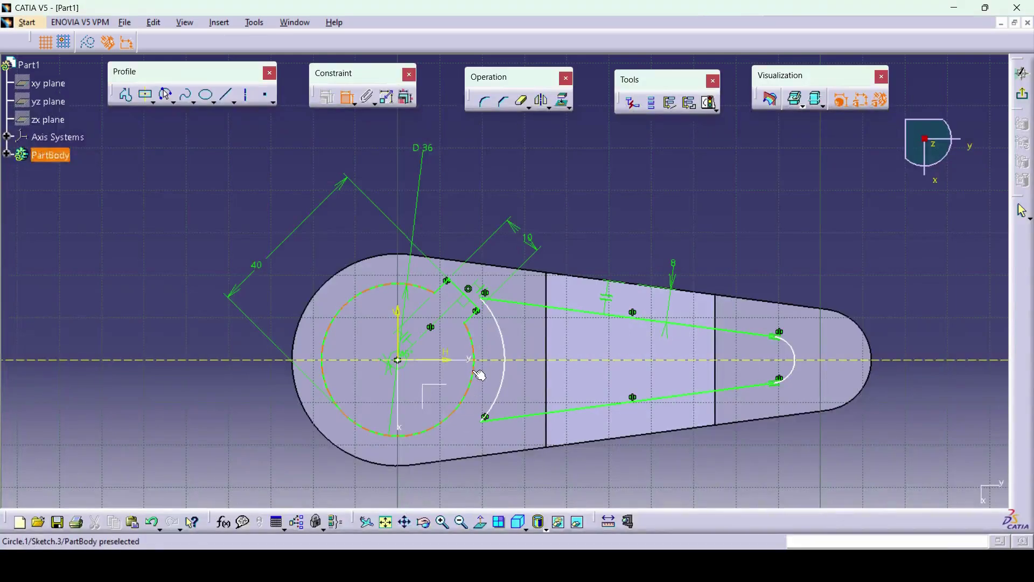
left_click(505, 363)
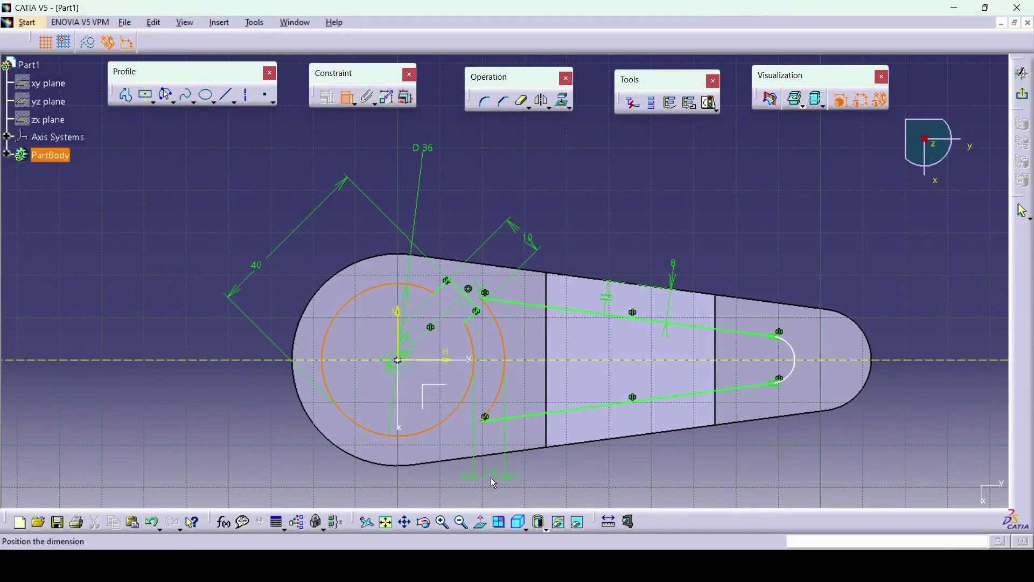
left_click(491, 479)
double_click(491, 479)
type("8")
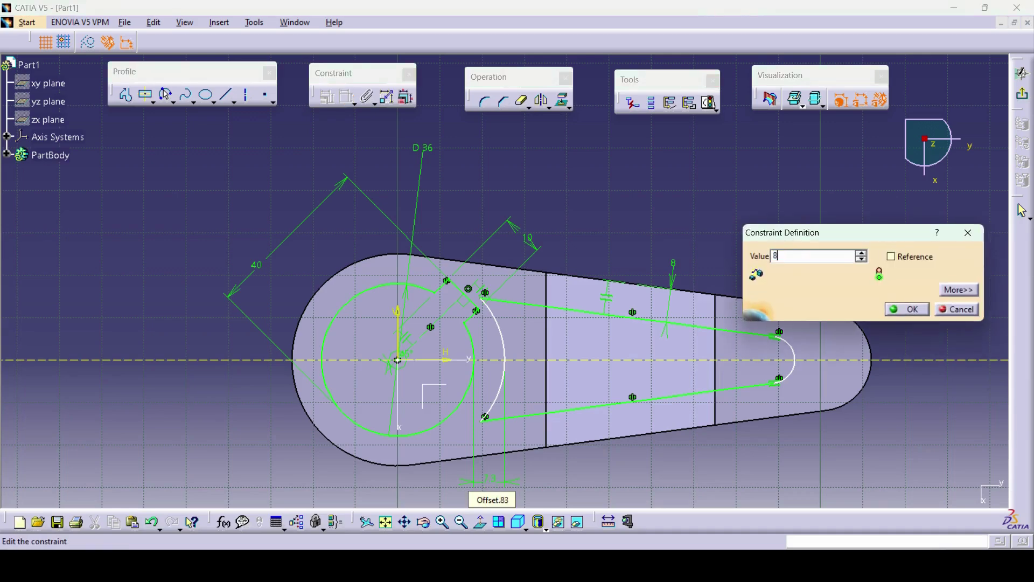
key("Return")
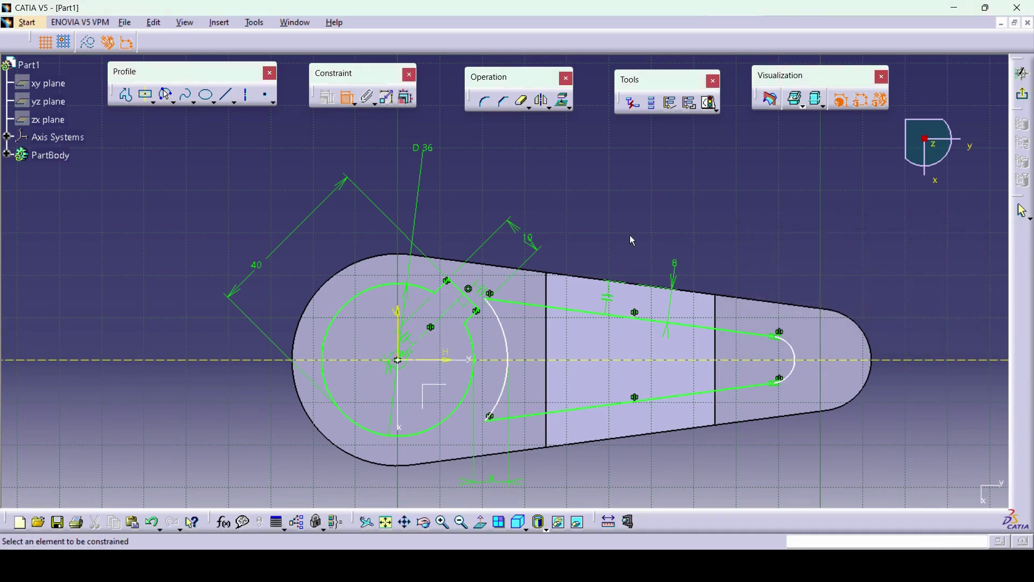
key("alt+Tab")
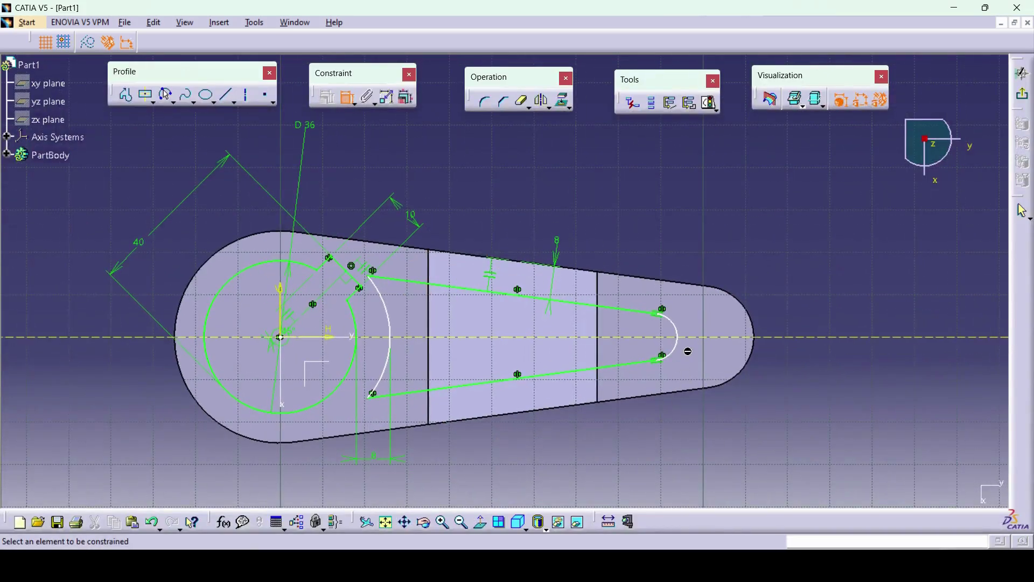
left_click(682, 346)
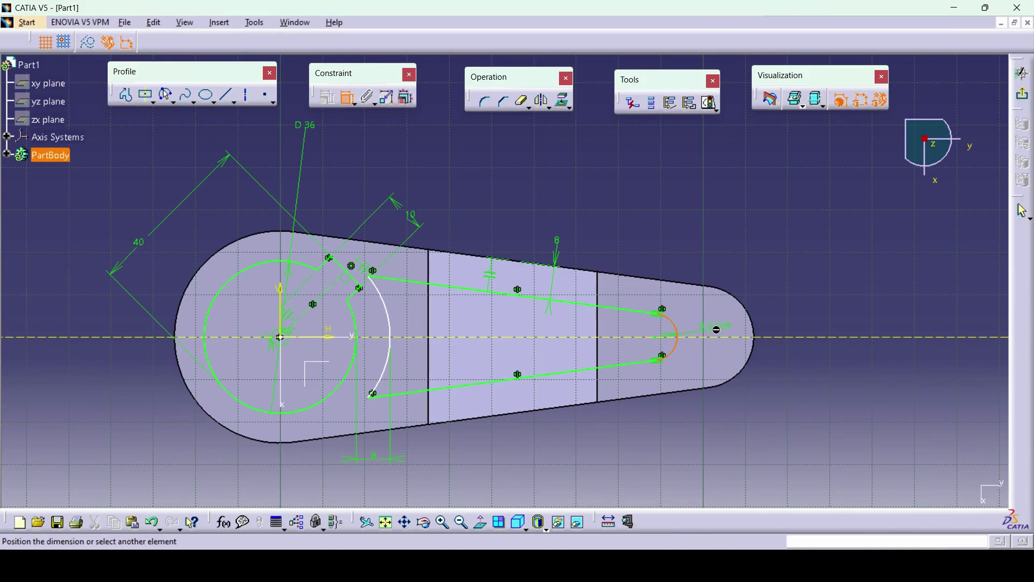
middle_click_drag(596, 437, 599, 296)
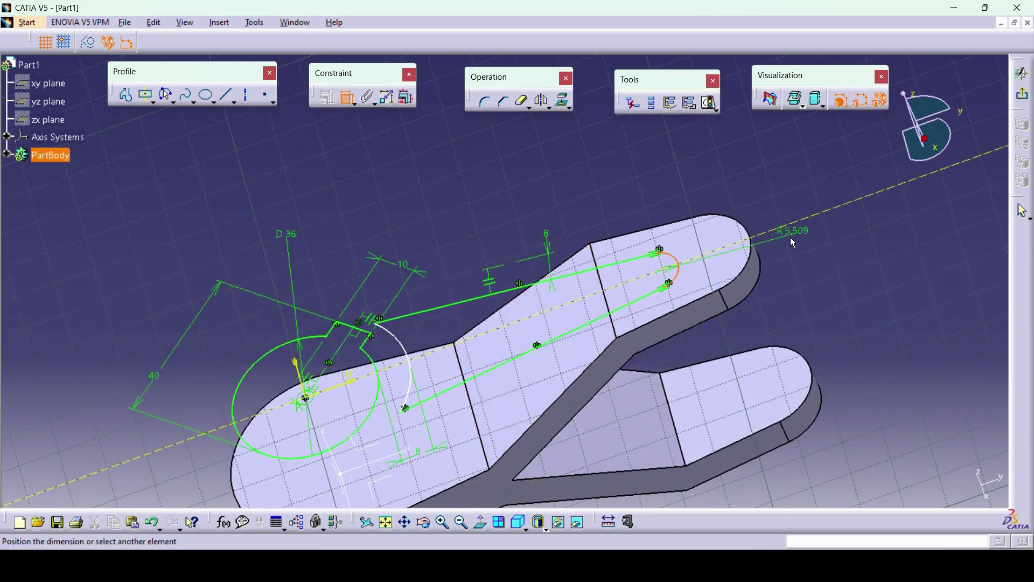
left_click(684, 214)
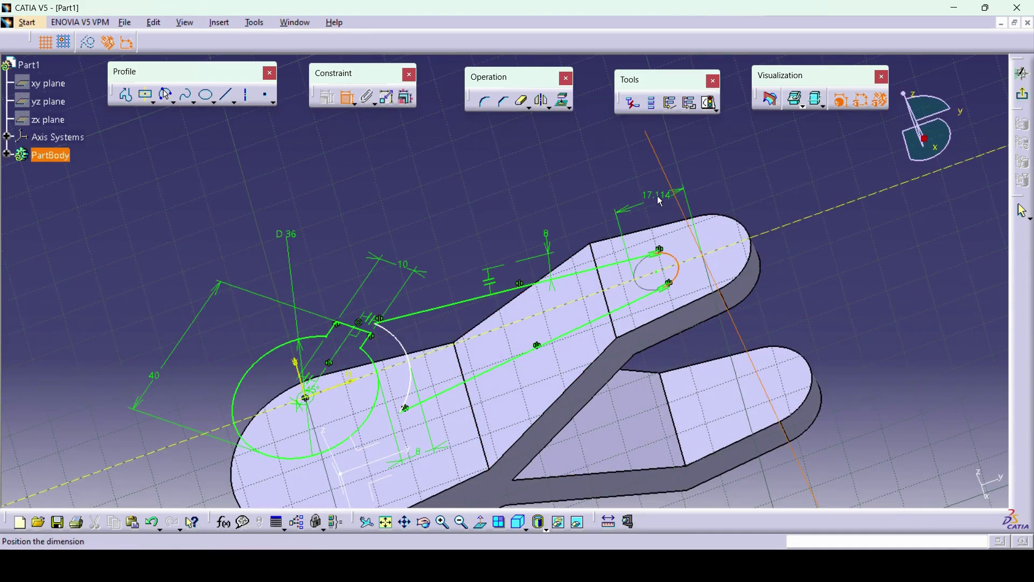
key("Escape")
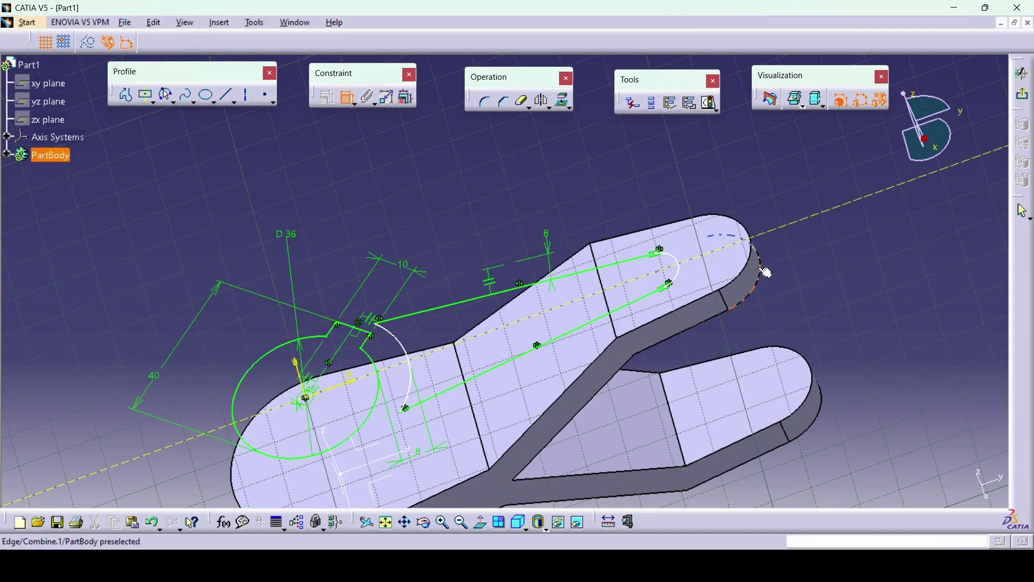
- Dimension the distance from the cutout's small-end arc to the axis of the body's small rounded end and set it to 14 mm
left_click(680, 272)
left_click(655, 192)
double_click(655, 193)
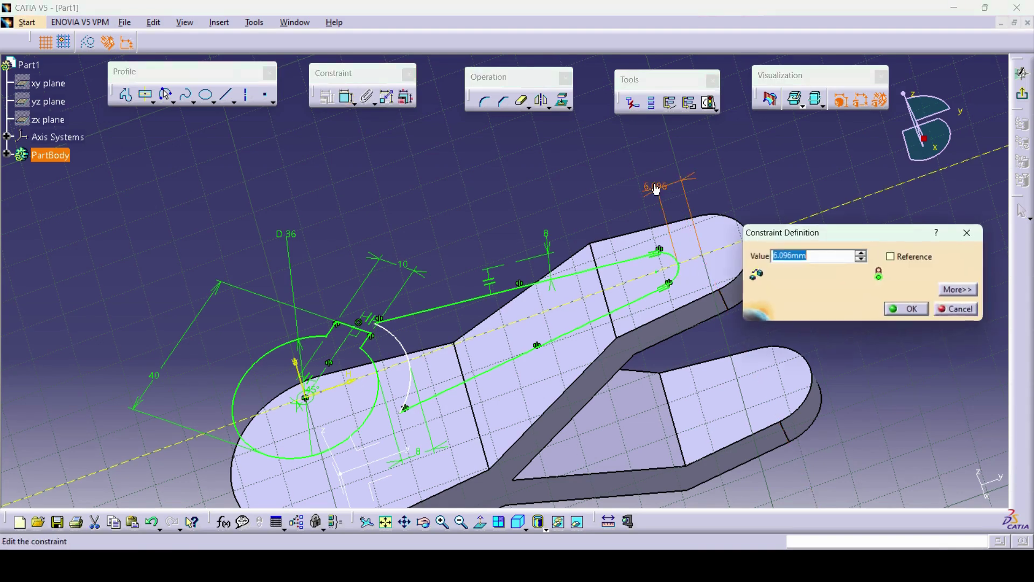
type("14")
key("Return")
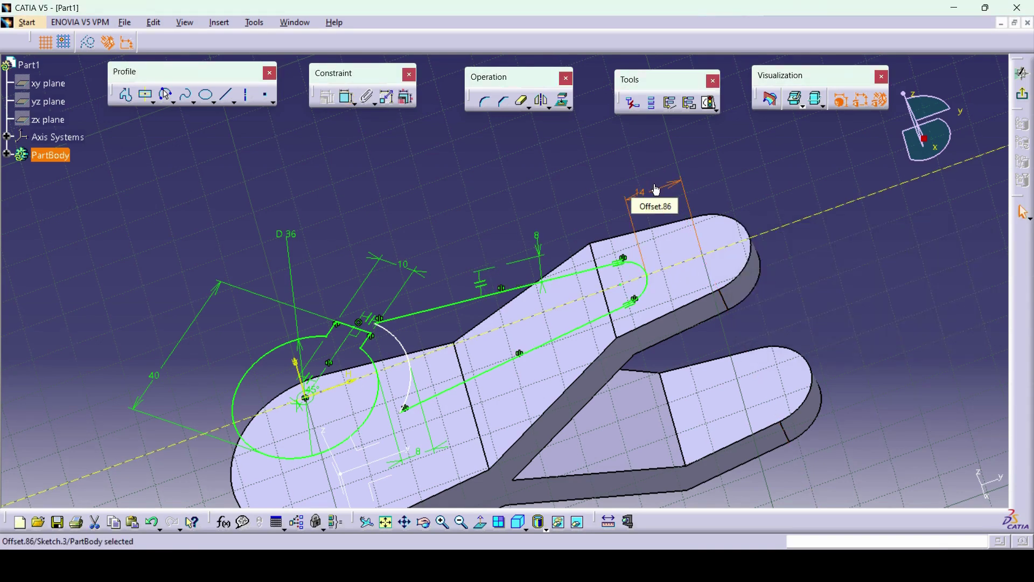
- Pull the cutout's arc beside the bore toward the small end and constrain it concentric with the 36 mm circle
left_click(480, 522)
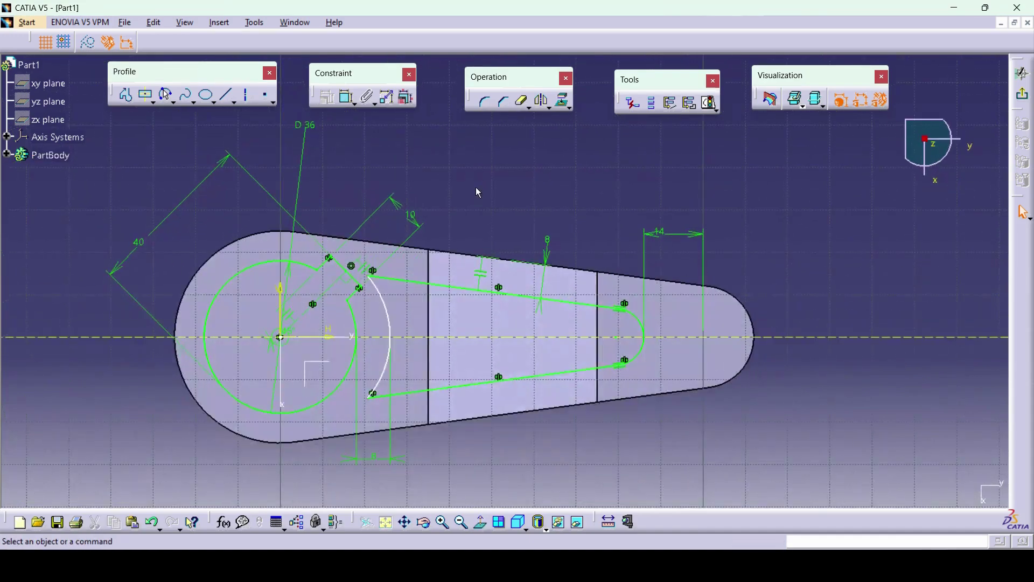
left_click_drag(389, 322, 413, 341)
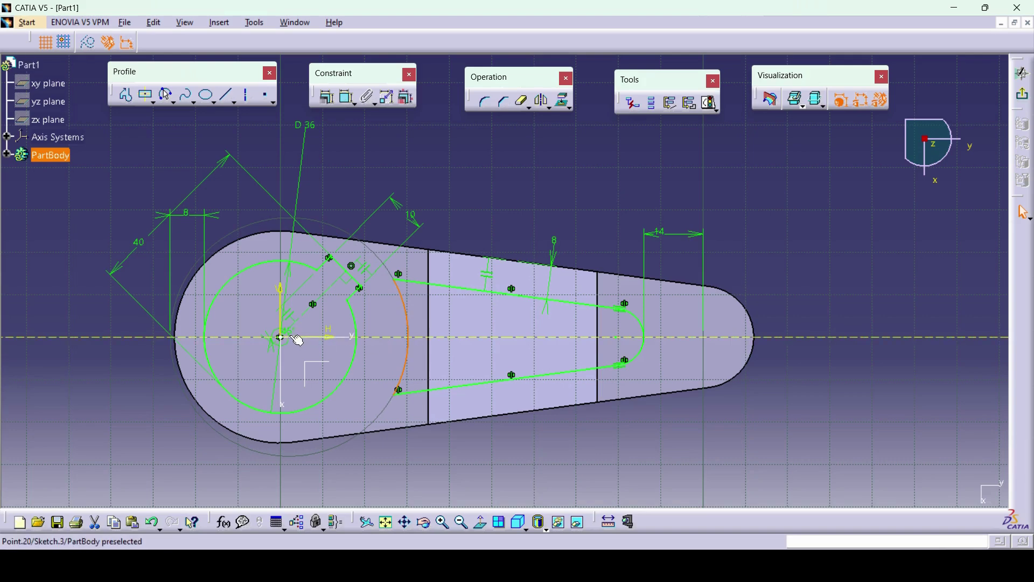
mouse_move(298, 340)
left_mouse_down()
mouse_move(328, 335)
mouse_move(310, 334)
left_mouse_up()
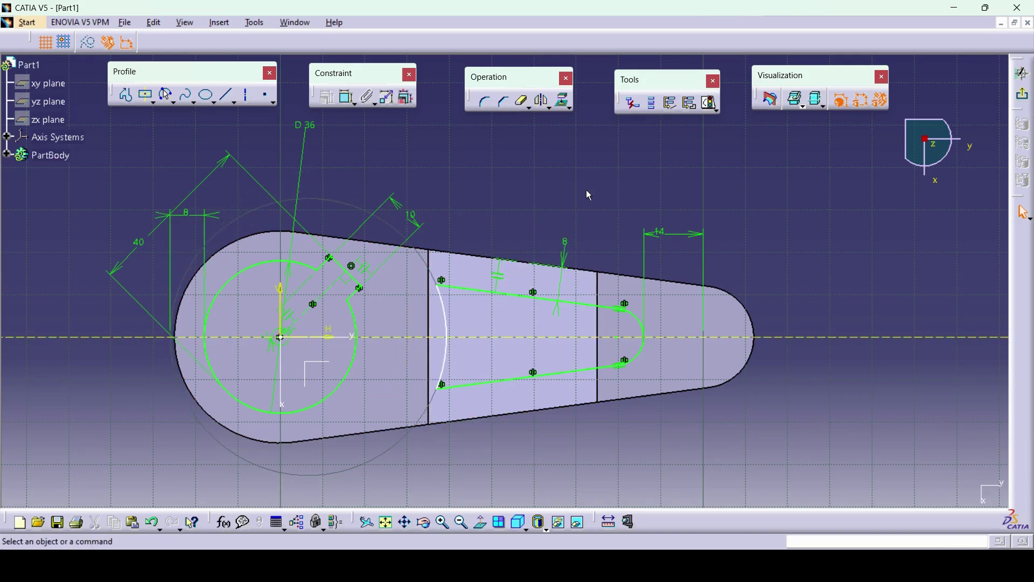
left_click(348, 98)
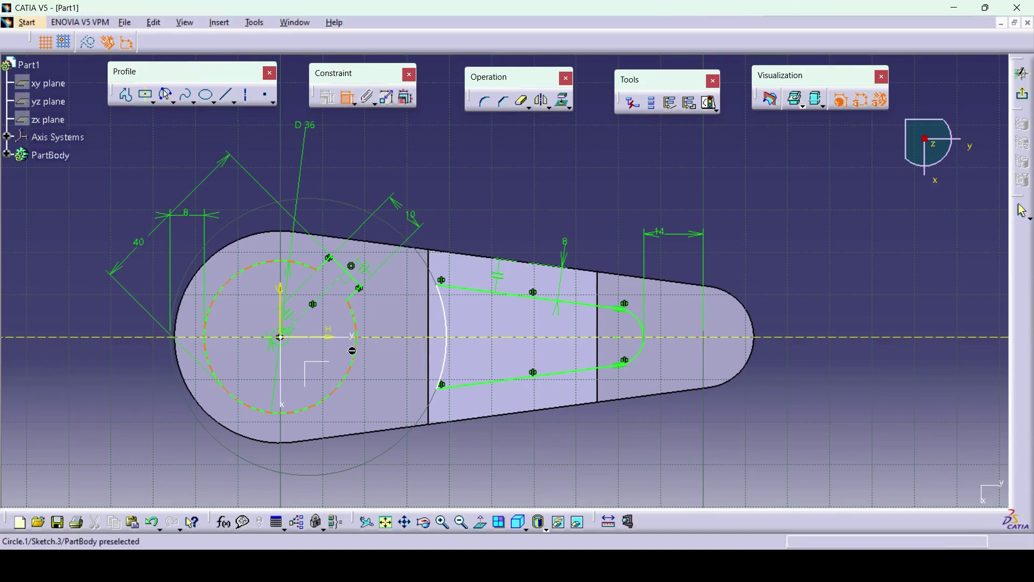
left_click(353, 346)
left_click(449, 357)
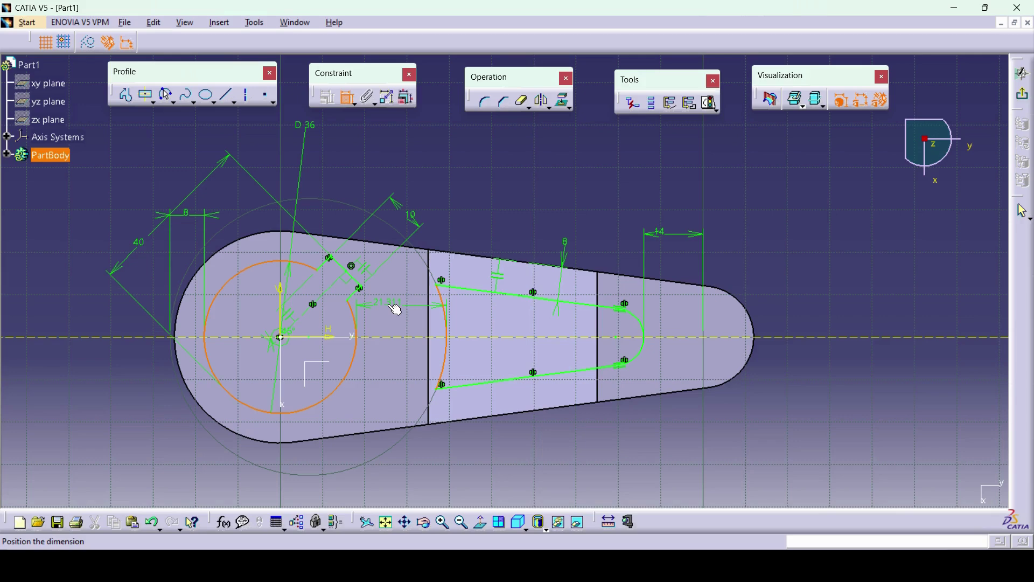
right_click(389, 305)
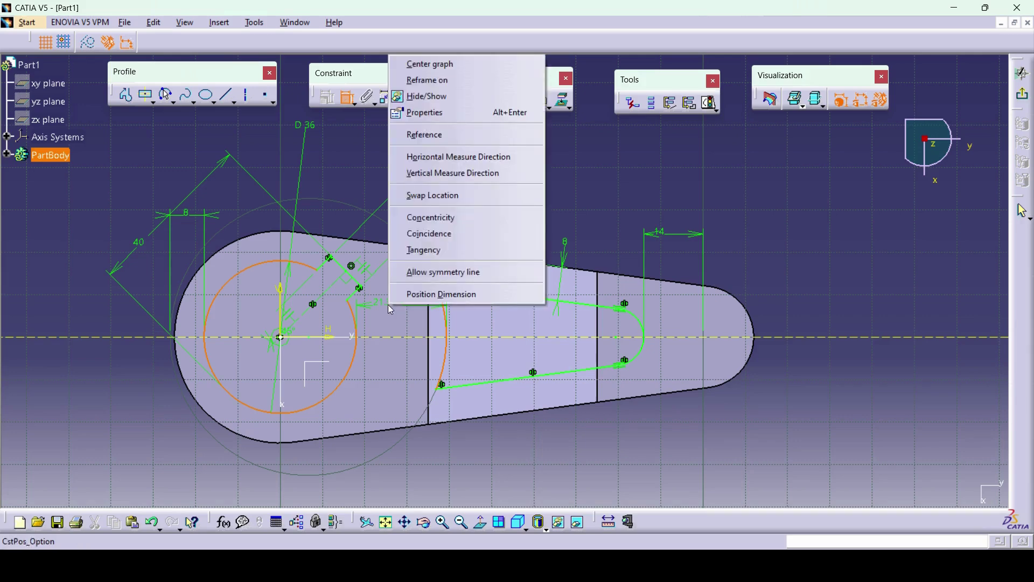
left_click(444, 220)
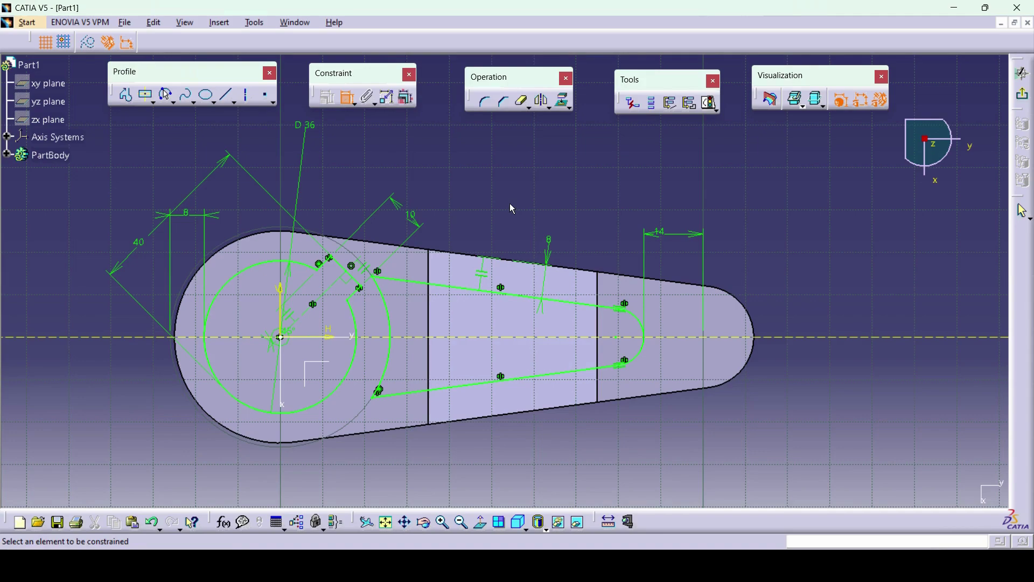
- Check the sketch's solving status and examine in the sketch analysis whether both profiles are closed
left_click(711, 103)
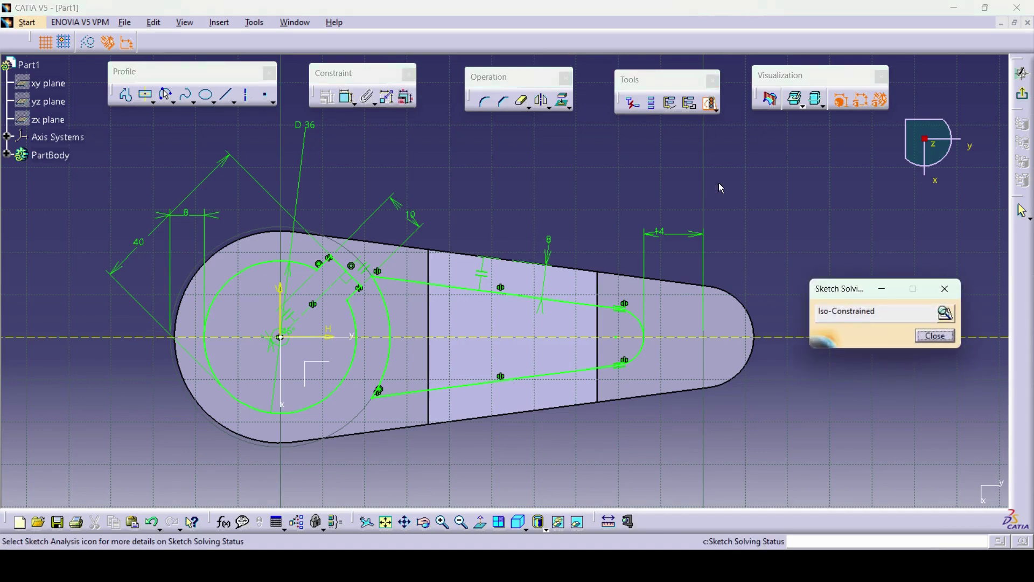
left_click(946, 314)
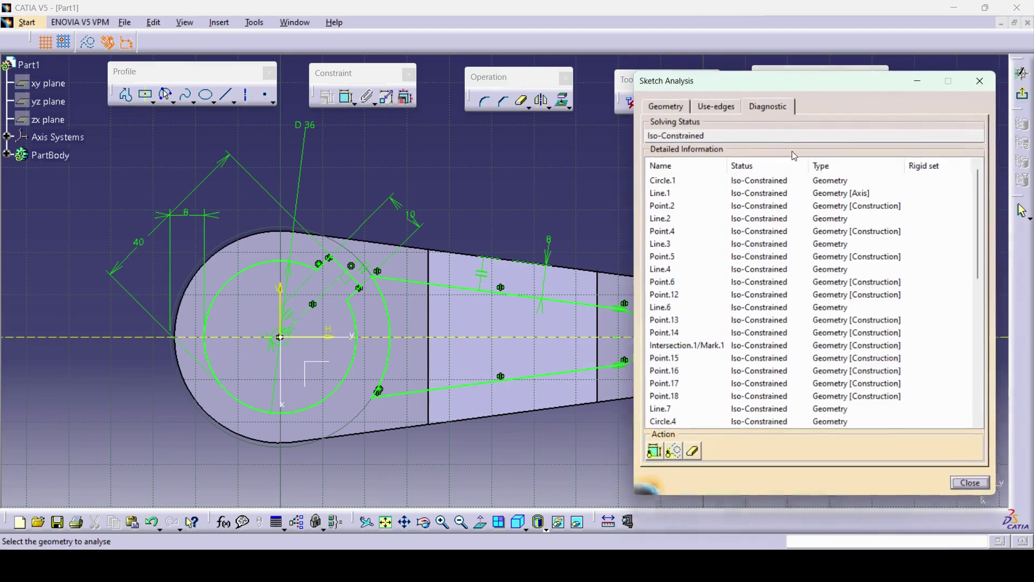
left_click(671, 105)
left_click(754, 180)
left_click(755, 193)
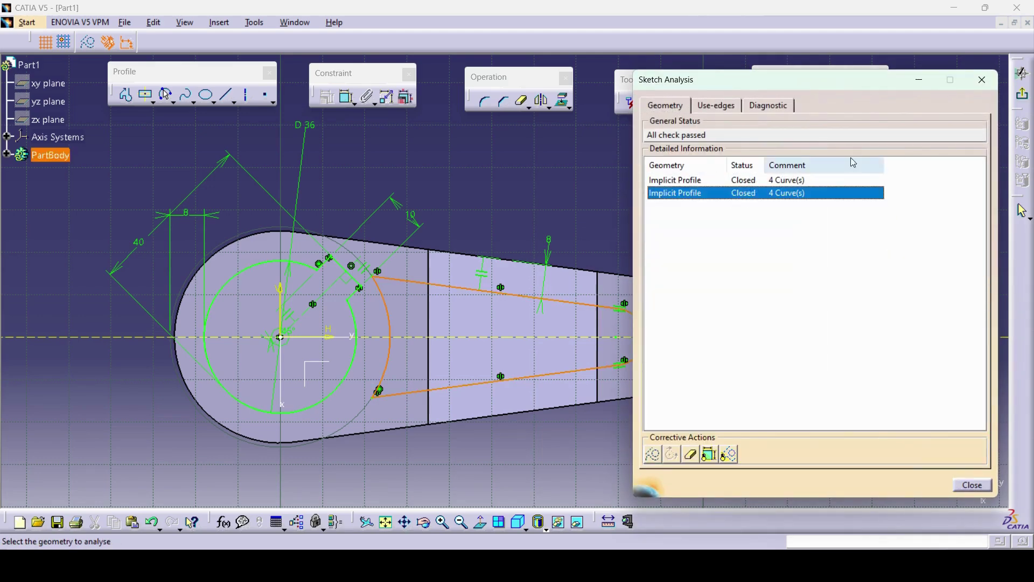
left_click(983, 80)
- Leave the sketch and pocket the notched bore and tapered cutout through the body with the Up to next limit
left_click(1023, 73)
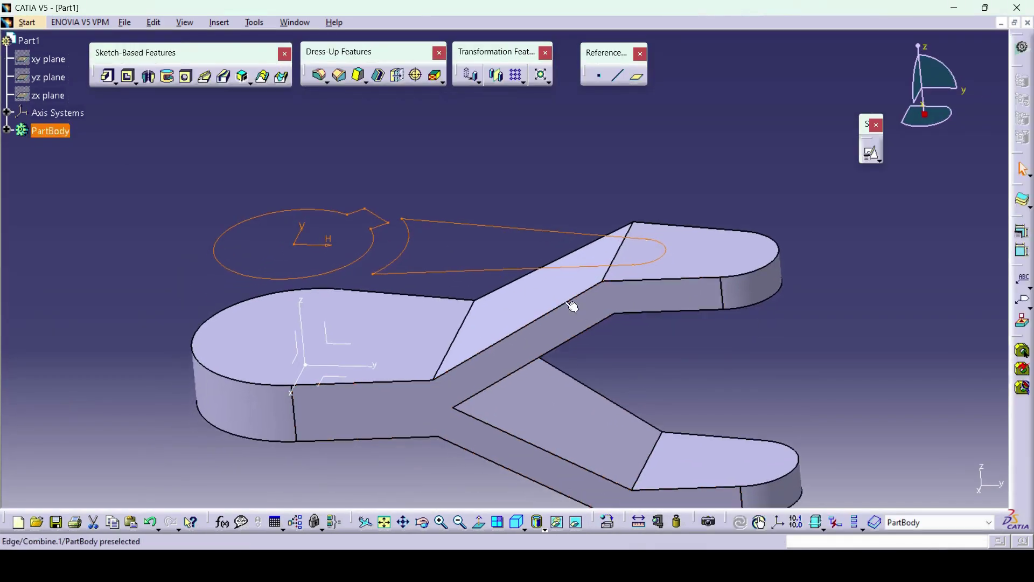
left_click(128, 76)
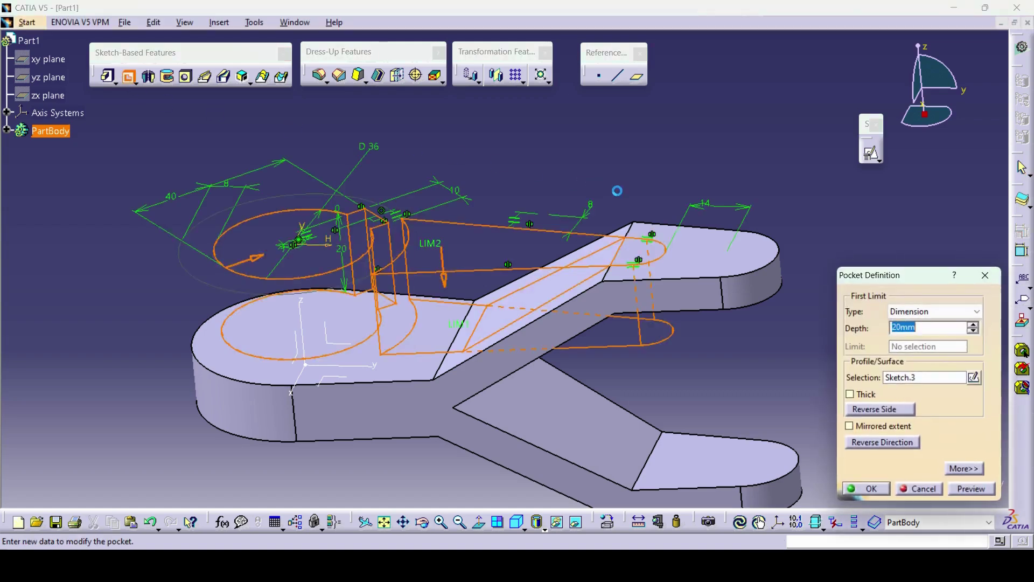
left_click(913, 316)
left_click(916, 328)
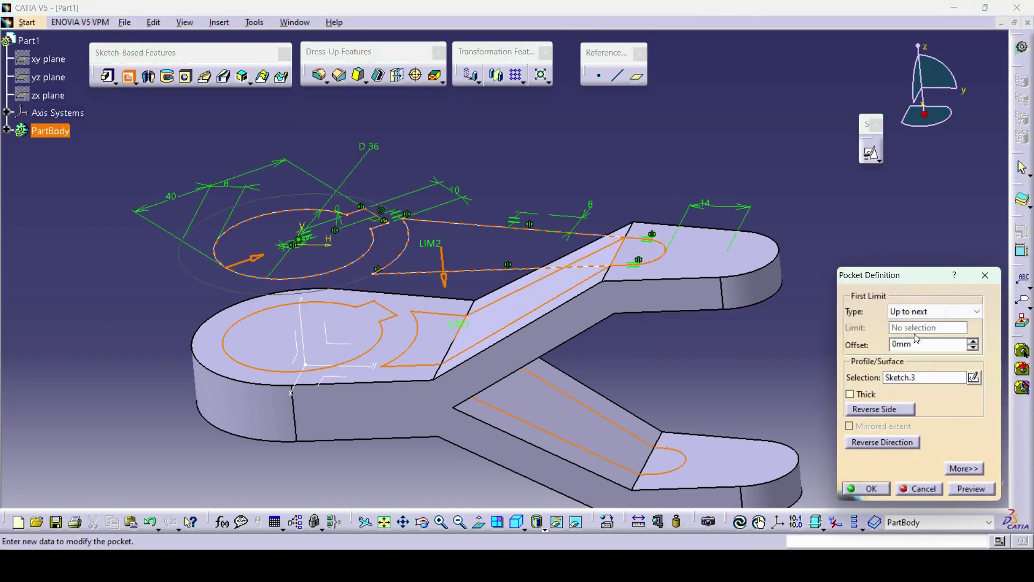
left_click(867, 488)
middle_click_drag(794, 375, 614, 193)
- Check the reference drawing, start an edge fillet and select the four bend edges on the upper arm's outer face
key("alt+Tab")
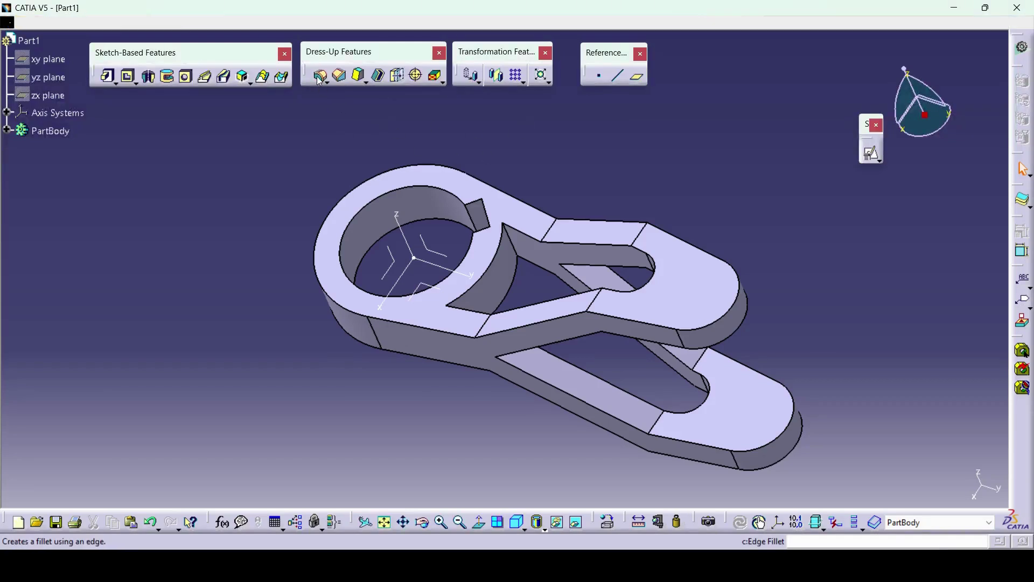
left_click(320, 75)
middle_click_drag(529, 196, 558, 217)
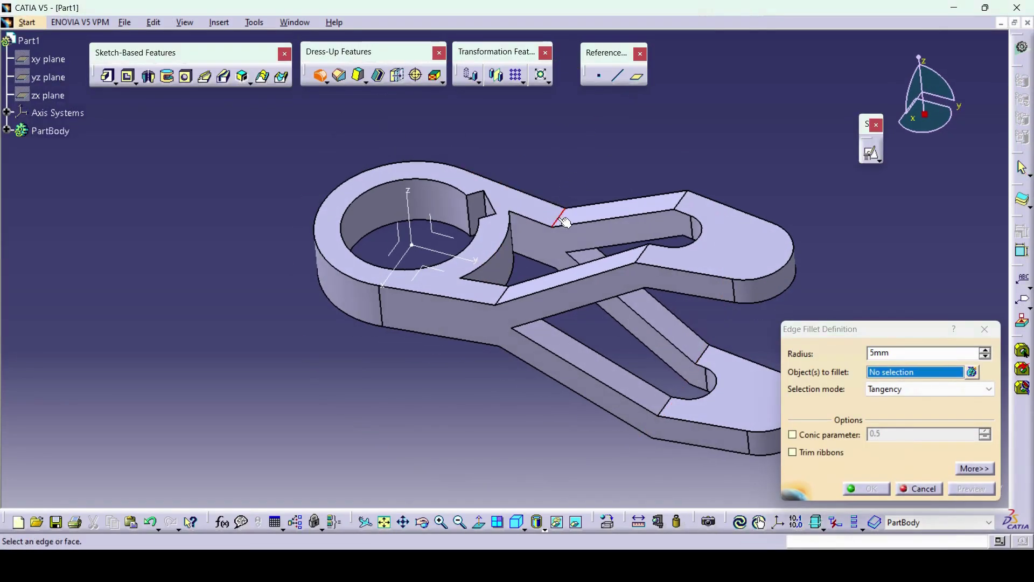
left_click(557, 215)
left_click(503, 296)
left_click(681, 202)
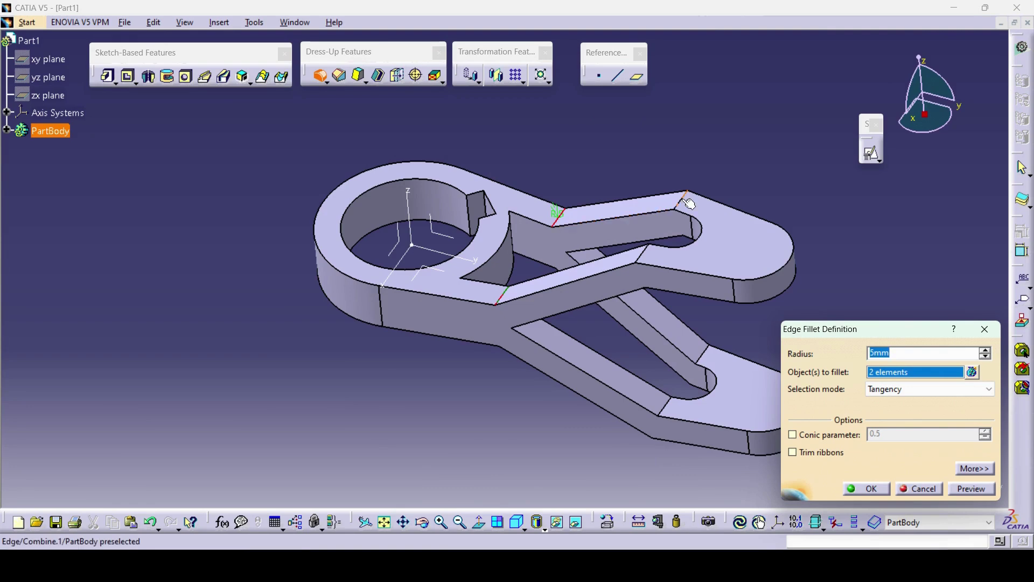
left_click(651, 255)
- Add the four bend edges on the lower arm's outer face and fillet all selected edges with a 20 mm radius
middle_click_drag(557, 362, 584, 293)
left_click(558, 272)
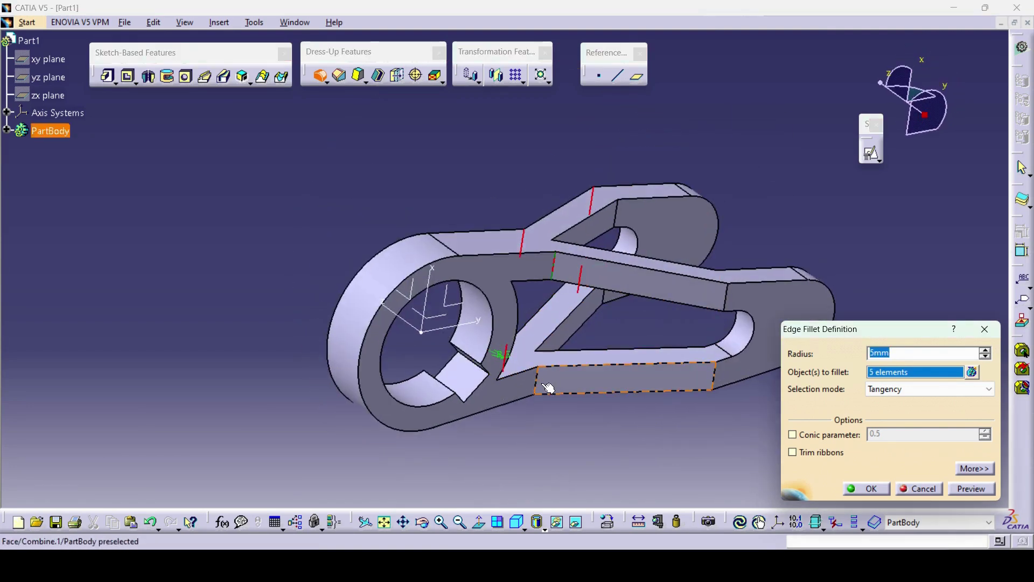
left_click(540, 384)
left_click(716, 384)
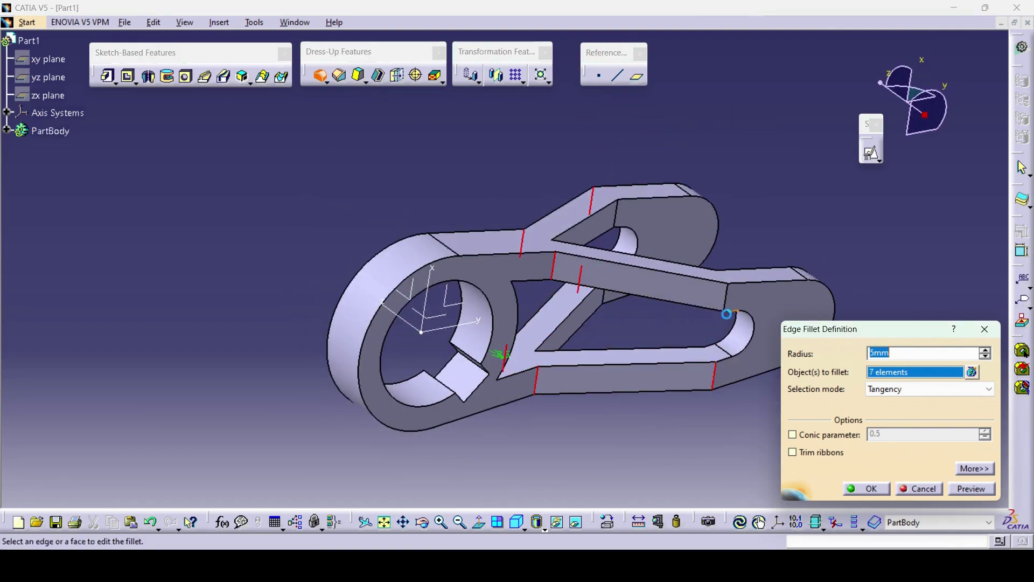
left_click(730, 302)
middle_click_drag(760, 179, 592, 264)
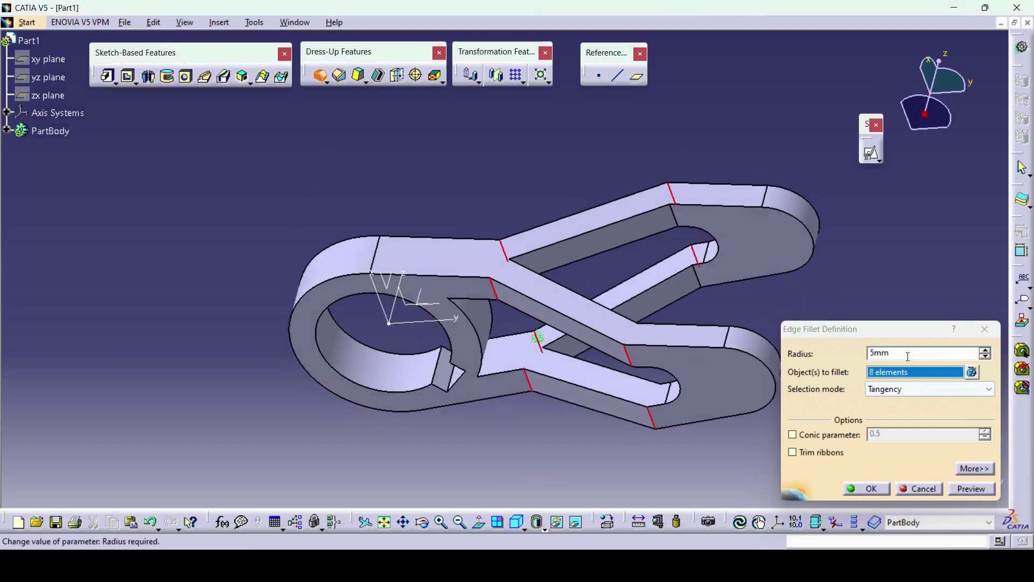
type("3")
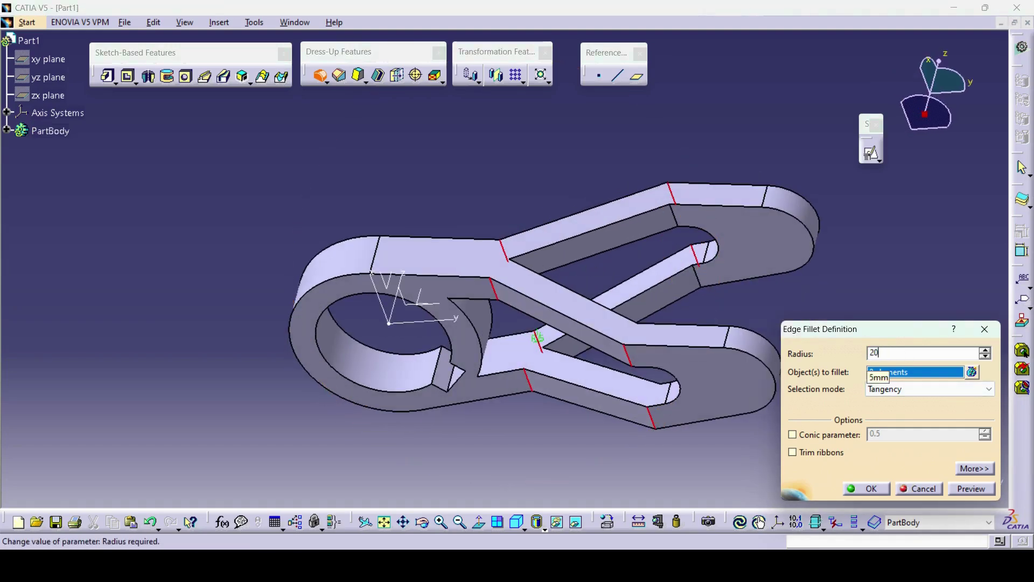
key("Return")
- Fillet the four inner bend edges of the two arms and the two edges at the fork's crotch with a 10 mm radius
mouse_move(681, 225)
middle_mouse_down()
mouse_move(453, 129)
mouse_move(448, 392)
mouse_move(436, 393)
middle_mouse_up()
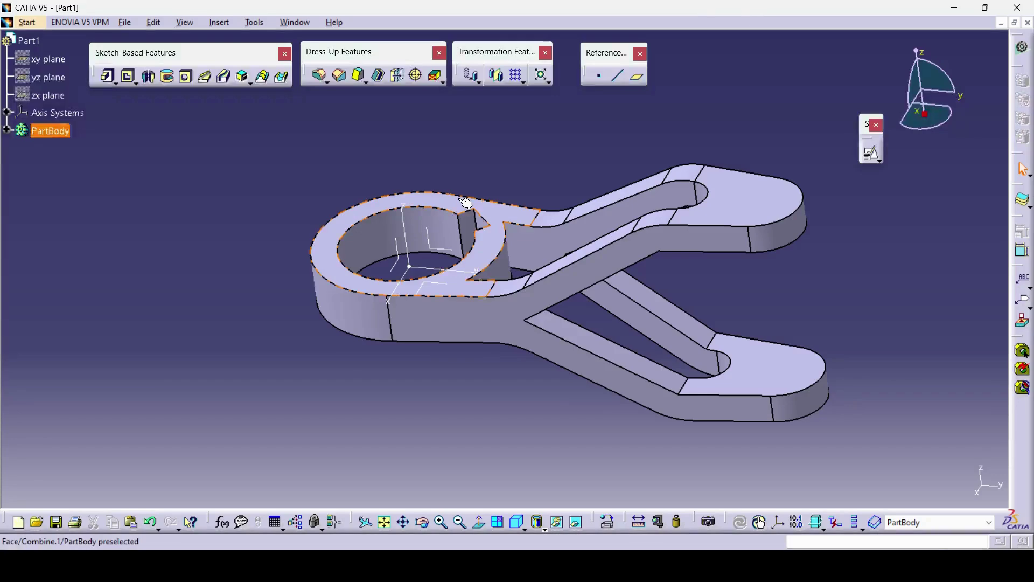
left_click(320, 75)
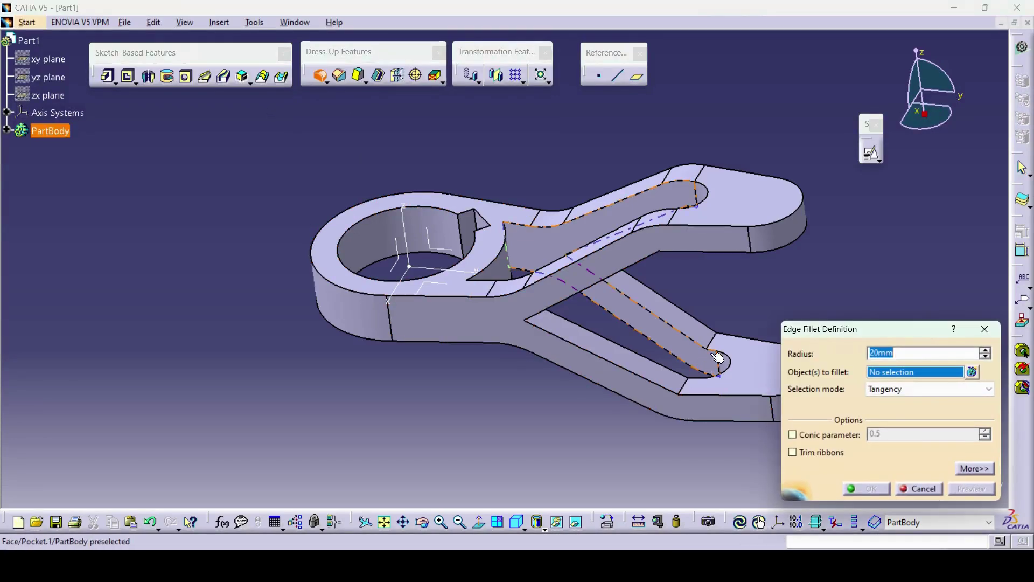
left_click(687, 392)
left_click(686, 391)
middle_click_drag(686, 391, 563, 109)
left_click(563, 109)
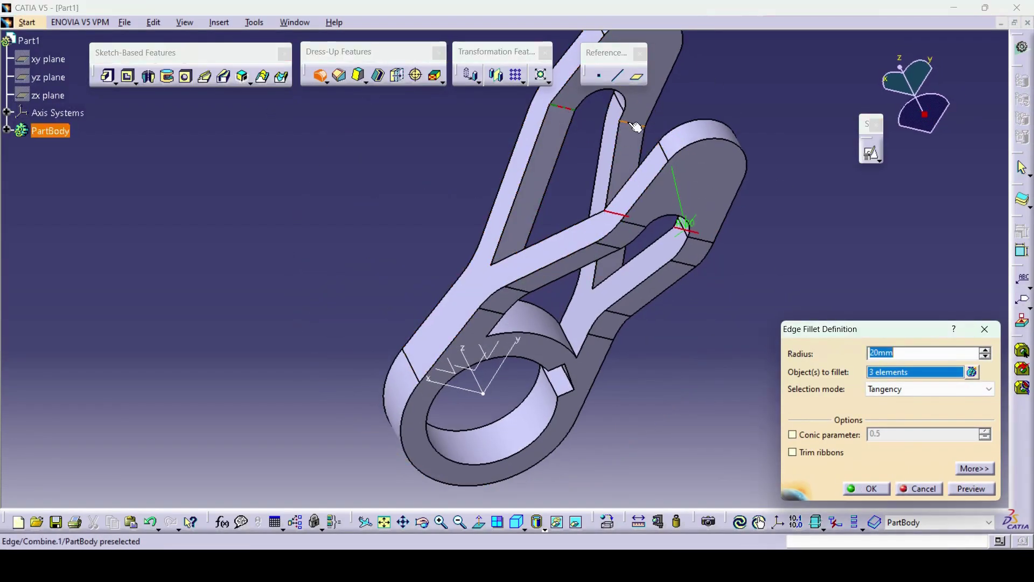
middle_click_drag(637, 126, 519, 388)
left_click(516, 383)
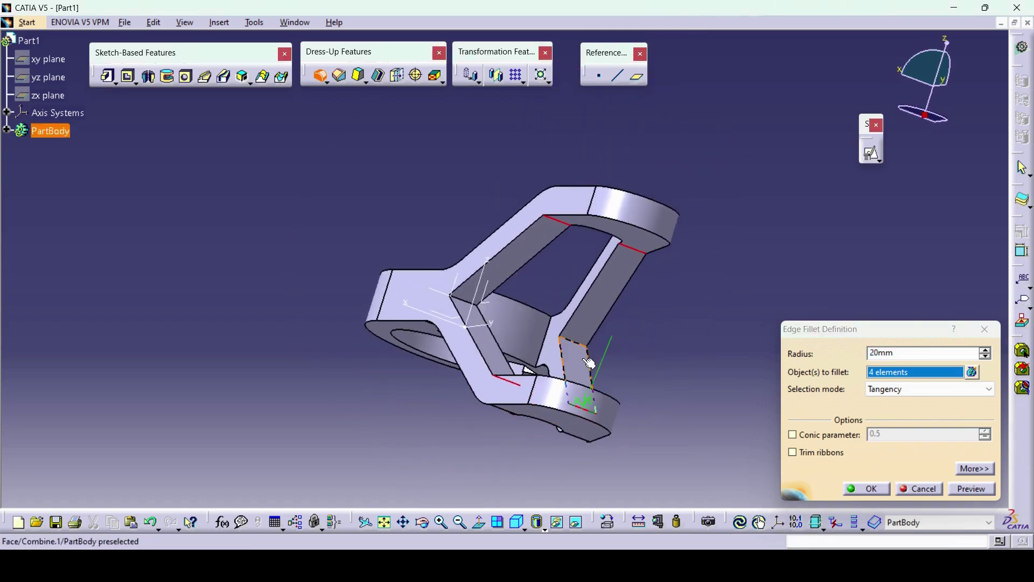
left_click(585, 348)
left_click(469, 303)
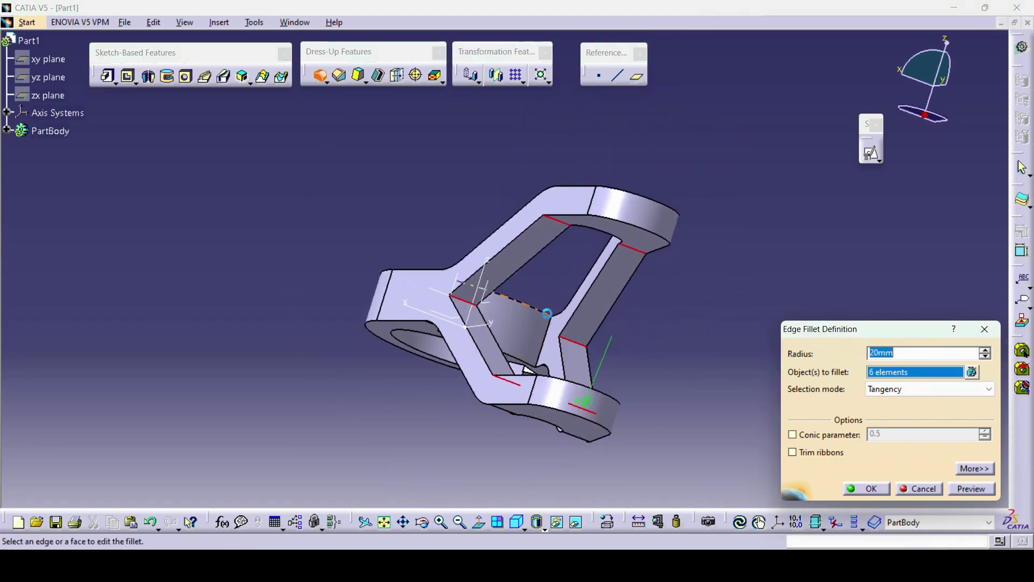
type("10mm")
key("Return")
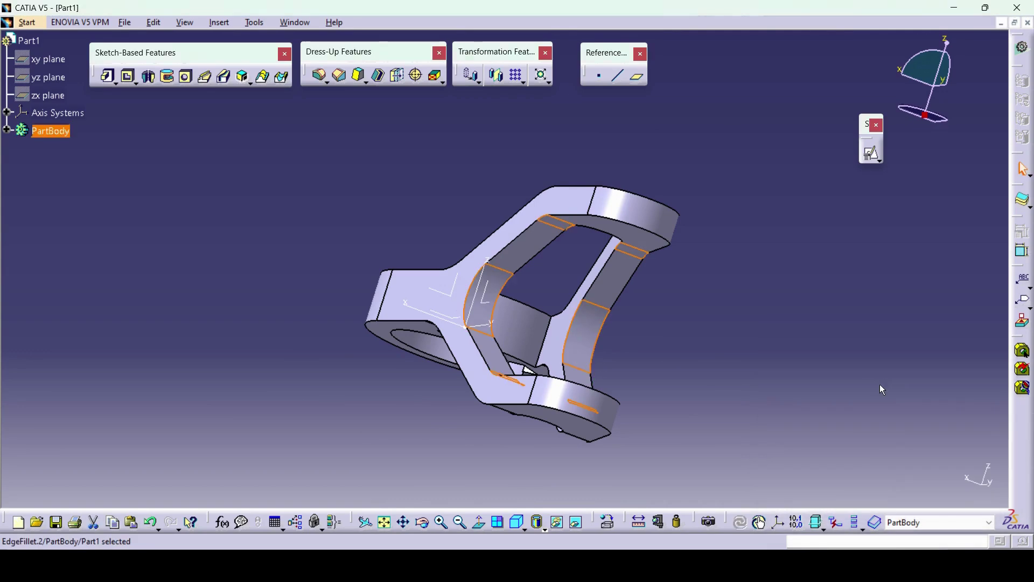
- Check the reference drawing and fillet the cutout's two corner edges beside the bore with a 5 mm radius
left_click(518, 522)
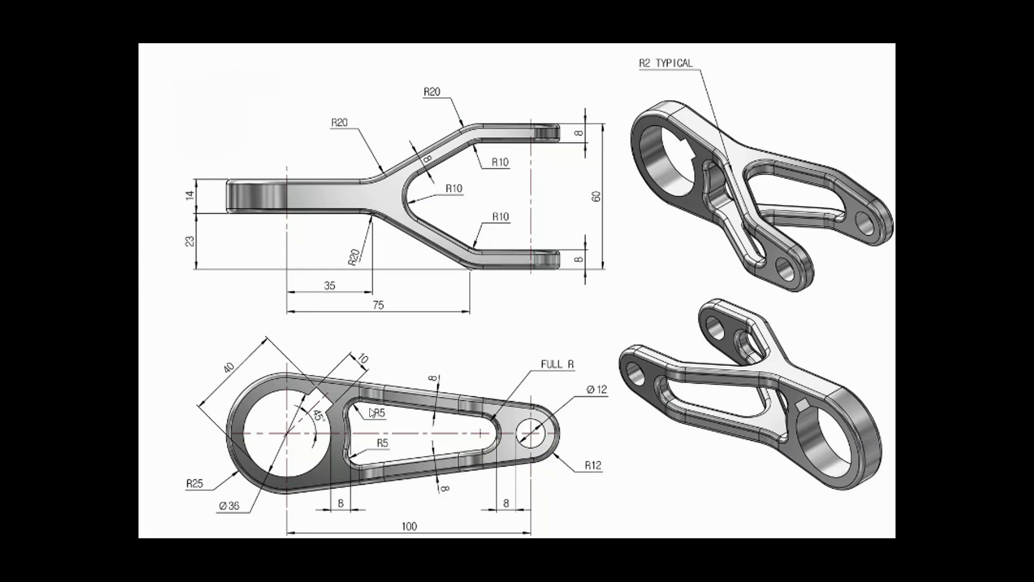
key("alt+Tab")
left_click(320, 75)
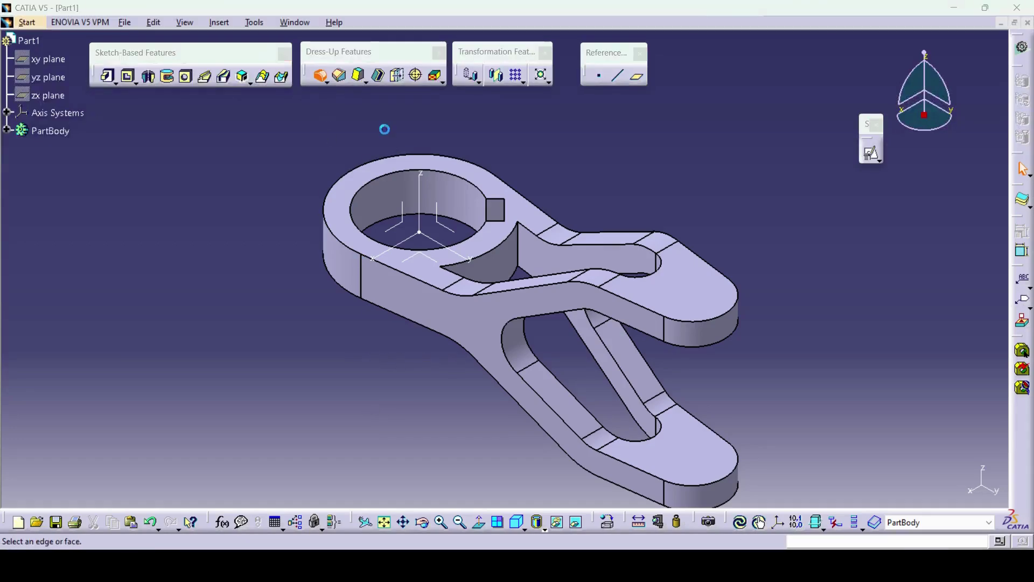
left_click(526, 255)
middle_click_drag(526, 255, 500, 272)
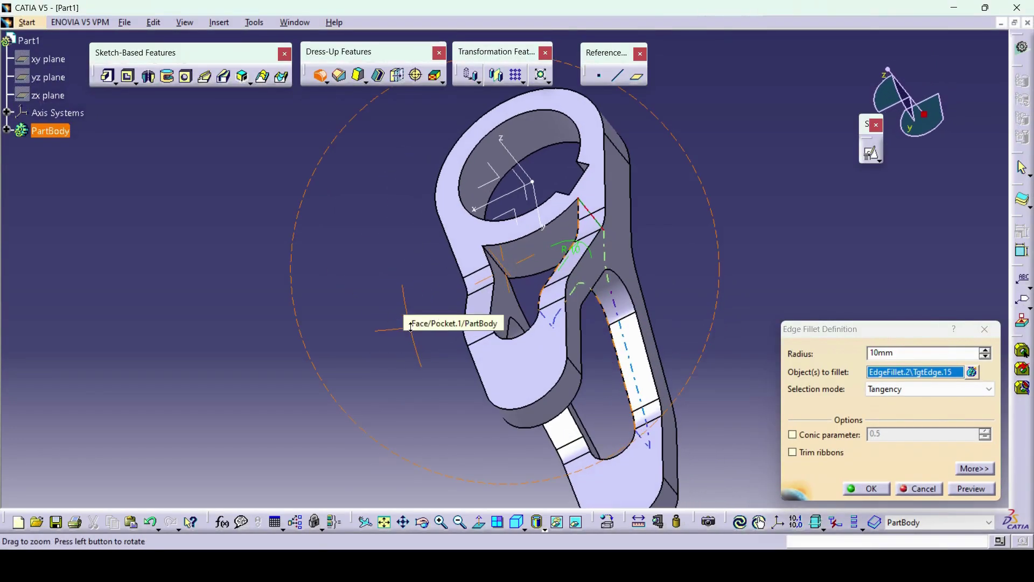
left_click(502, 269)
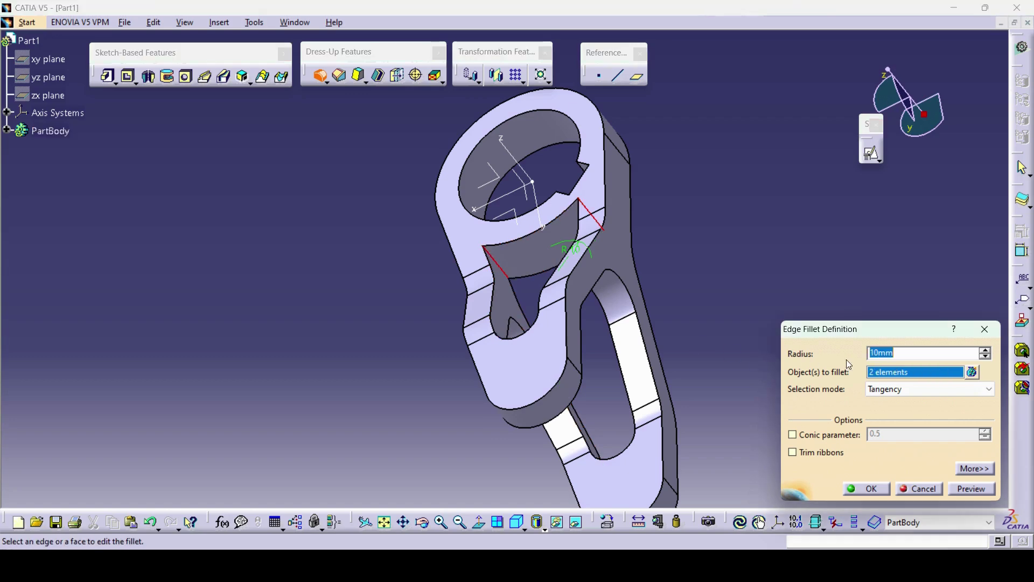
key("Return")
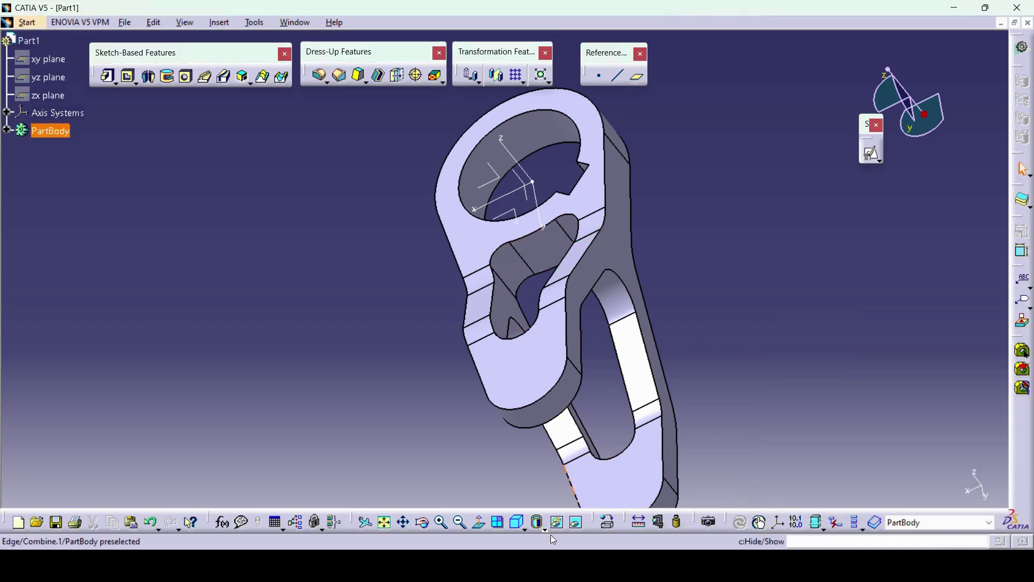
- Start an edge fillet and select the body's upper and lower outer outlines and the upper arm's cutout outline
mouse_move(377, 323)
middle_mouse_down()
mouse_move(342, 342)
mouse_move(404, 358)
middle_mouse_up()
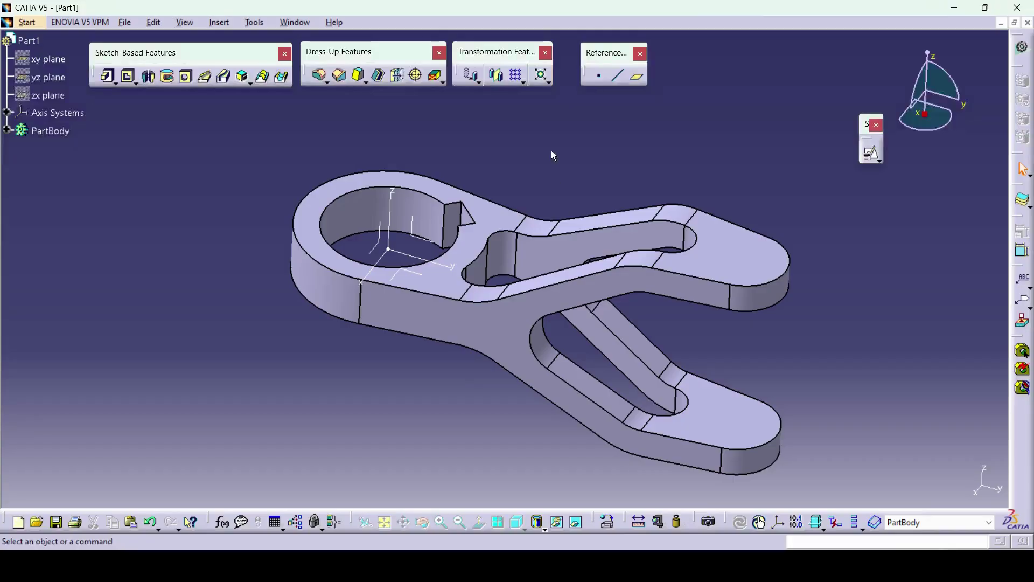
left_click(320, 76)
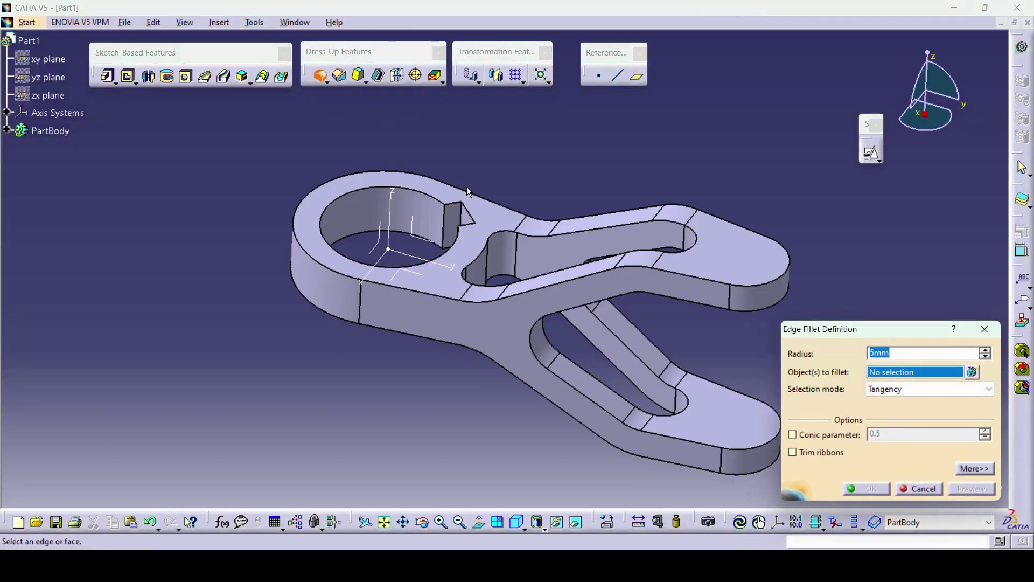
left_click(477, 202)
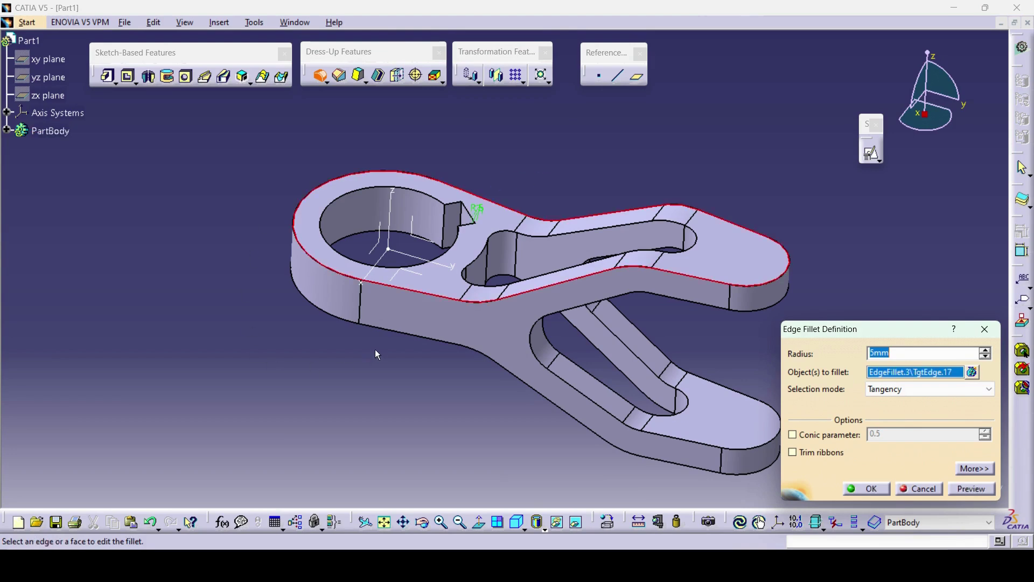
left_click(391, 335)
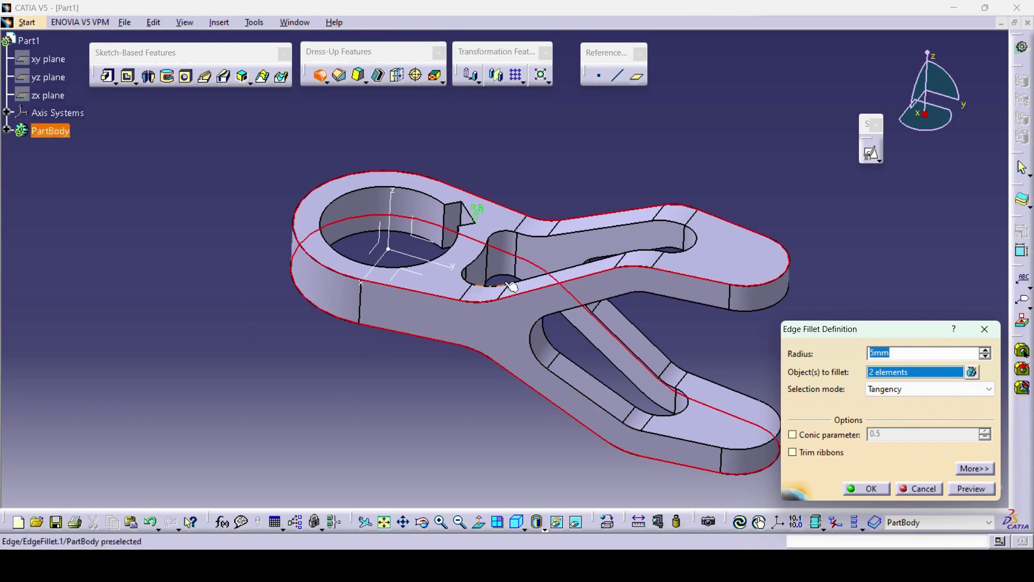
left_click(540, 239)
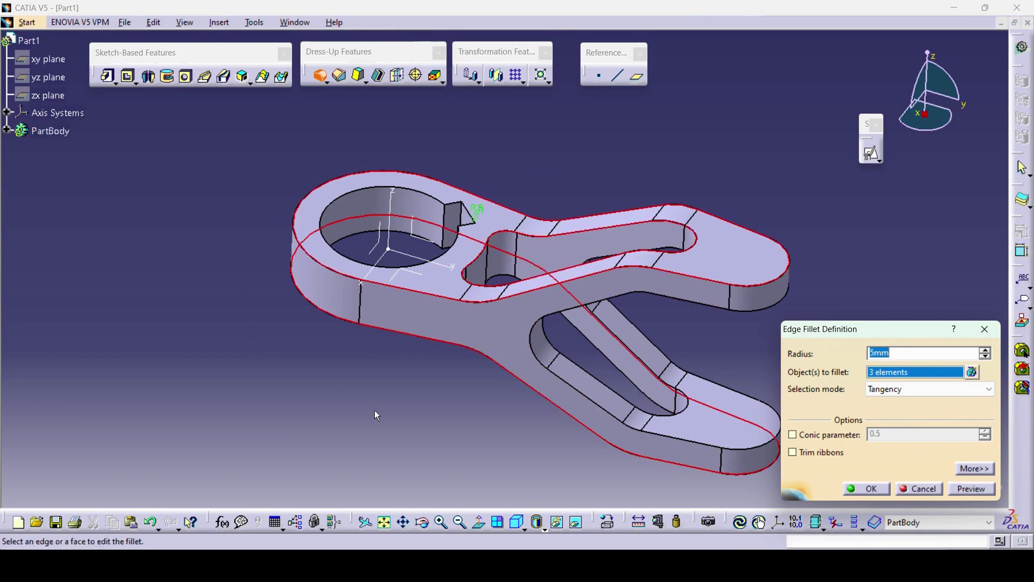
- Add the remaining outline and cutout edge loops of the arms and apply the fillet with the drawing's typical 2 mm radius
middle_click_drag(694, 341, 454, 296)
left_click(624, 379)
left_click(454, 295)
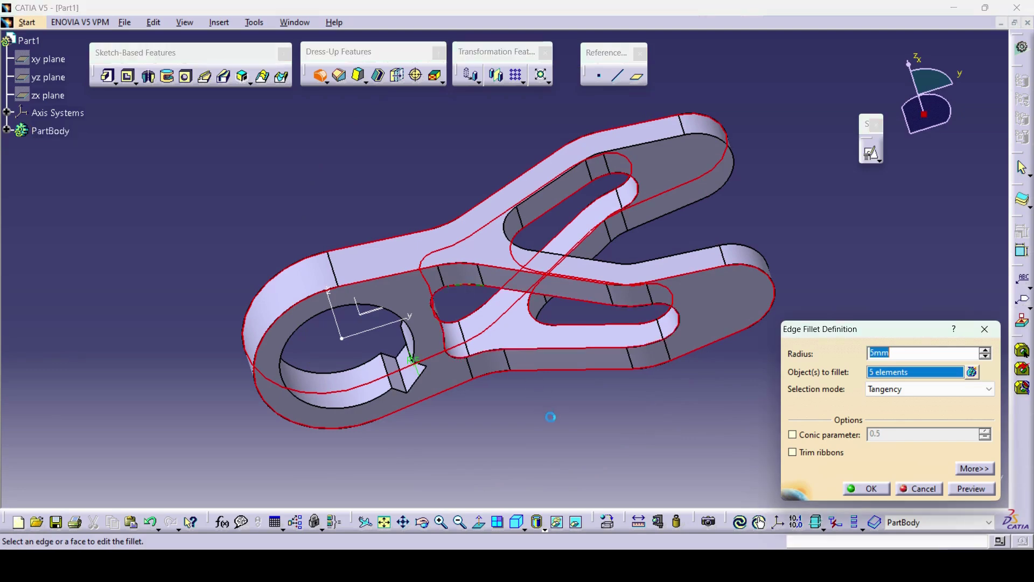
middle_click_drag(539, 302, 413, 397)
left_click(448, 311)
middle_click_drag(450, 312, 542, 416)
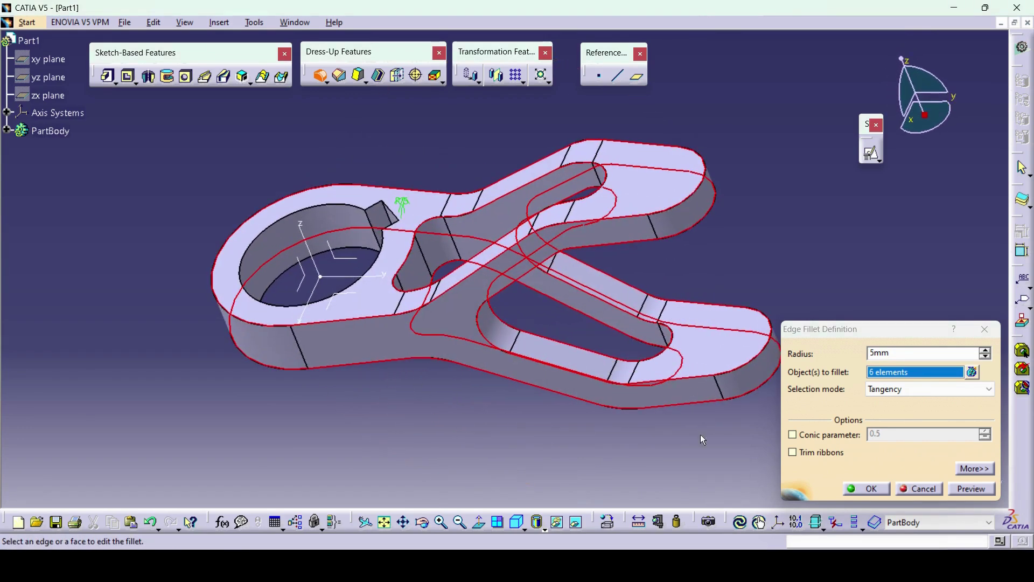
double_click(896, 353)
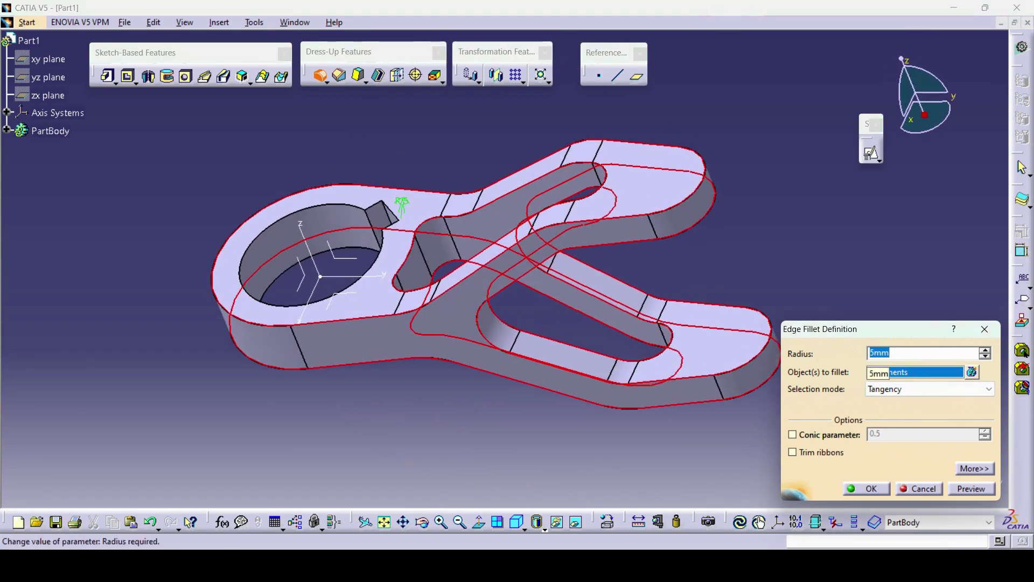
key("Return")
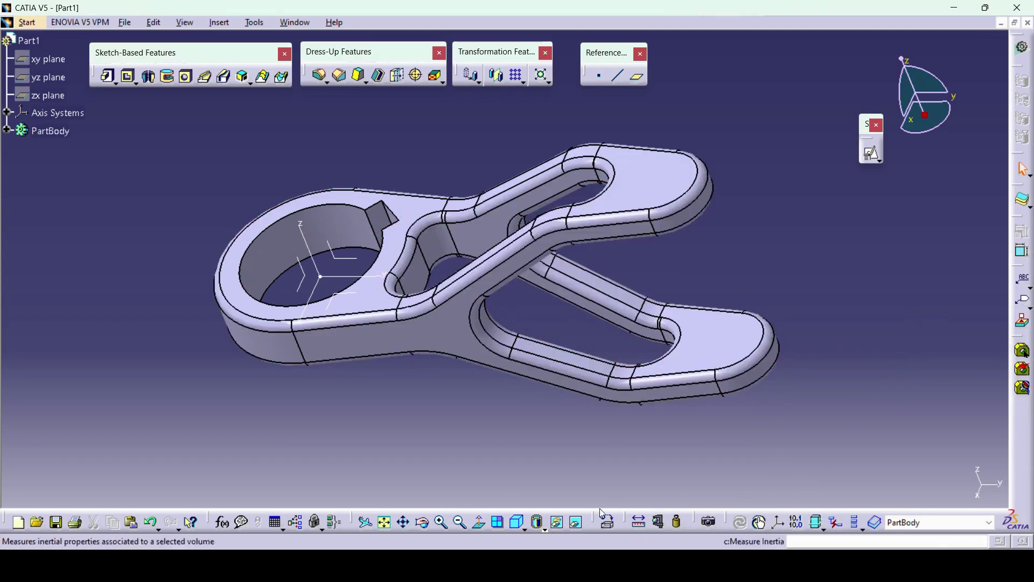
- Check the reference drawing and start a hole on the upper arm's flat end face, concentric with its rounded tip edge
left_click(517, 522)
middle_click_drag(726, 341, 734, 370)
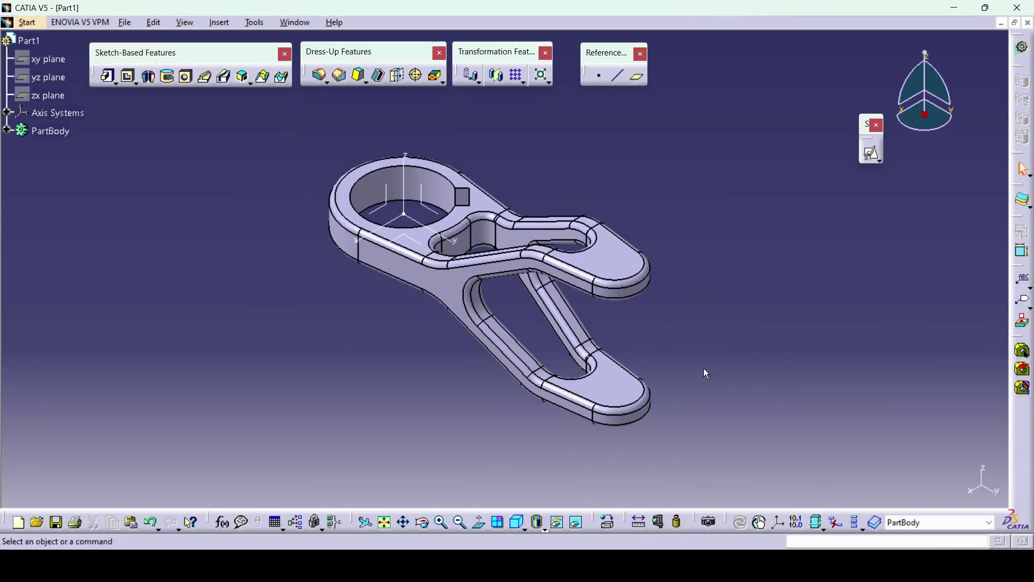
key("alt+Tab")
left_click(188, 78)
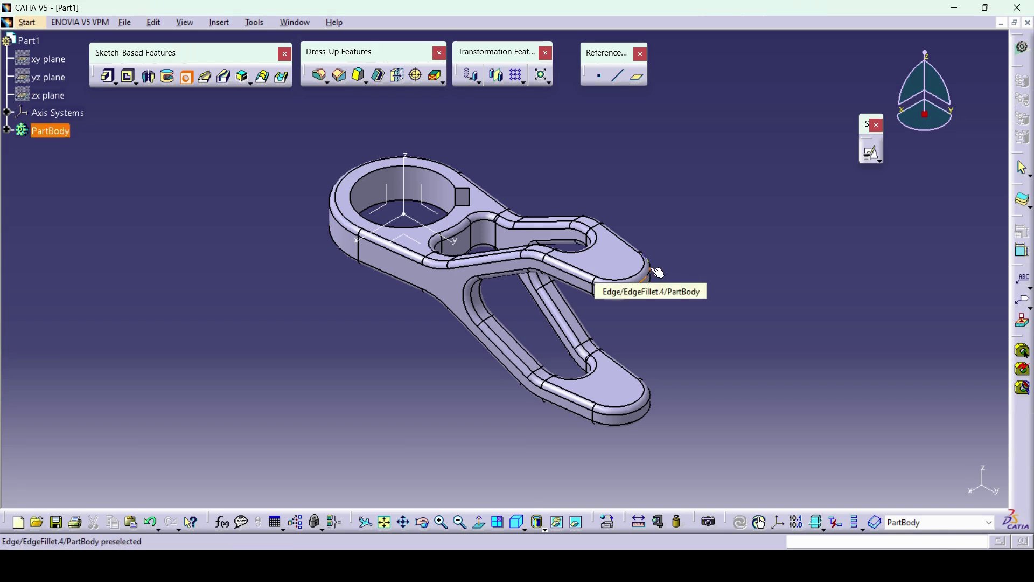
middle_click_drag(430, 350, 453, 359)
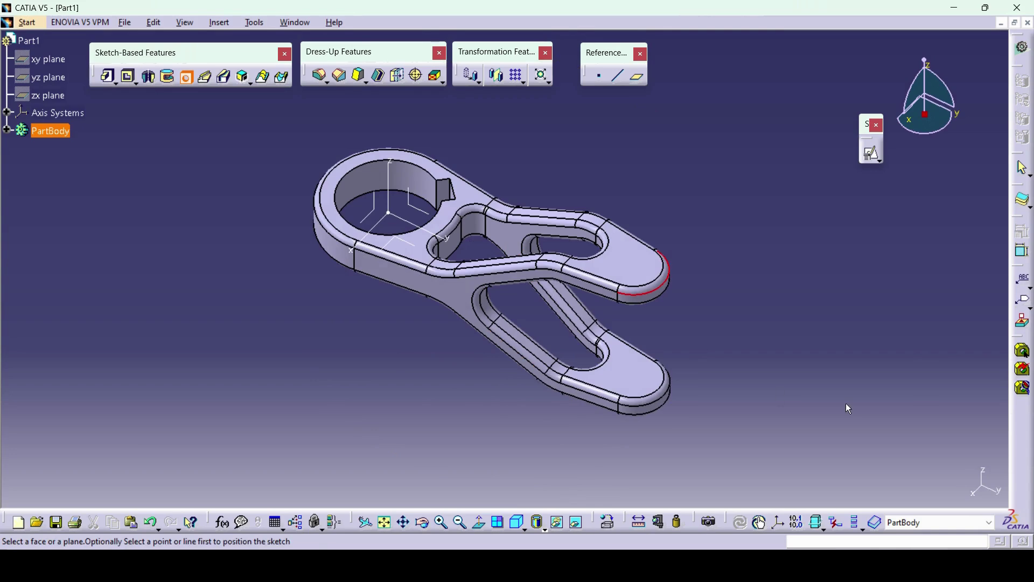
left_click(634, 260)
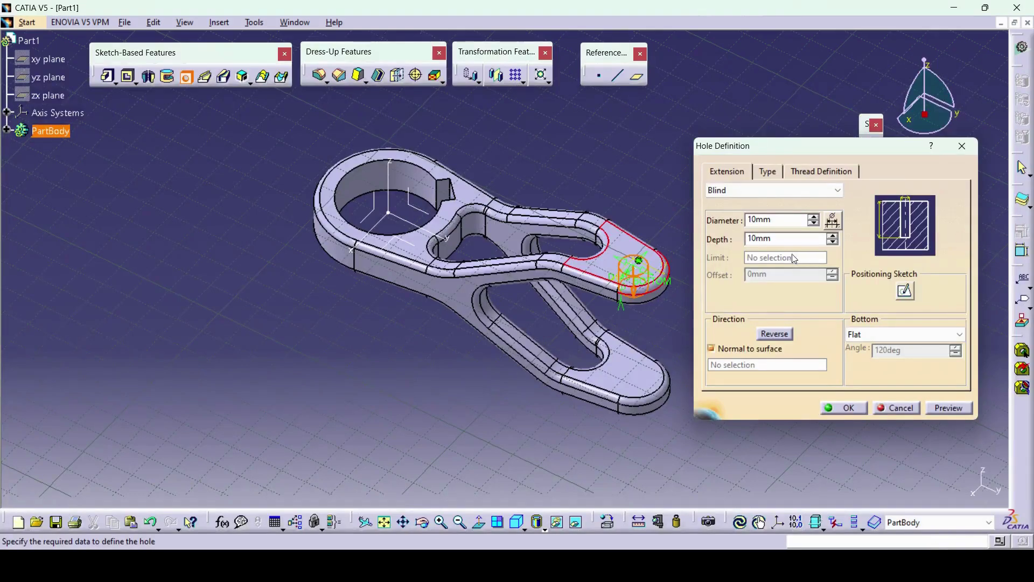
- Set the hole's diameter to 12 mm and preview it with the Up To Next extension
left_click(779, 192)
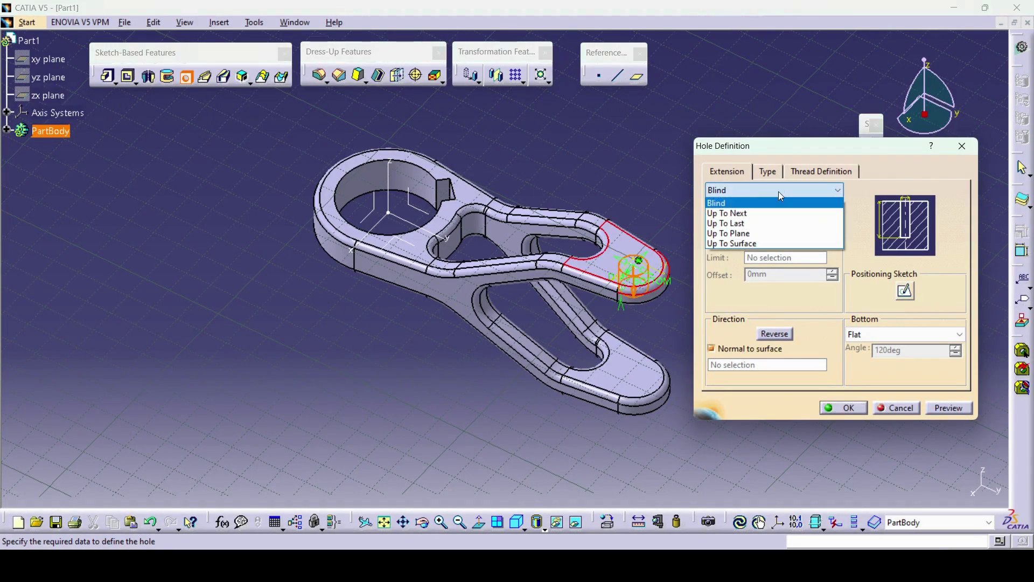
left_click(754, 196)
double_click(779, 220)
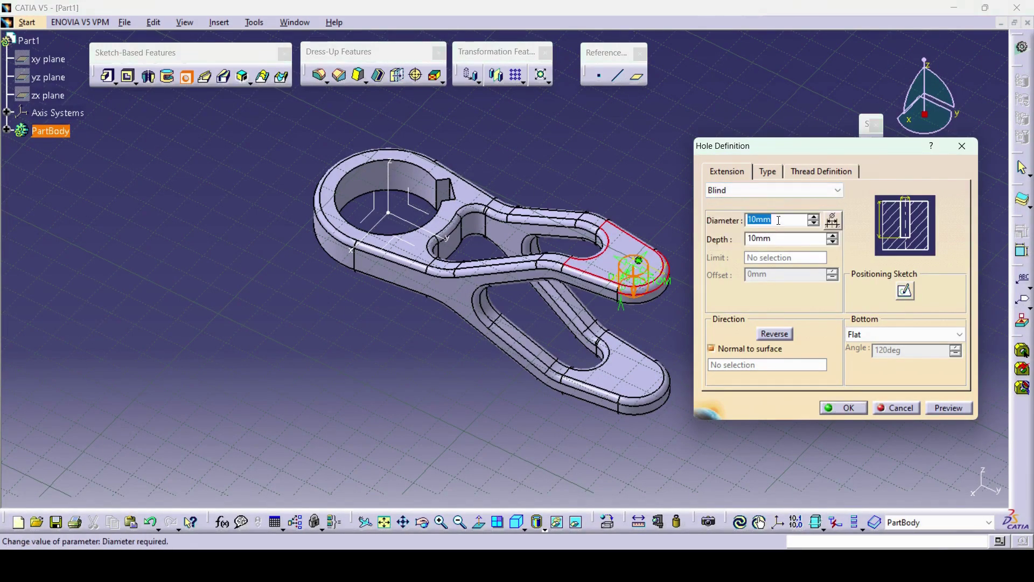
type("12")
left_click(781, 191)
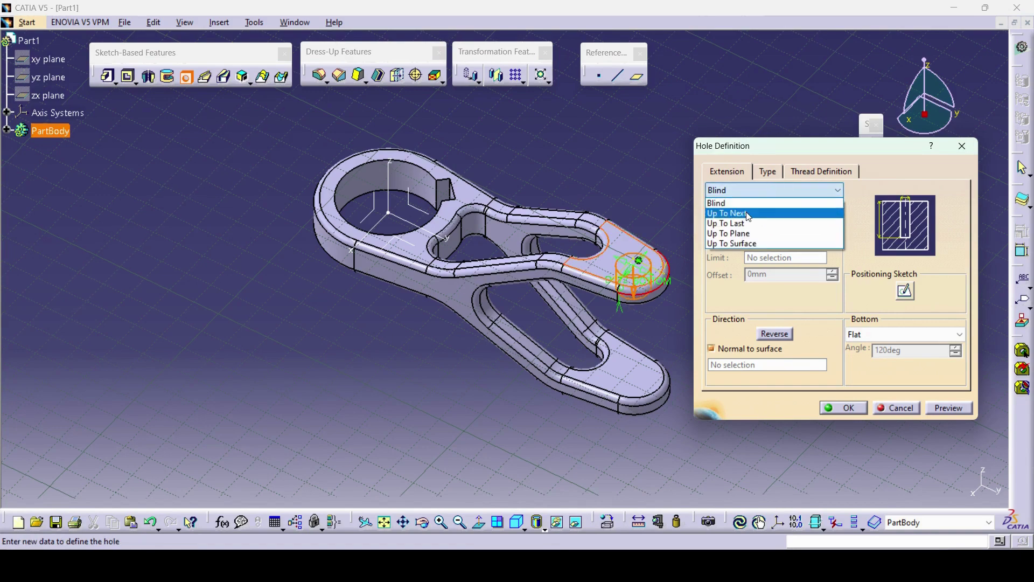
left_click(746, 206)
left_click(946, 407)
middle_click_drag(532, 358, 613, 214)
middle_click_drag(558, 299, 530, 296)
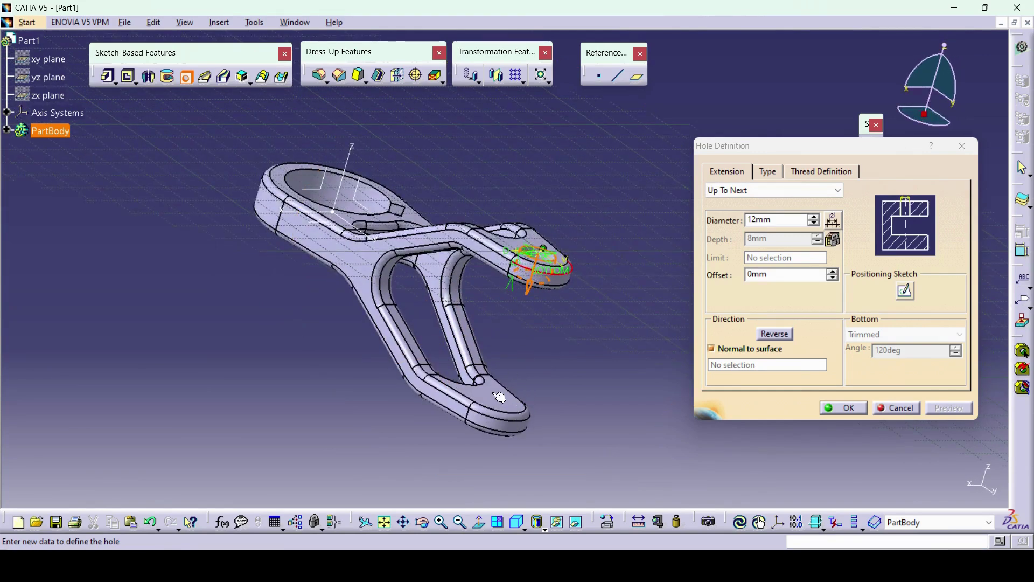
- Change the hole's extension to Up To Last and create it through both arm ends
left_click(742, 189)
left_click(743, 221)
left_click(842, 407)
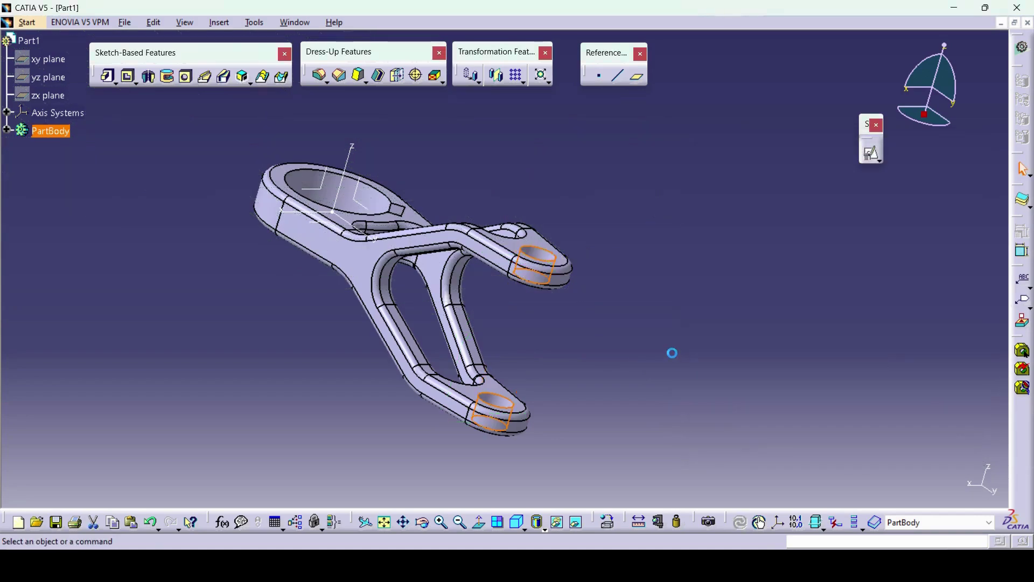
left_click(521, 530)
middle_click_drag(628, 345, 474, 358)
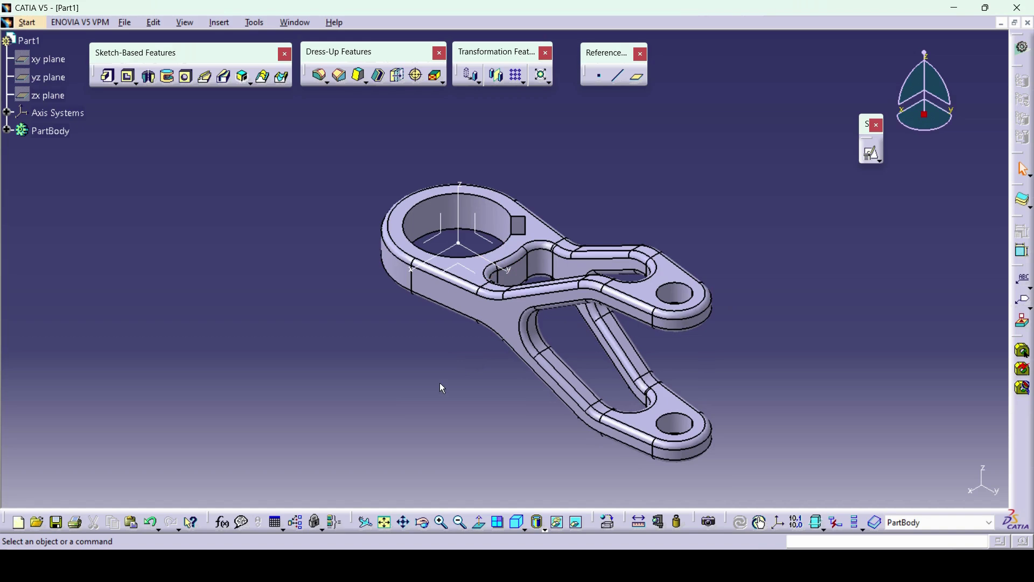
- Set the PartBody's fill color to yellow in its graphic properties
right_click(52, 132)
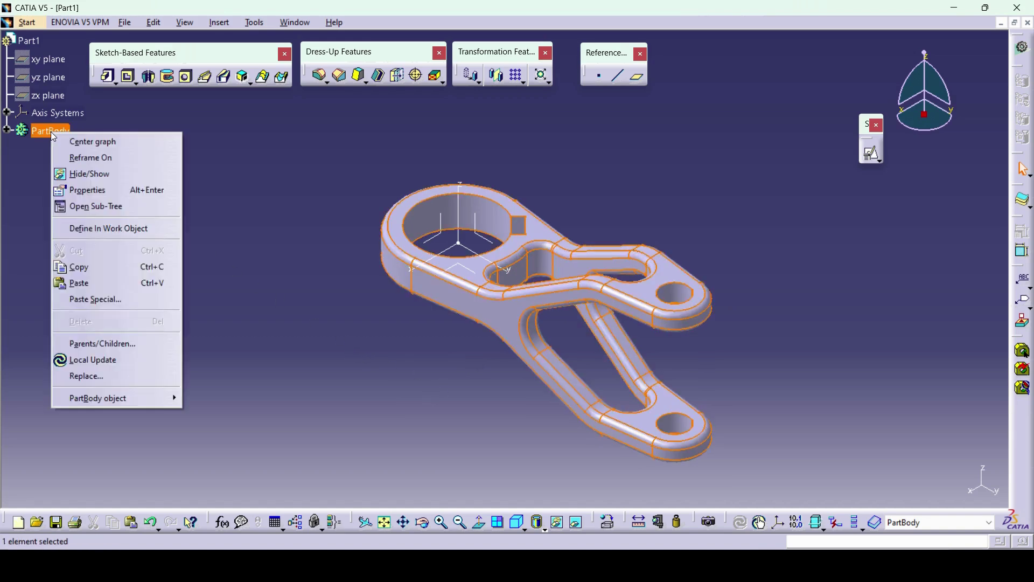
left_click(96, 192)
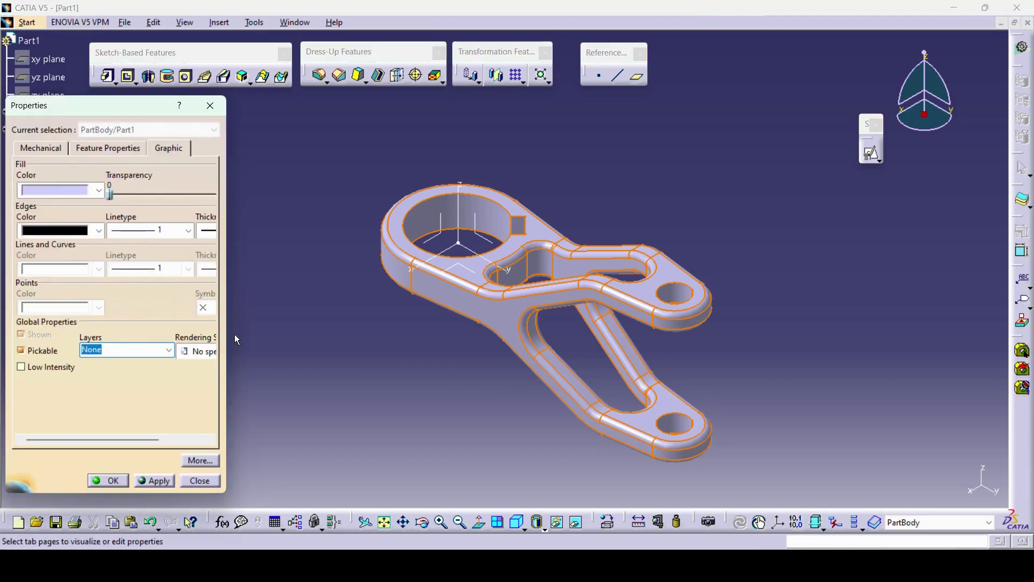
left_click(99, 190)
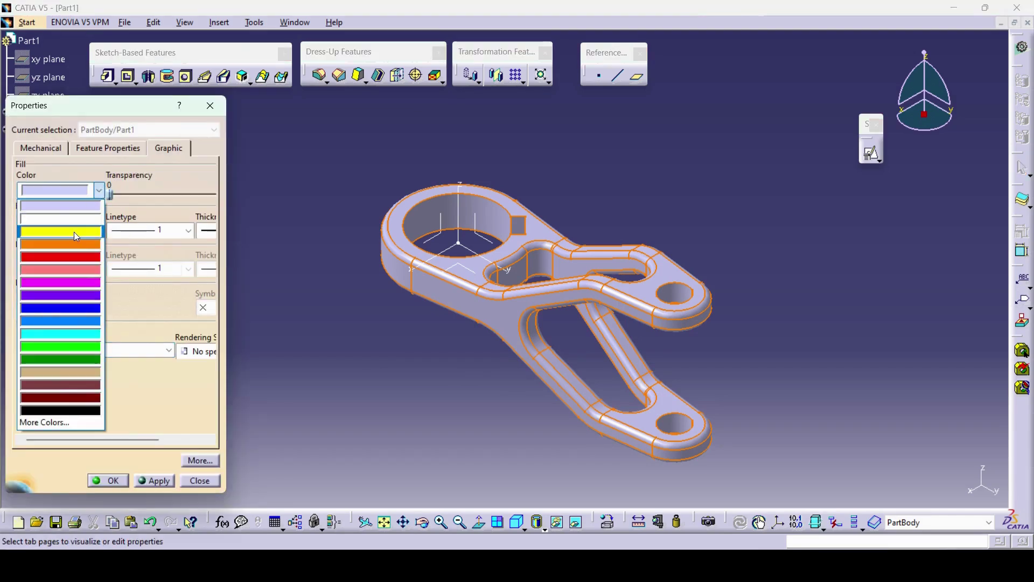
left_click(74, 232)
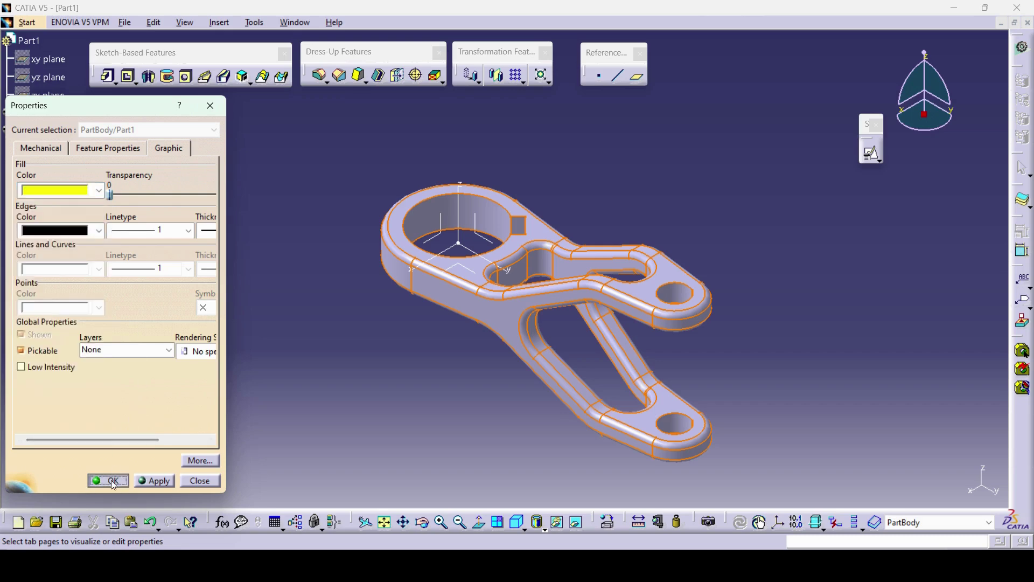
left_click(110, 480)
left_click(409, 384)
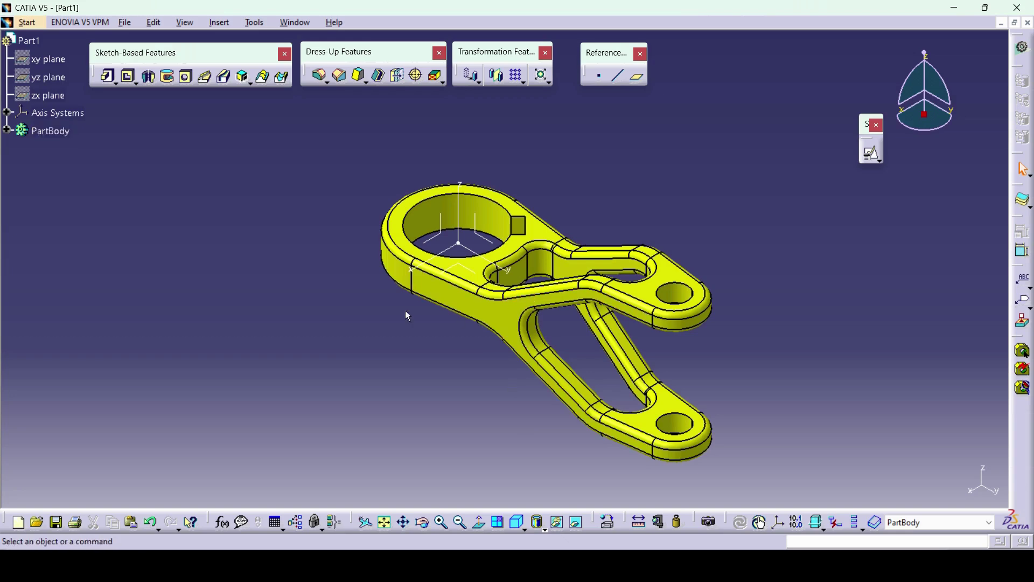
- Set the PartBody's edge color to magenta and inspect the recolored part
right_click(51, 131)
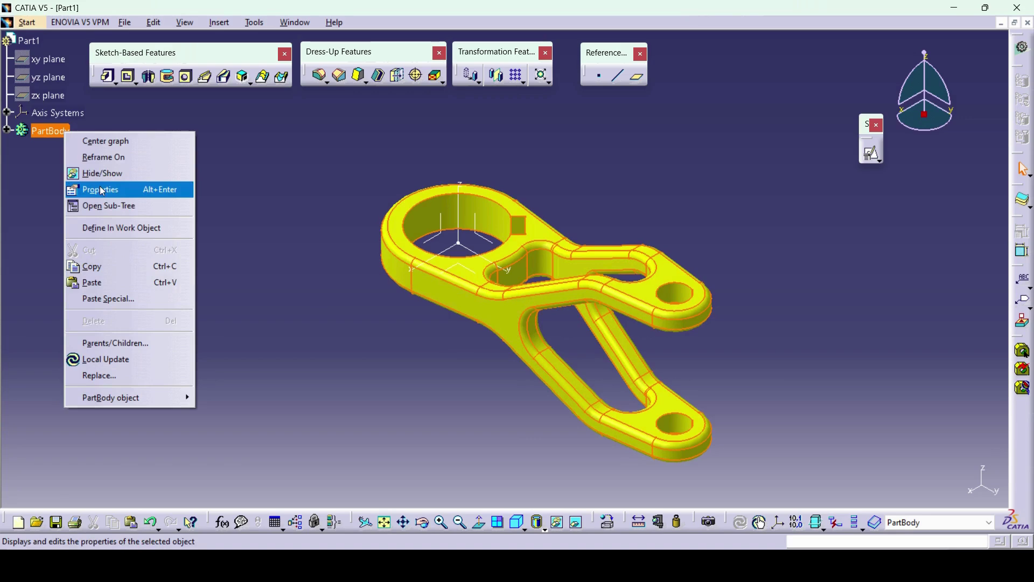
left_click(124, 190)
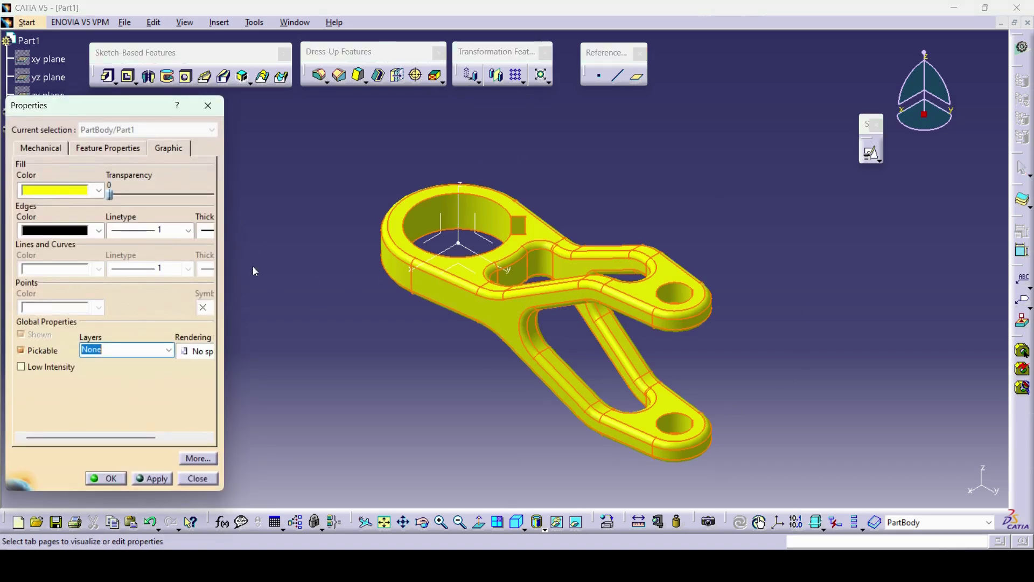
left_click(97, 231)
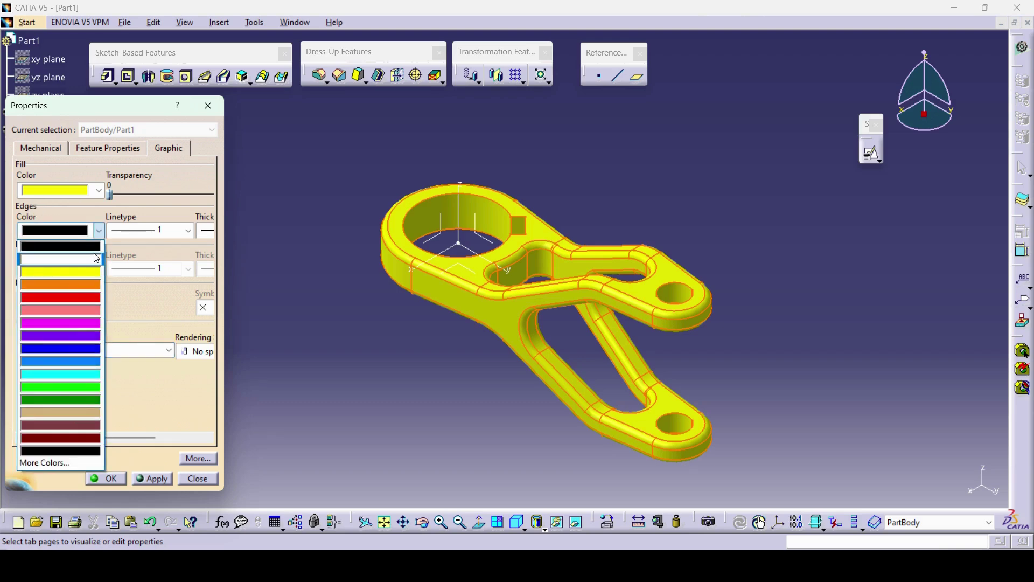
left_click(70, 321)
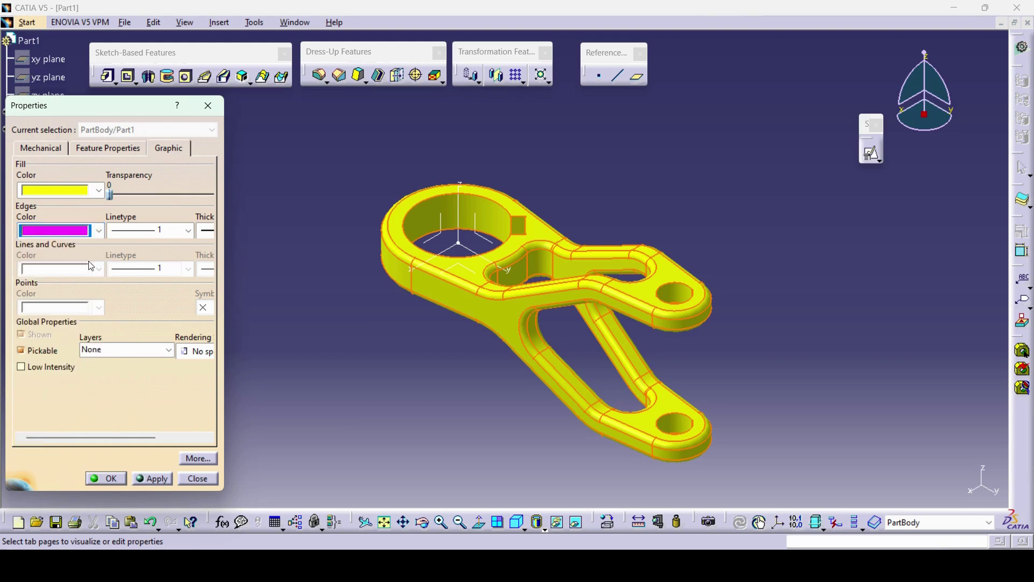
left_click(106, 478)
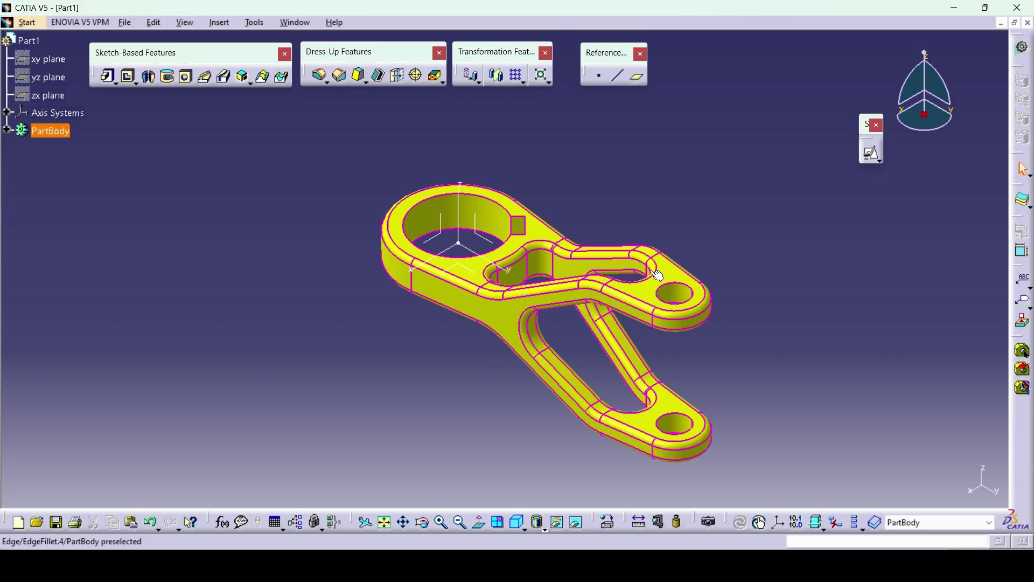
middle_click_drag(846, 388, 445, 384)
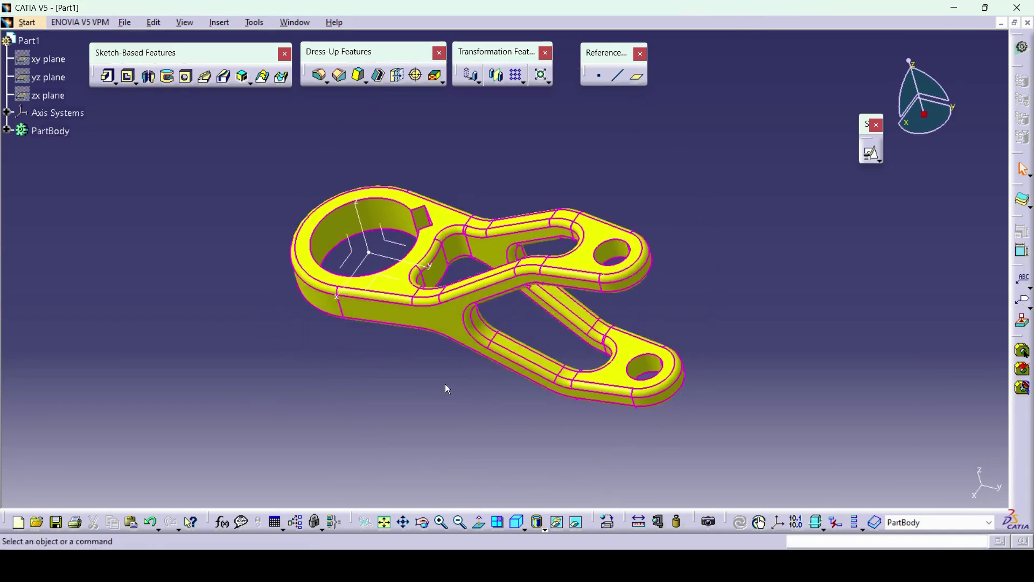